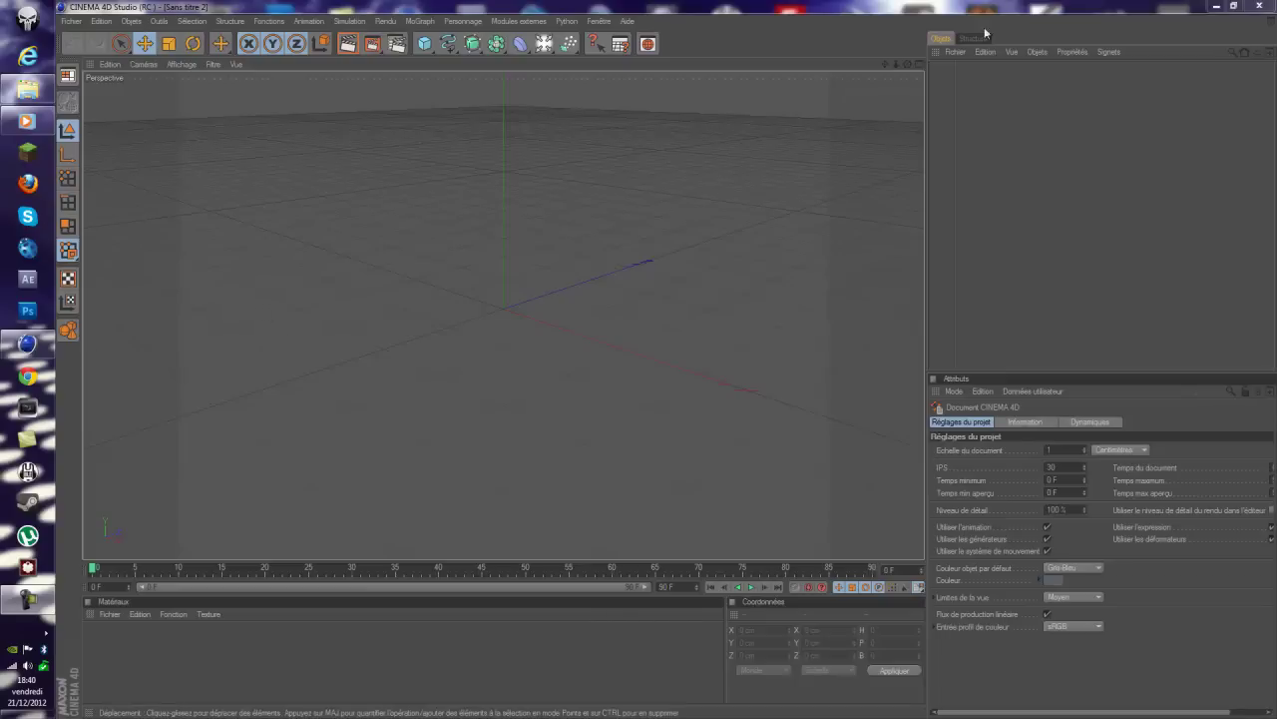
# Switch to the media player, watch the "avant tuto preview" video of the glowing cubes, and close the player
pyautogui.click(1222, 6)
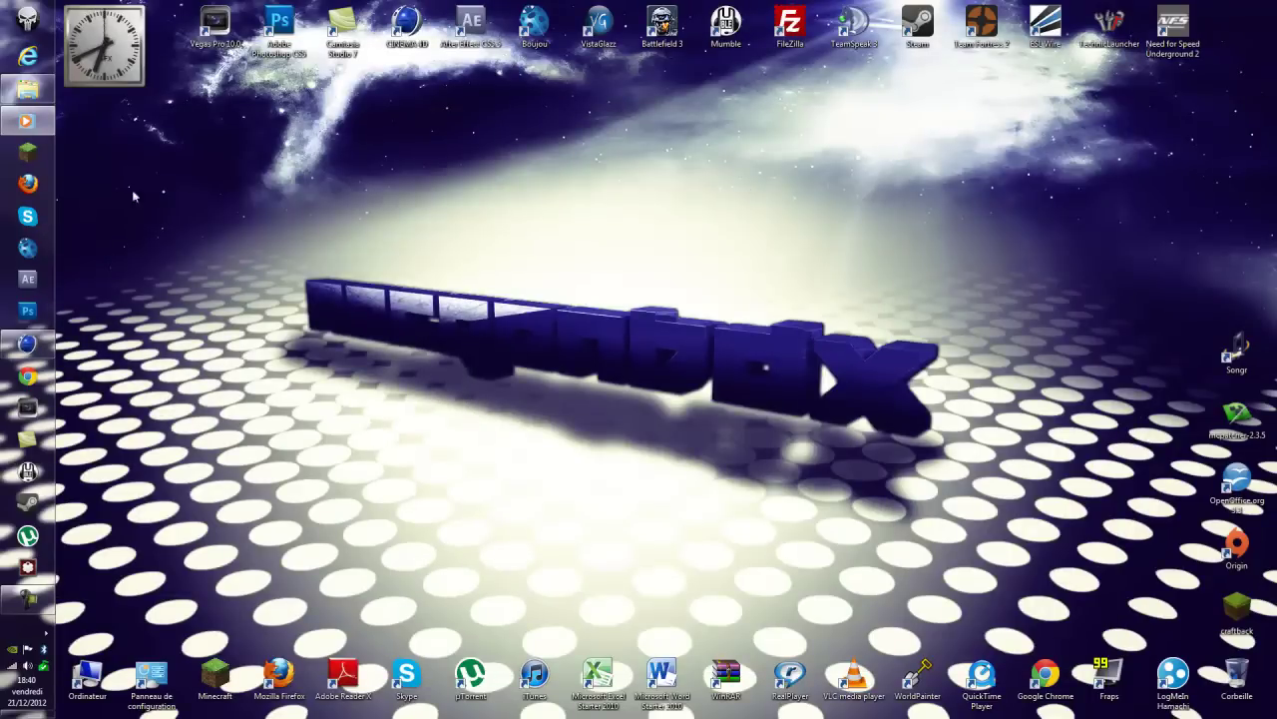
pyautogui.click(26, 121)
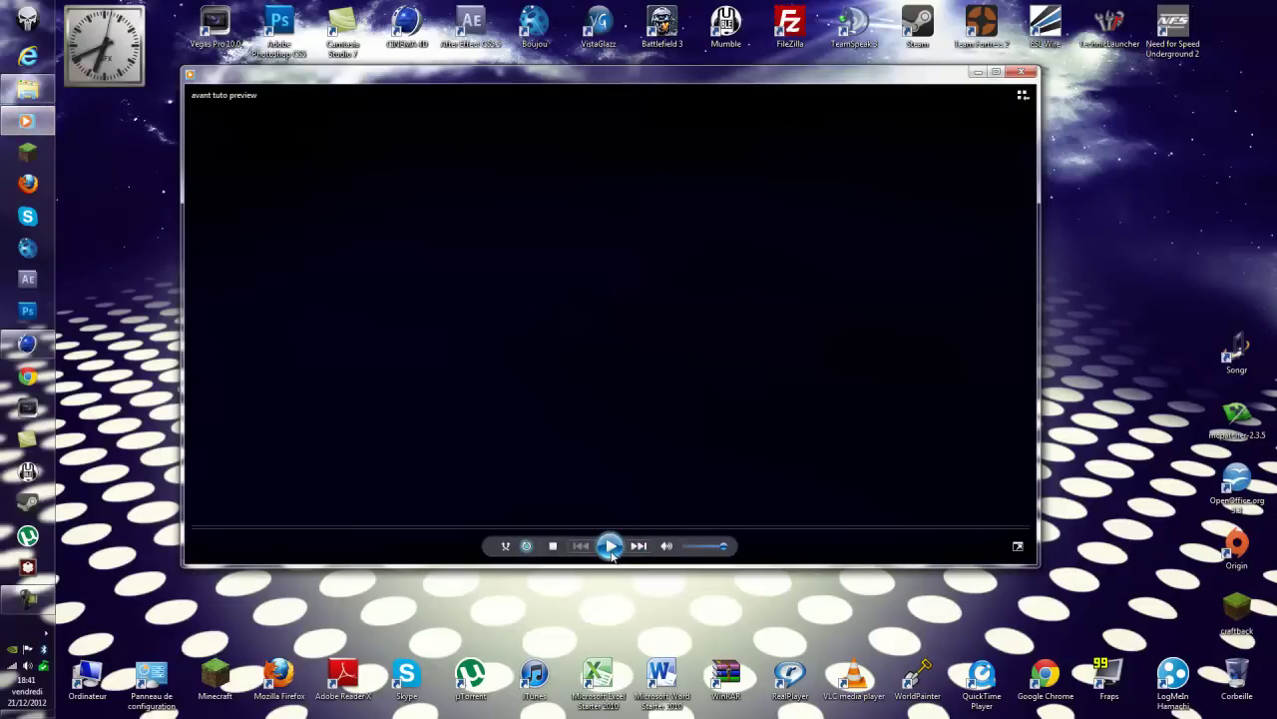
pyautogui.click(609, 549)
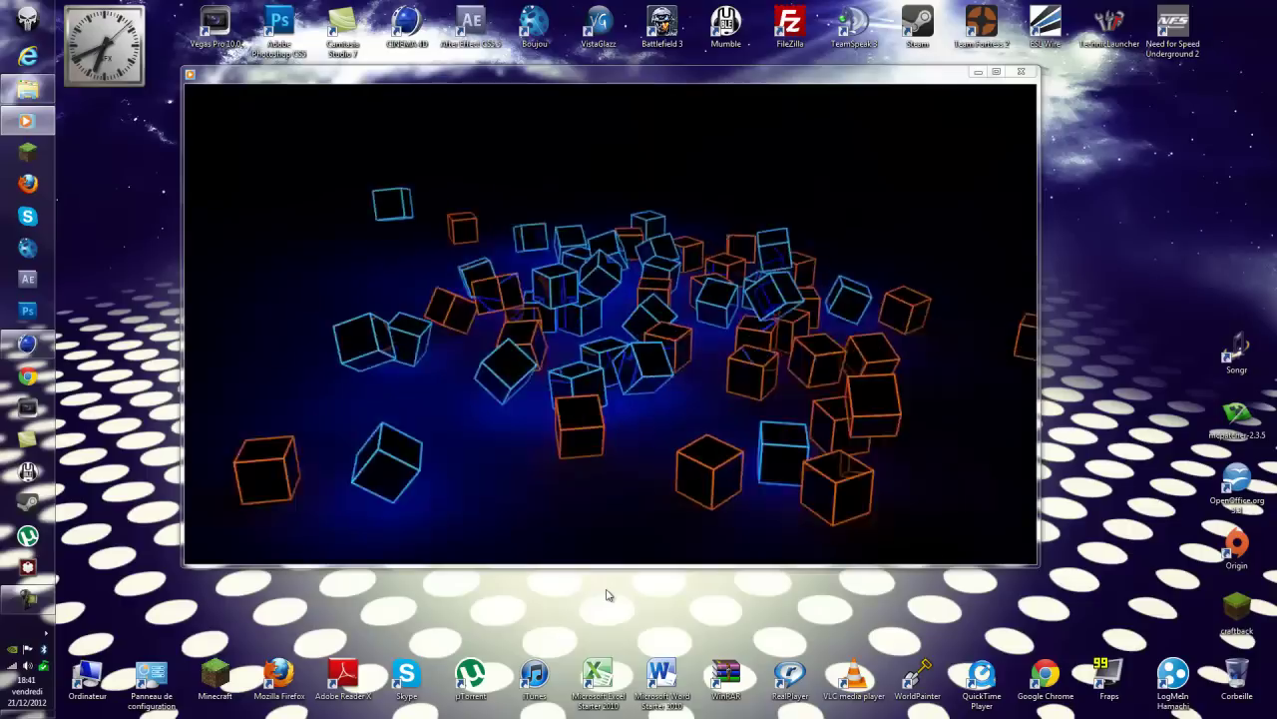
pyautogui.click(610, 546)
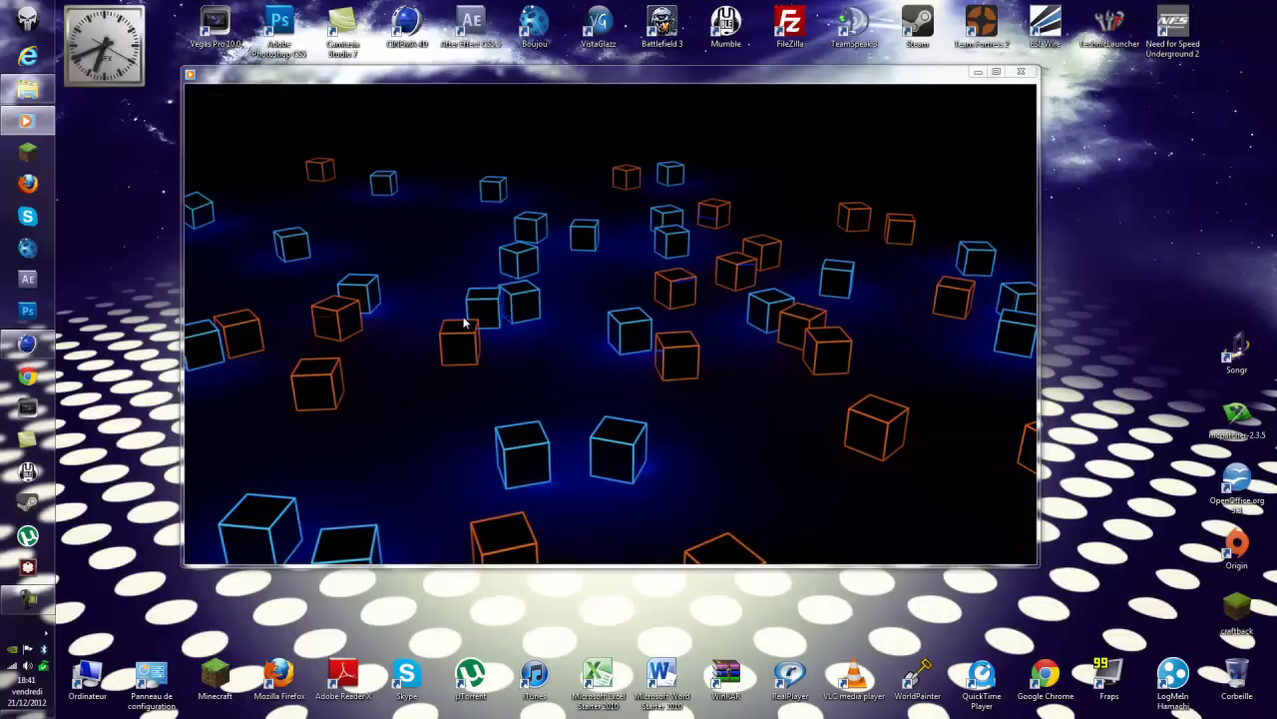
pyautogui.moveTo(631, 353)
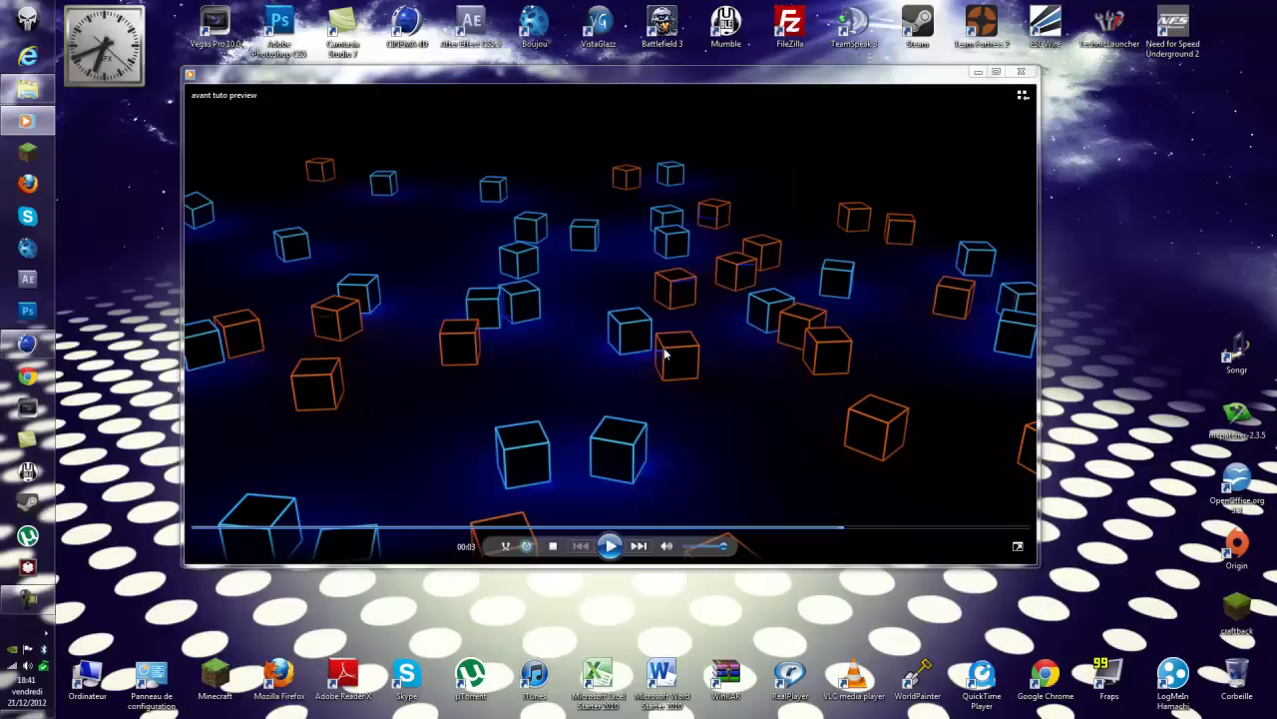
pyautogui.click(610, 544)
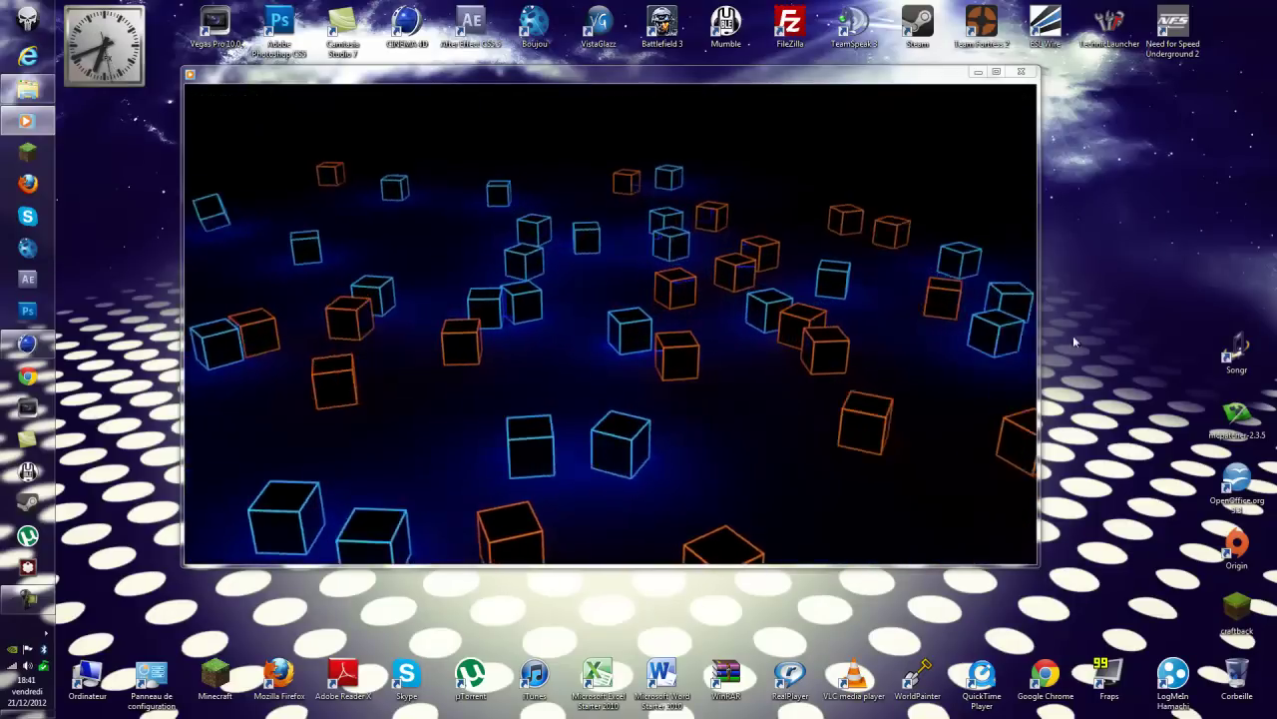
pyautogui.click(1021, 71)
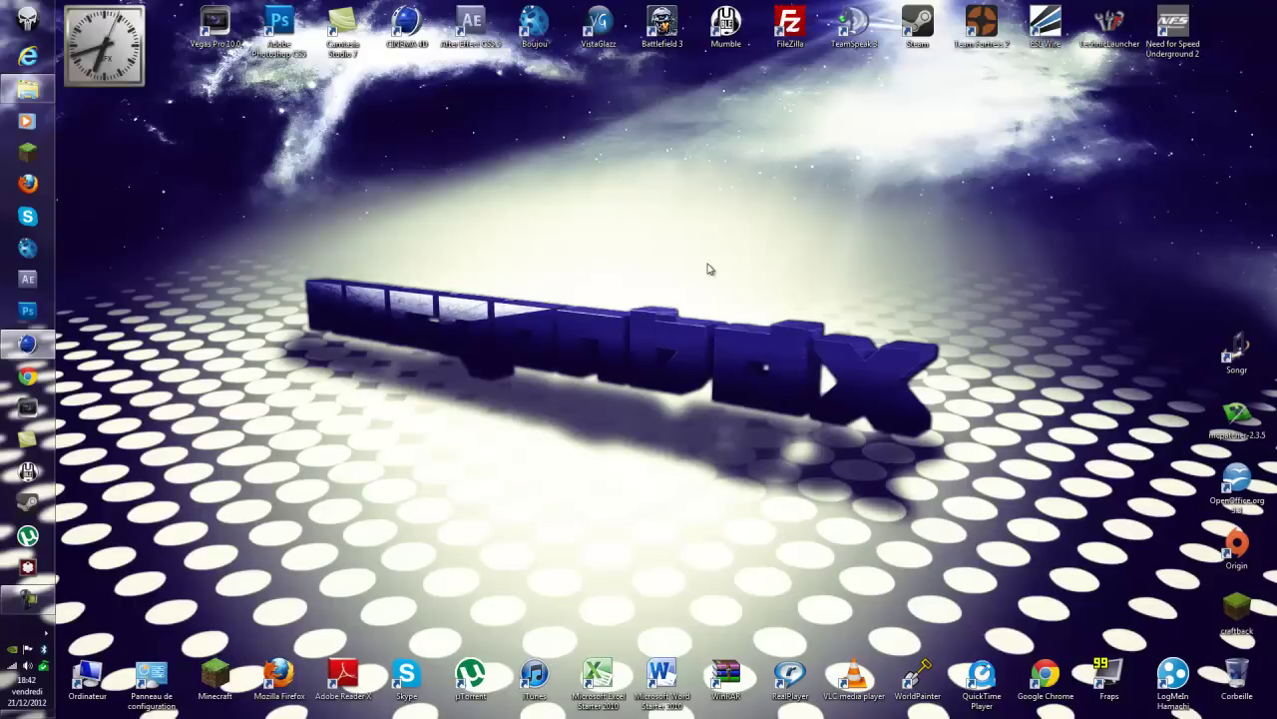
pyautogui.moveTo(986, 271); pyautogui.dragTo(254, 420)
pyautogui.moveTo(262, 264); pyautogui.dragTo(980, 517)
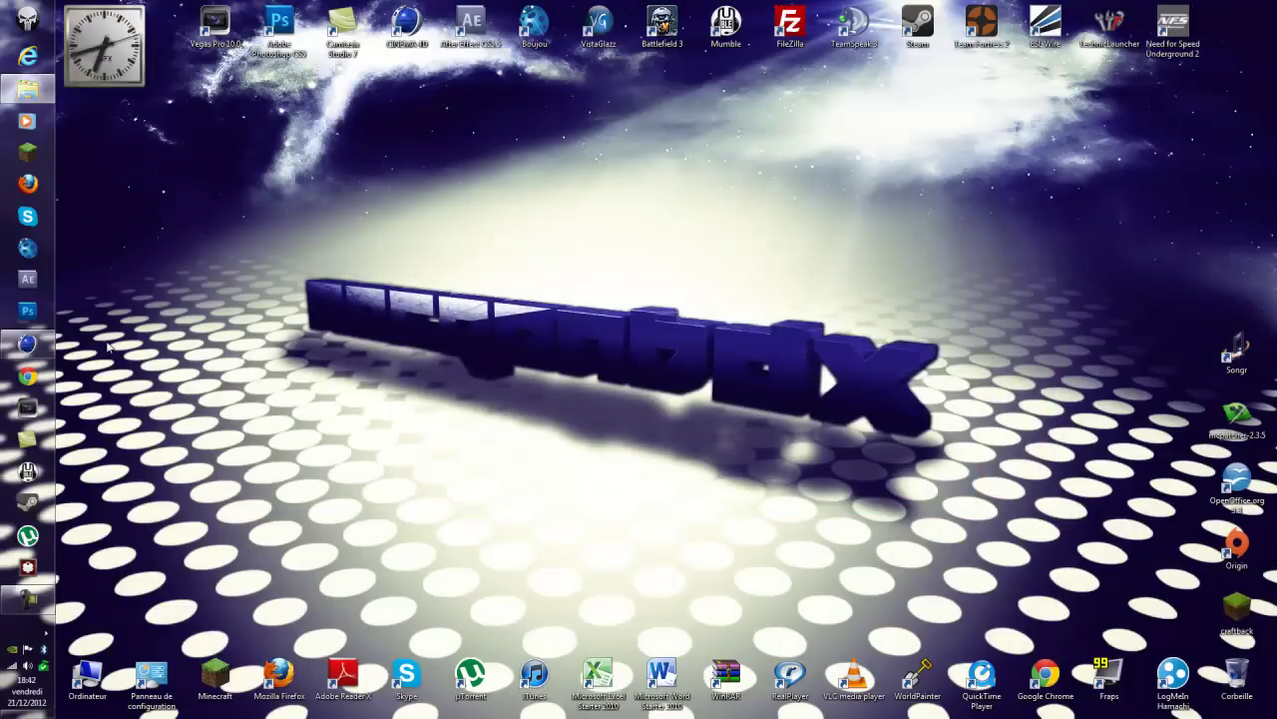
# Return to CINEMA 4D and set the render output to the HDV/HDTV 720 29.97 preset with the frame range "Toutes les images"
pyautogui.click(31, 345)
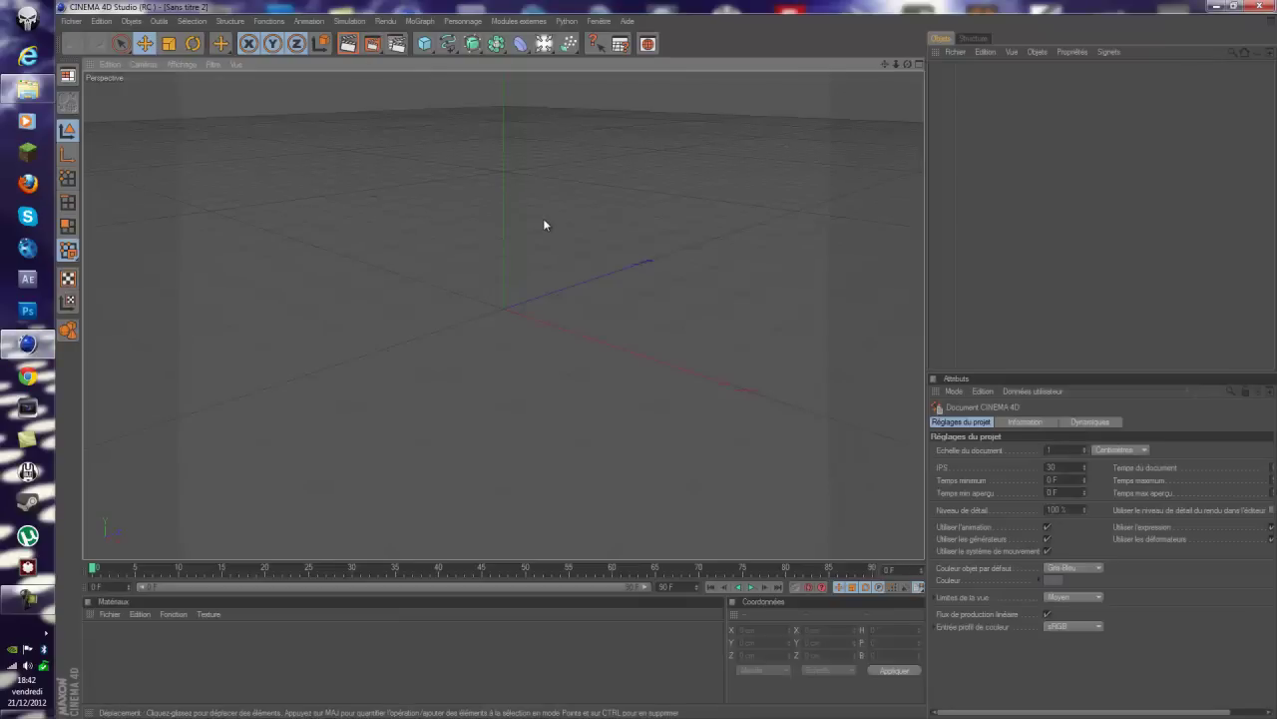
pyautogui.click(396, 44)
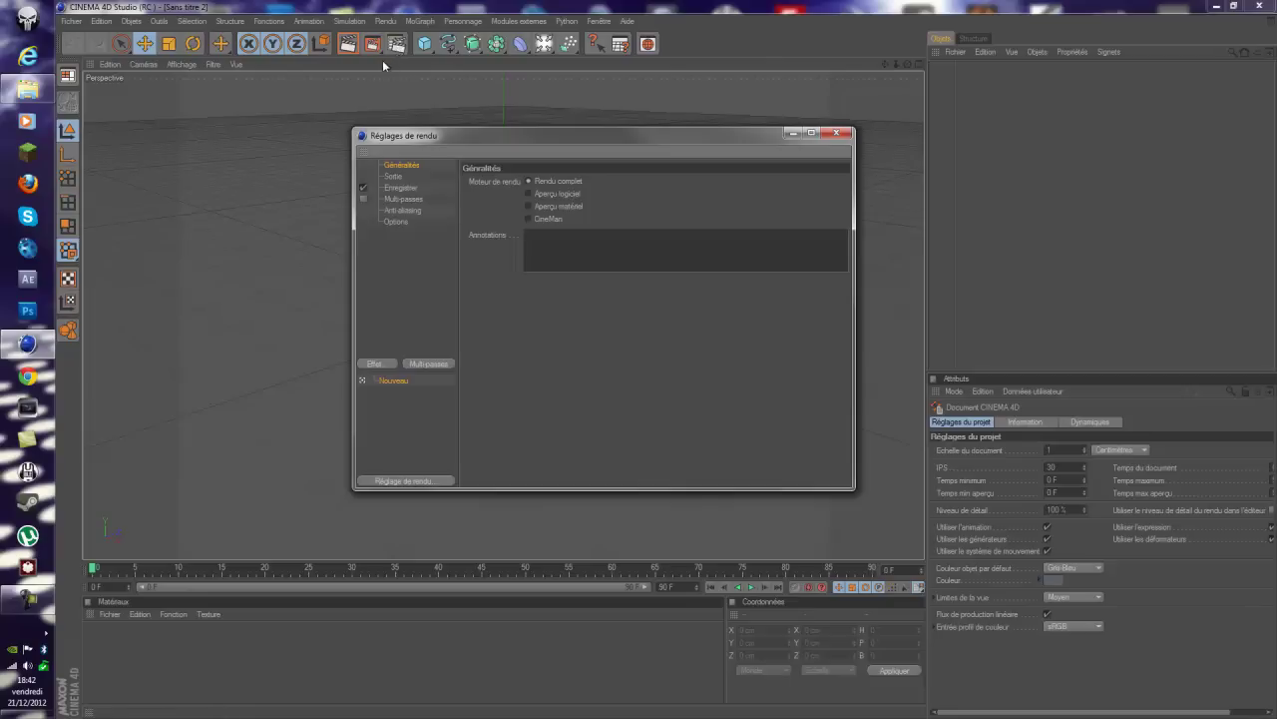
pyautogui.moveTo(415, 140); pyautogui.dragTo(384, 125)
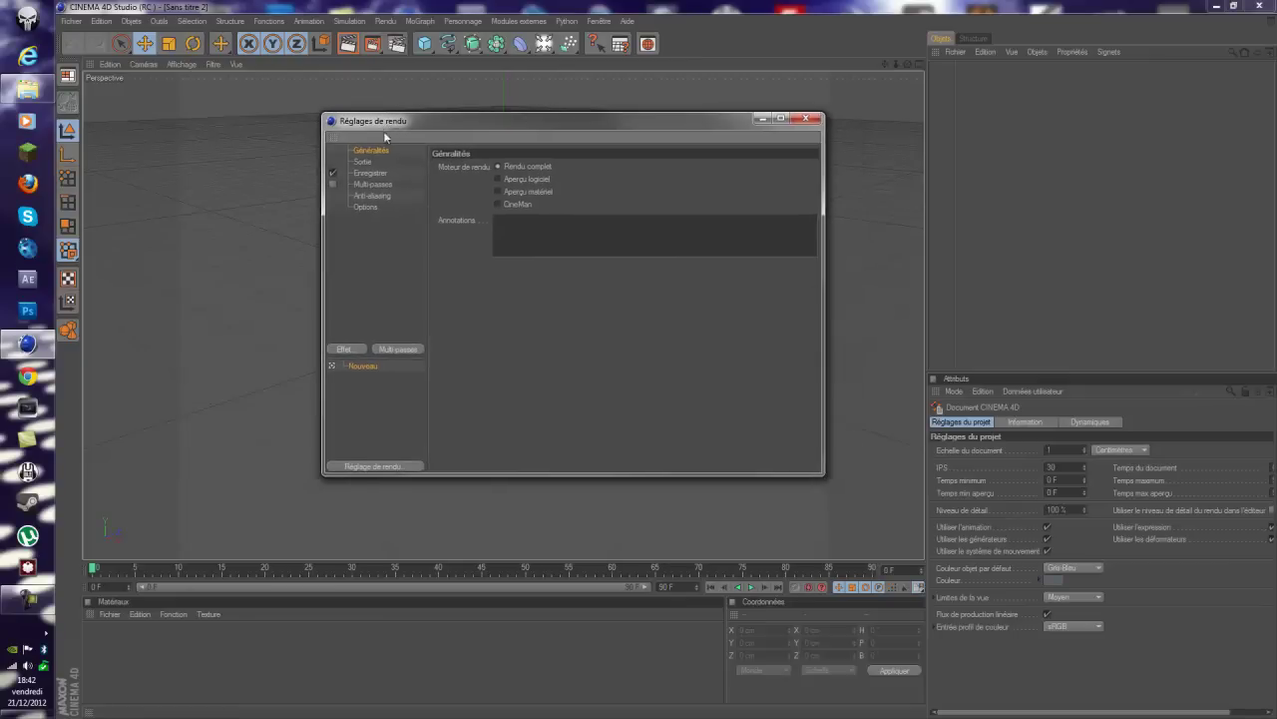
pyautogui.click(361, 163)
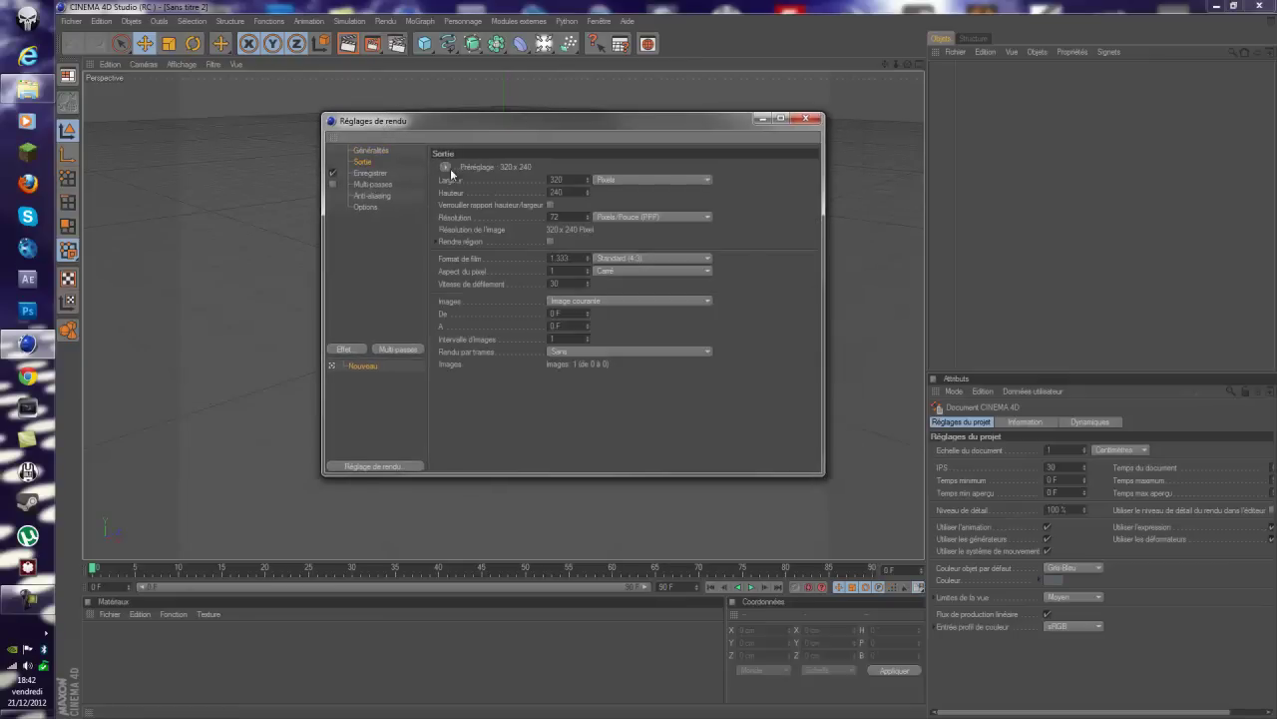
pyautogui.moveTo(479, 205)
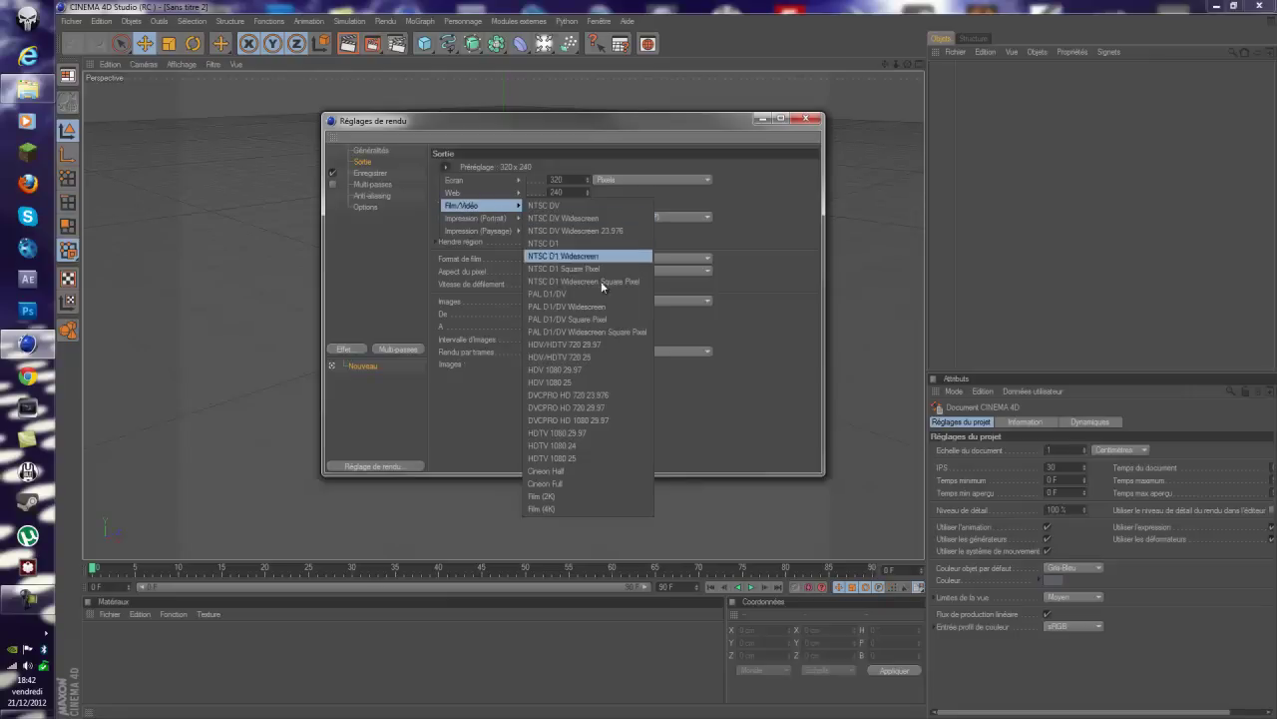
pyautogui.click(586, 346)
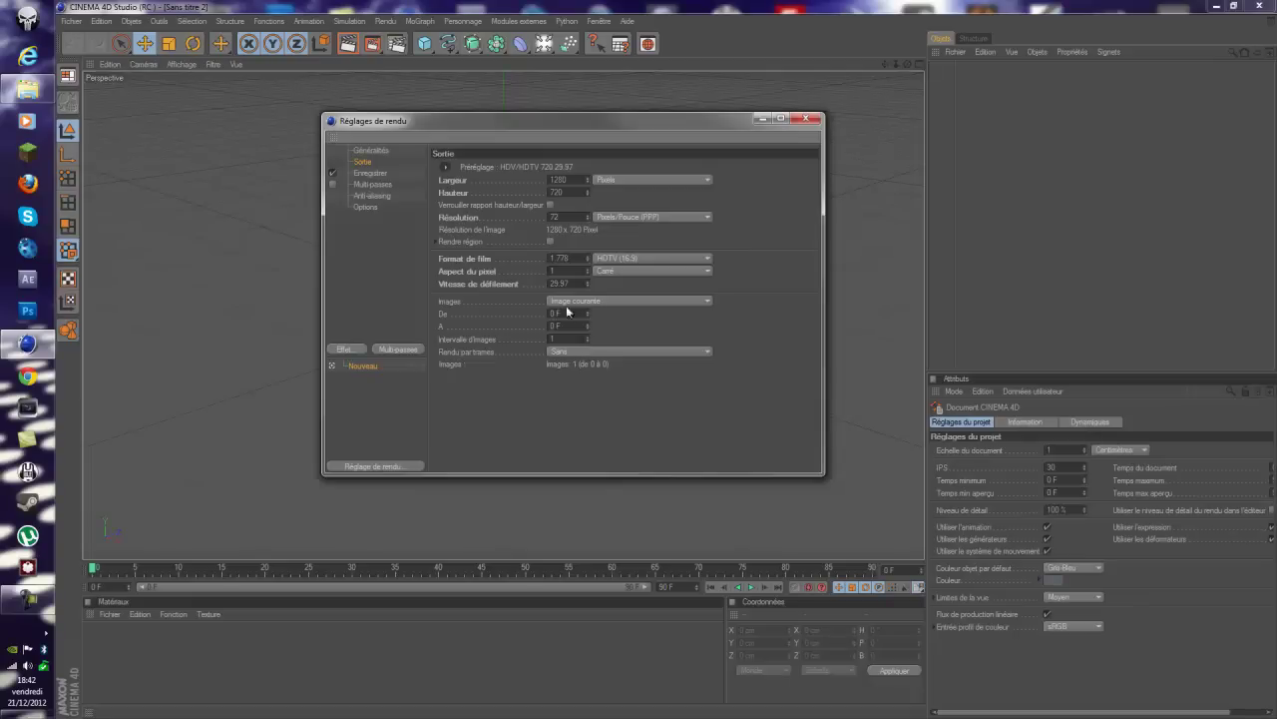
pyautogui.click(573, 300)
pyautogui.click(593, 341)
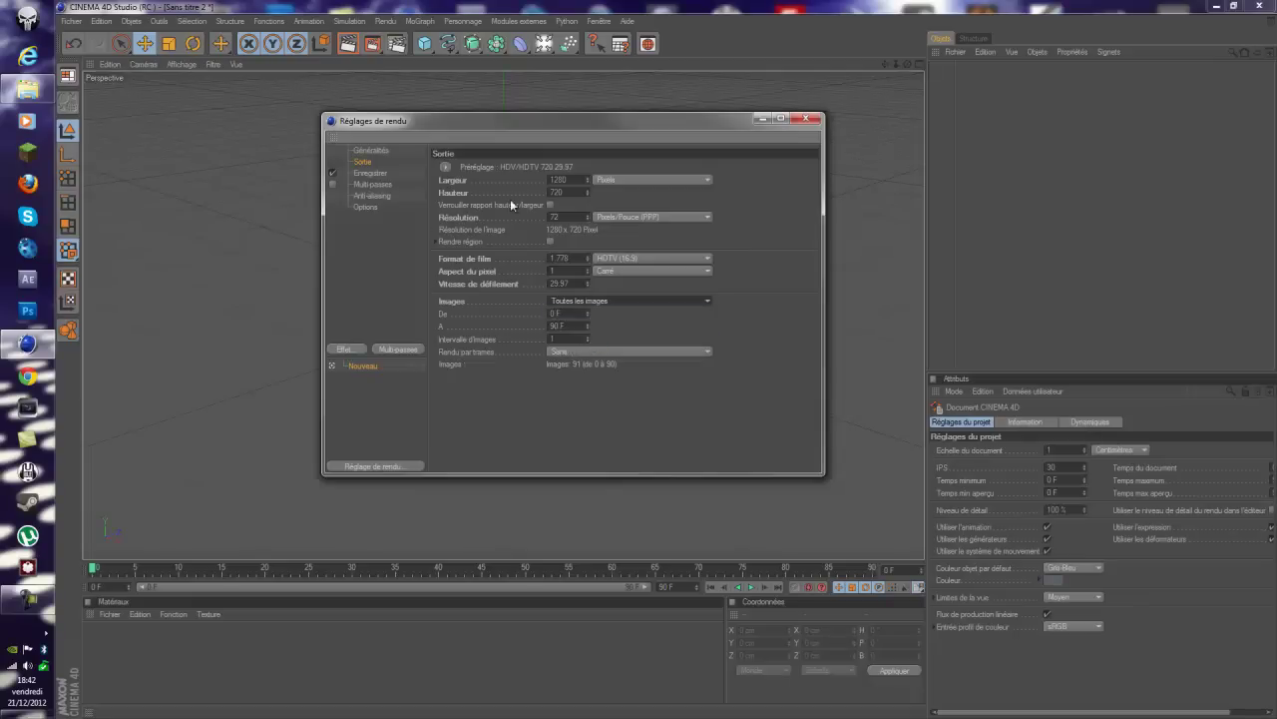
# For the render save path, create a folder named "Rendu du tuto" inside "tuto 12 tuto spécial noël"
pyautogui.click(382, 174)
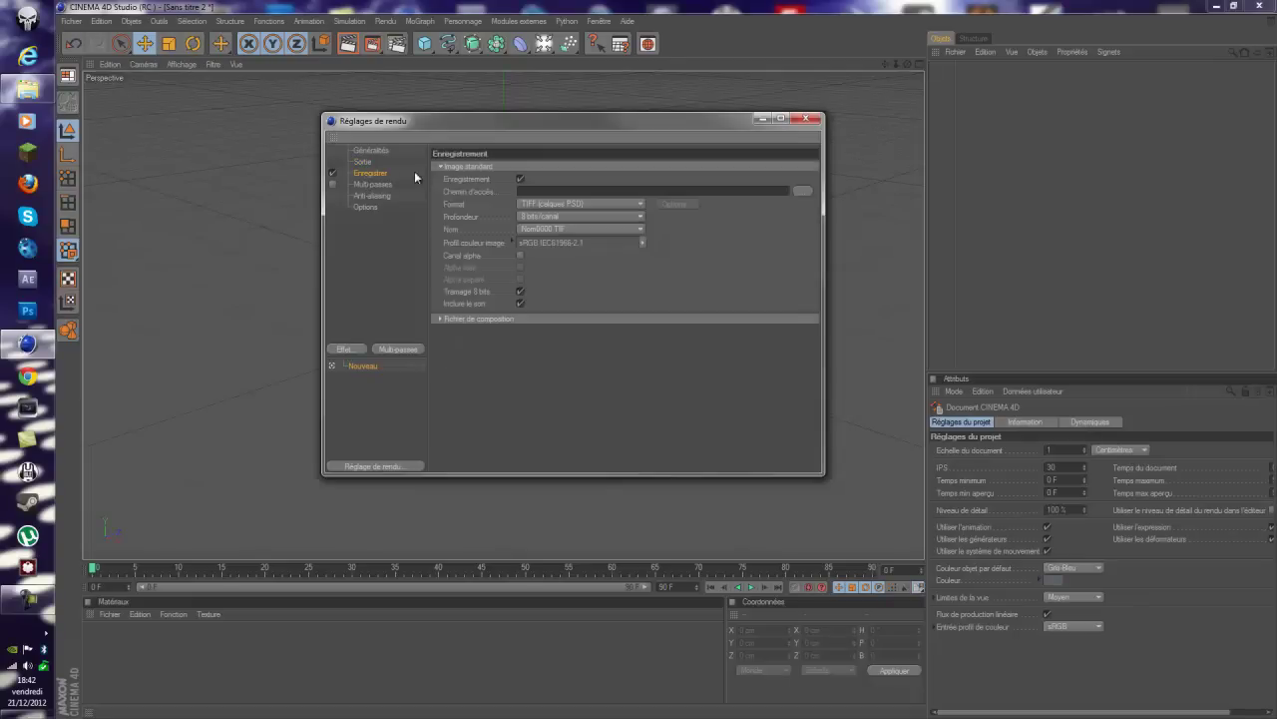
pyautogui.click(803, 192)
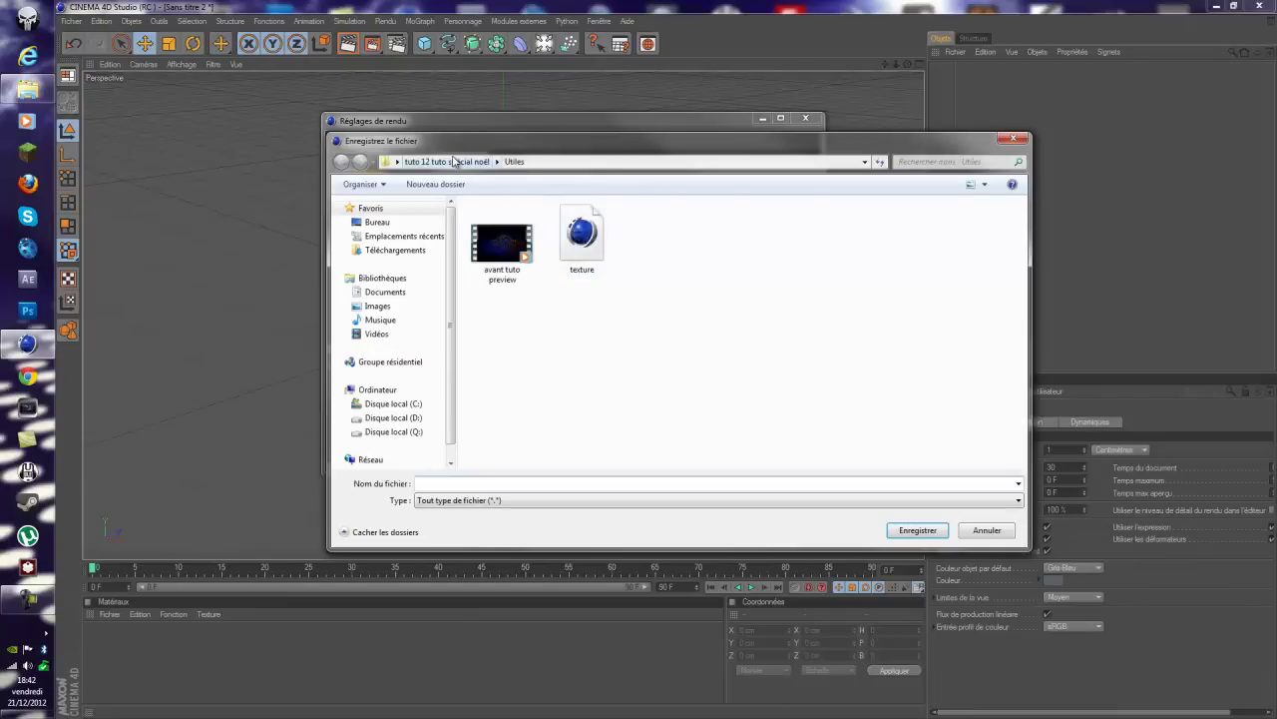
pyautogui.click(454, 161)
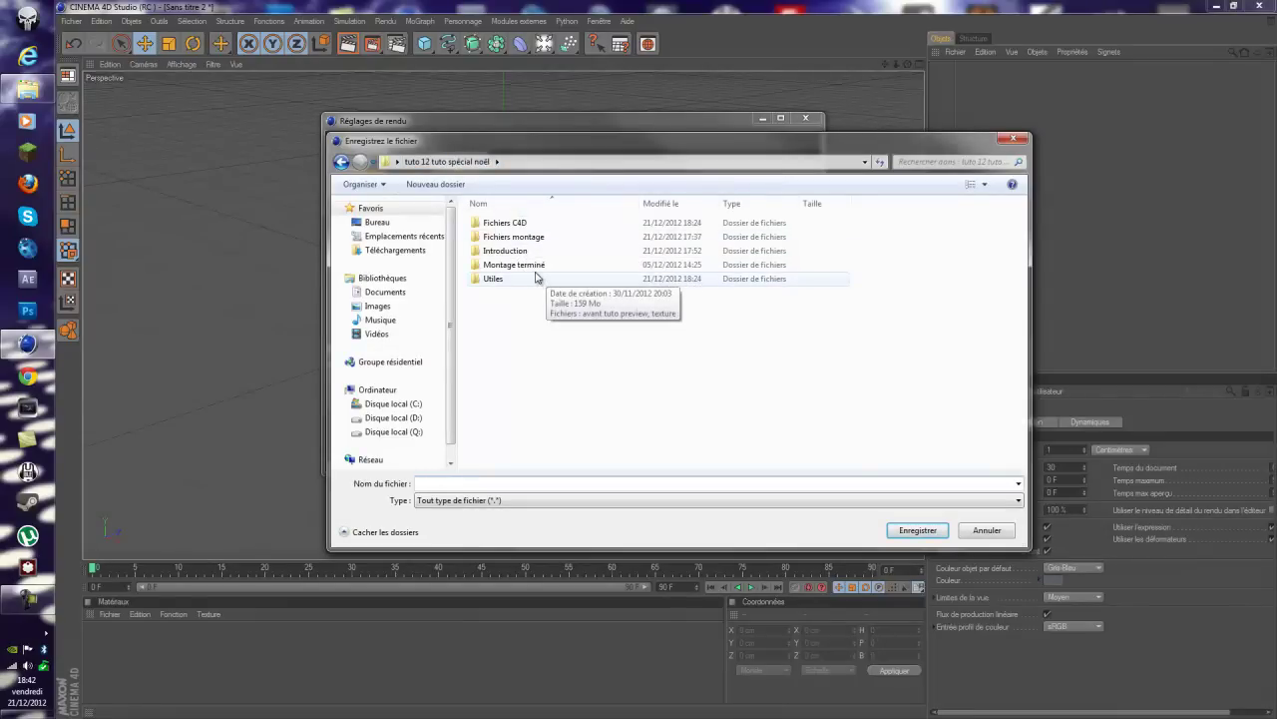
pyautogui.click(454, 185)
pyautogui.write('Rendu du tuto')
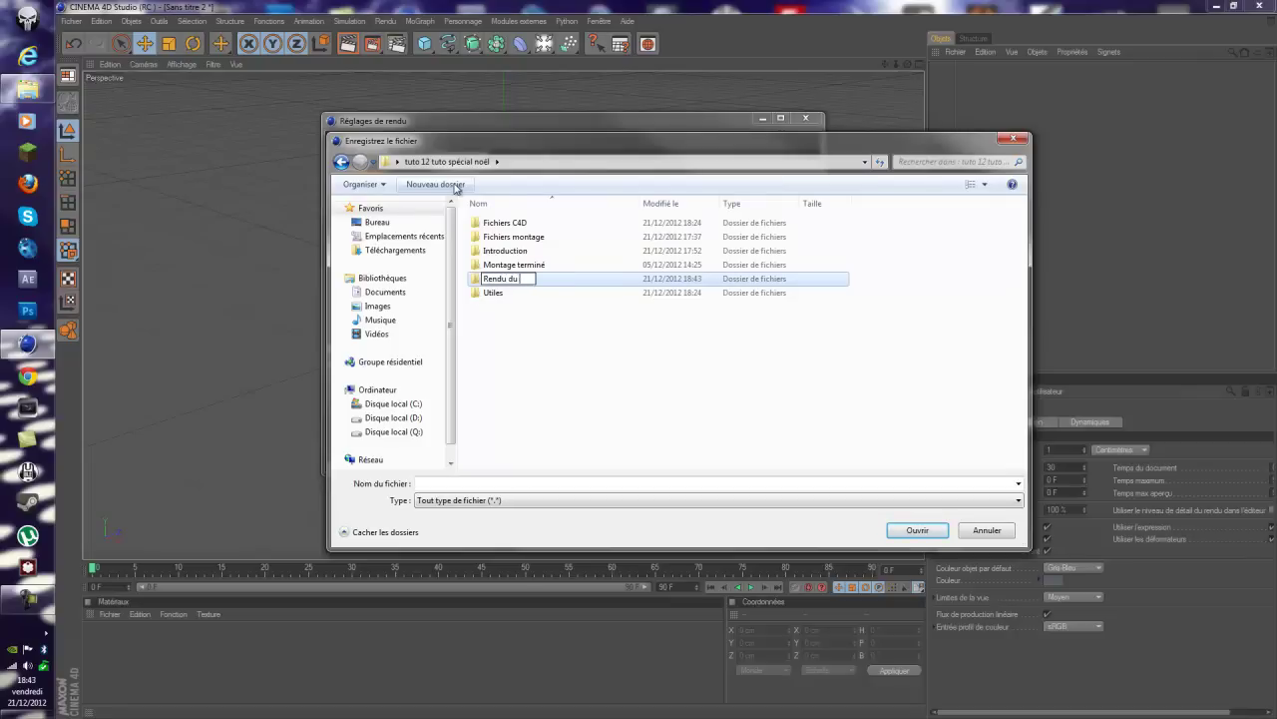
pyautogui.press('Return')
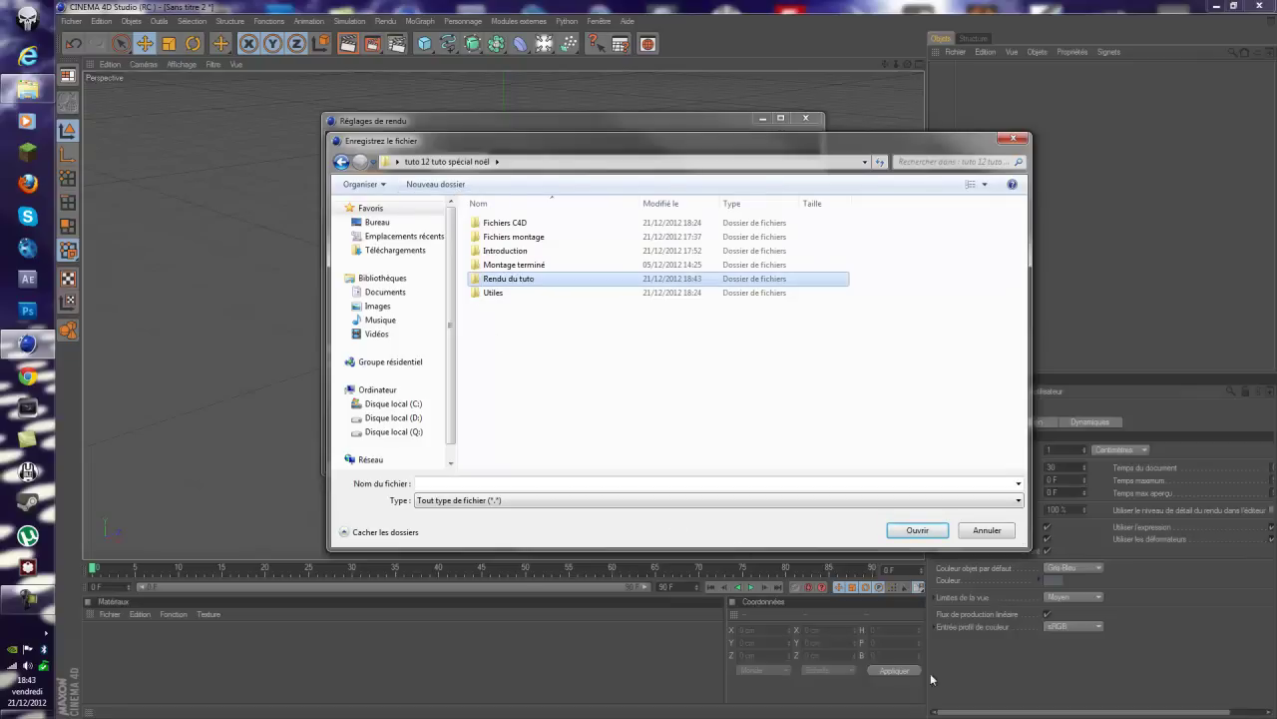
# Save the render as "ici !" in the "Rendu du tuto" folder and set its format to Film AVI
pyautogui.click(917, 530)
pyautogui.click(866, 482)
pyautogui.write('ici !')
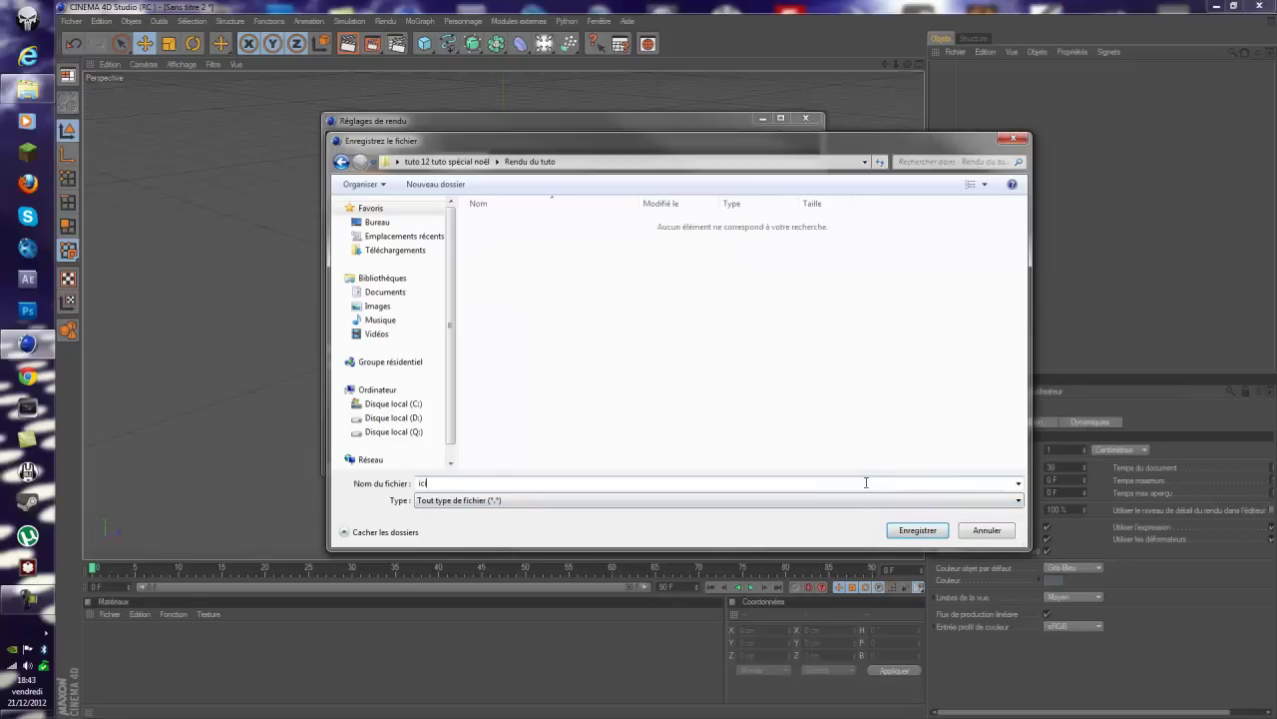
pyautogui.click(917, 530)
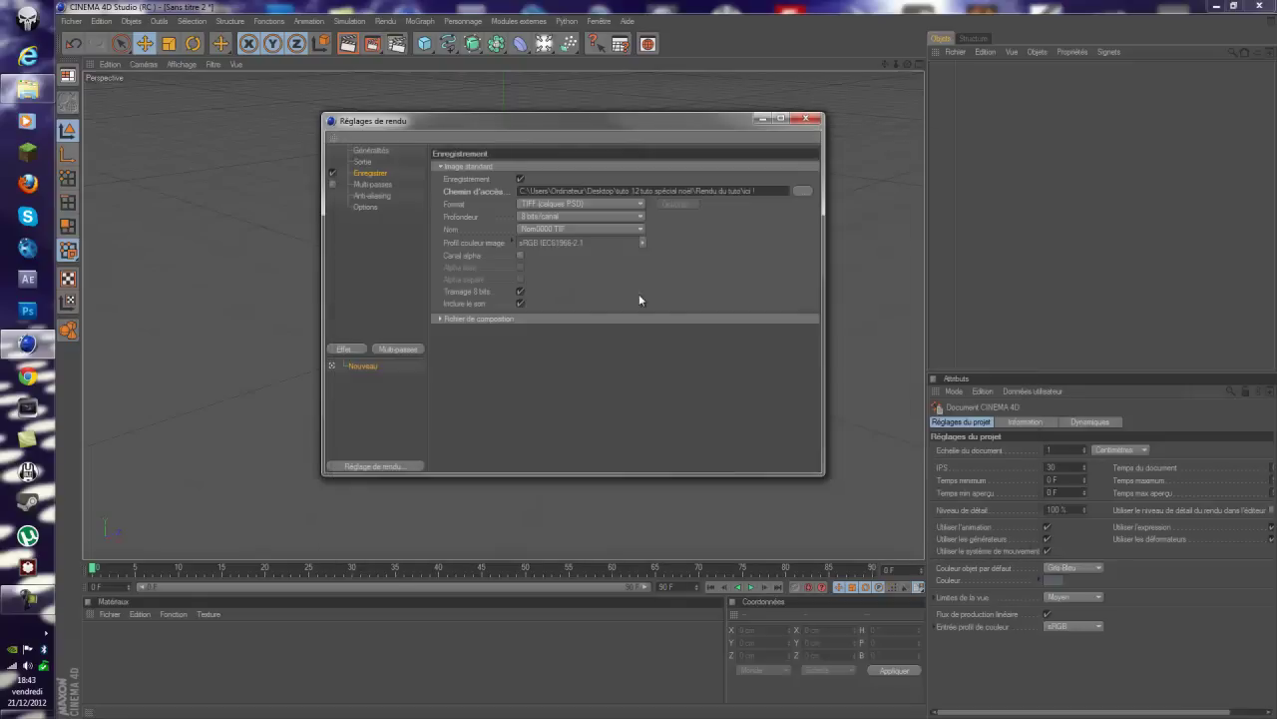
pyautogui.click(602, 205)
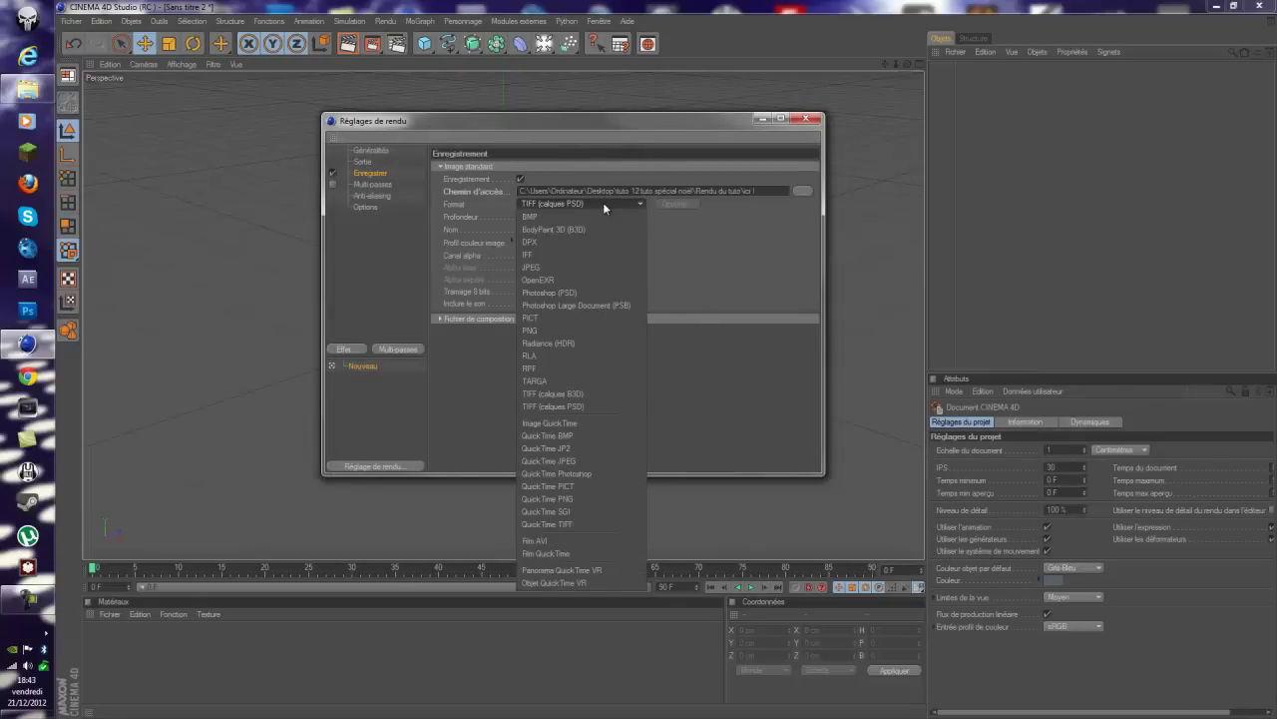
pyautogui.click(544, 540)
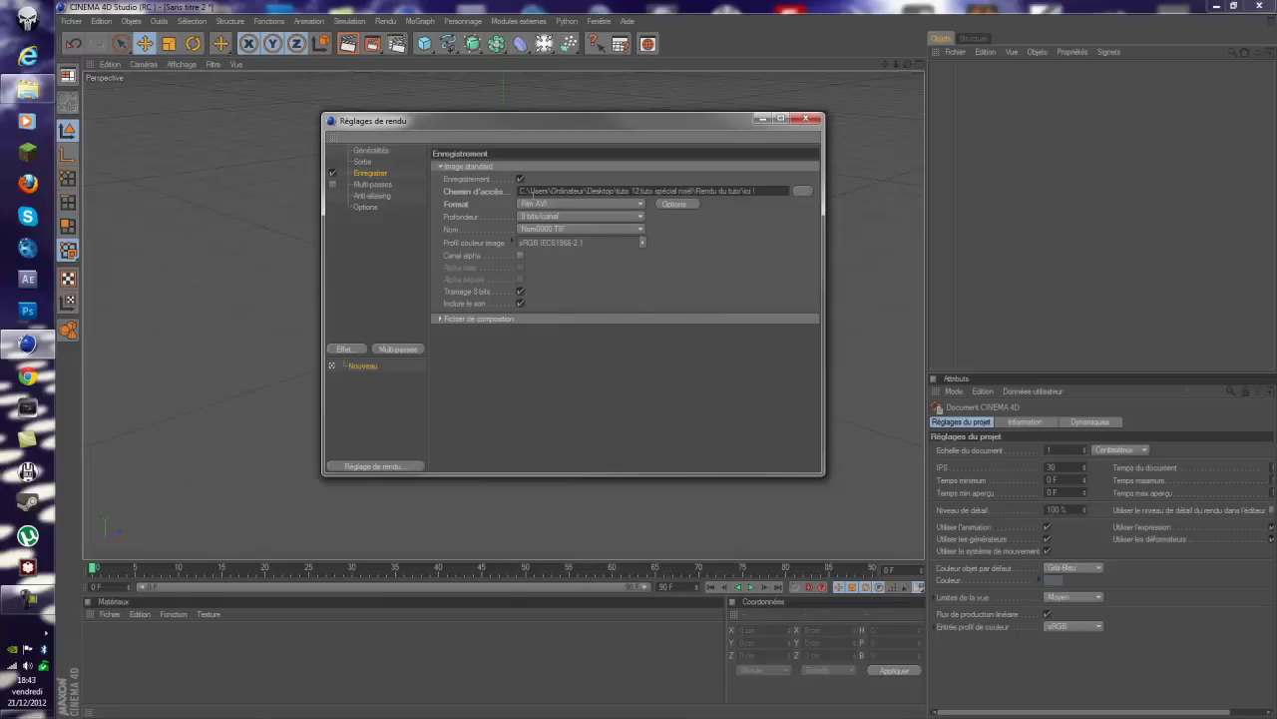
# Set the render's anti-aliasing to "Au mieux" with the Animation filter and a maximum level of 2x2
pyautogui.click(373, 185)
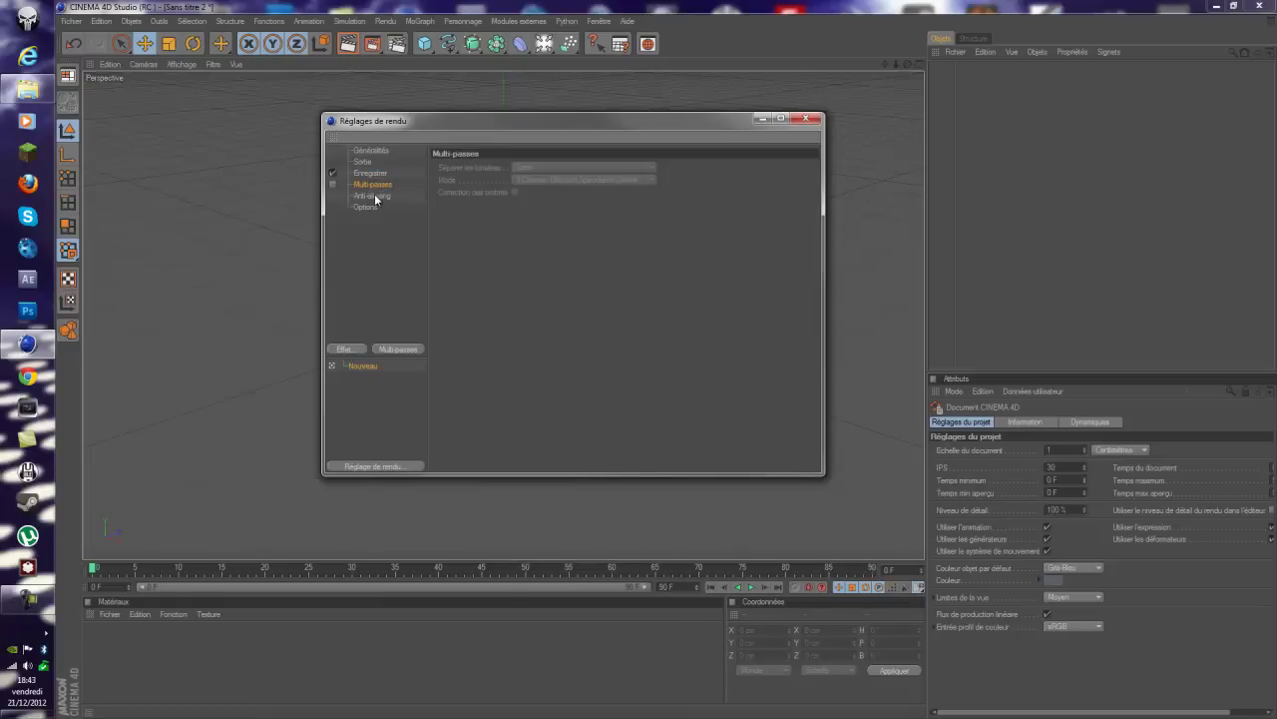
pyautogui.click(375, 197)
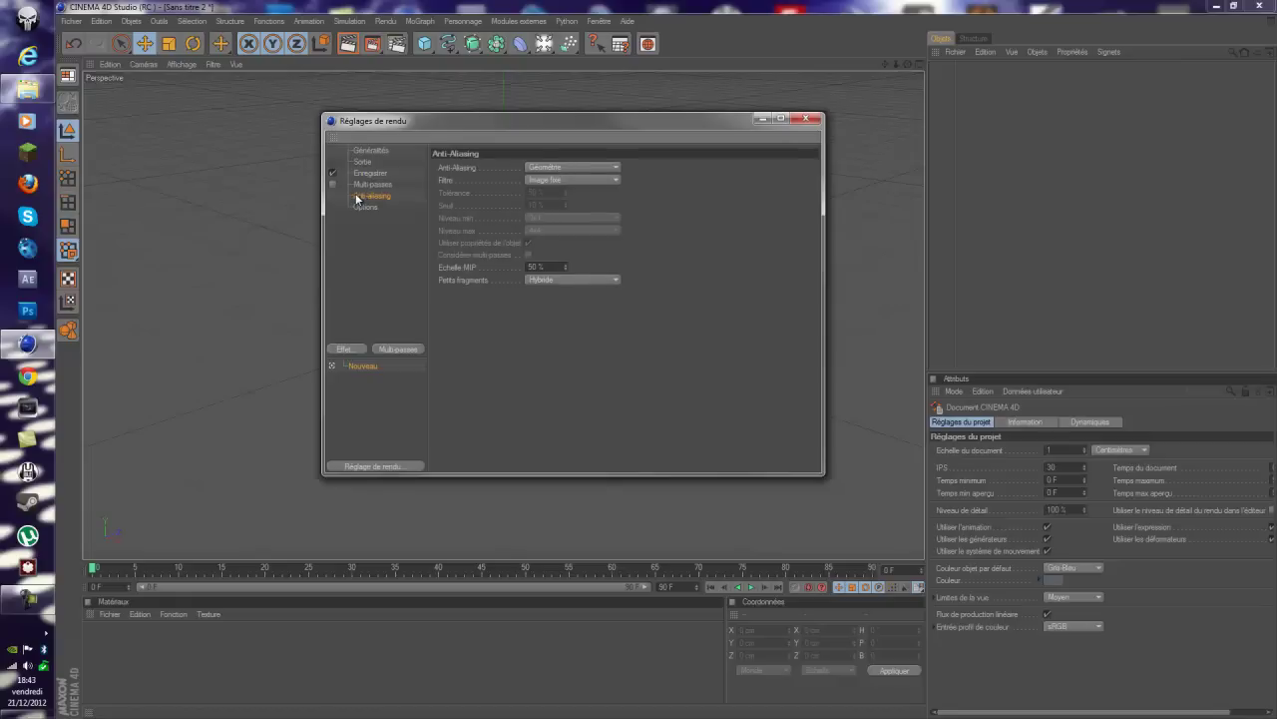
pyautogui.click(554, 167)
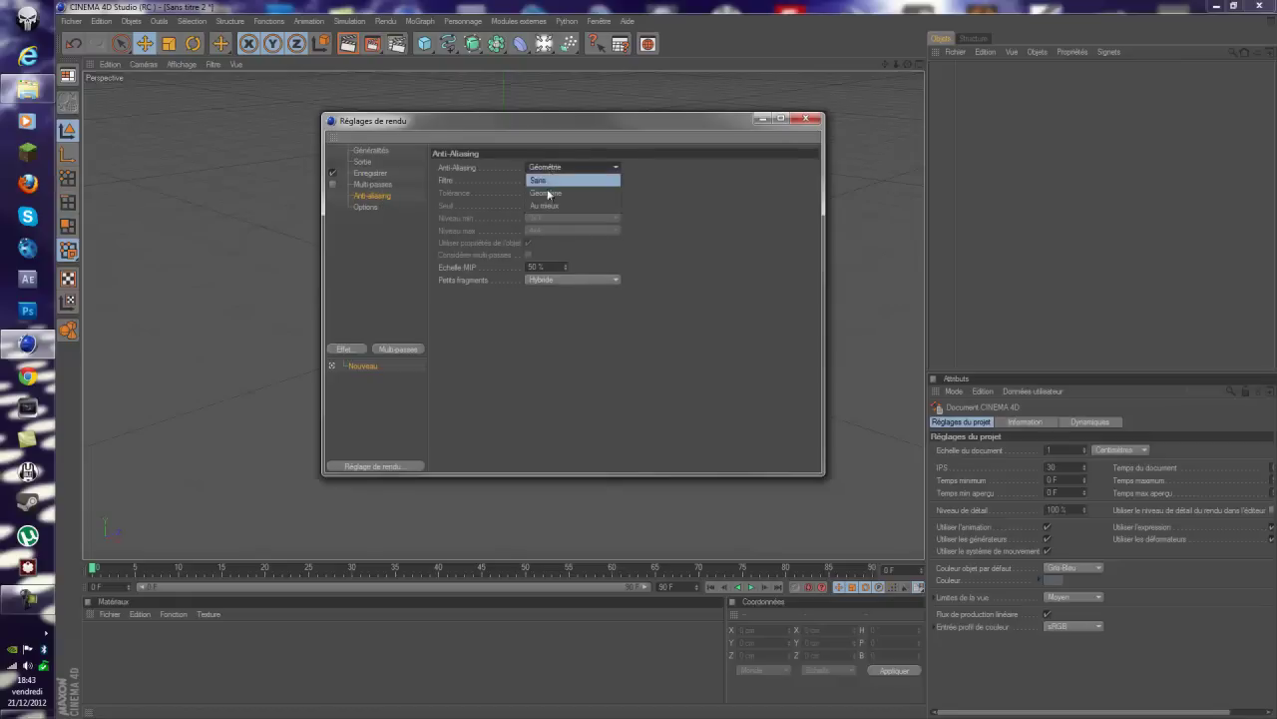
pyautogui.click(548, 207)
pyautogui.click(571, 179)
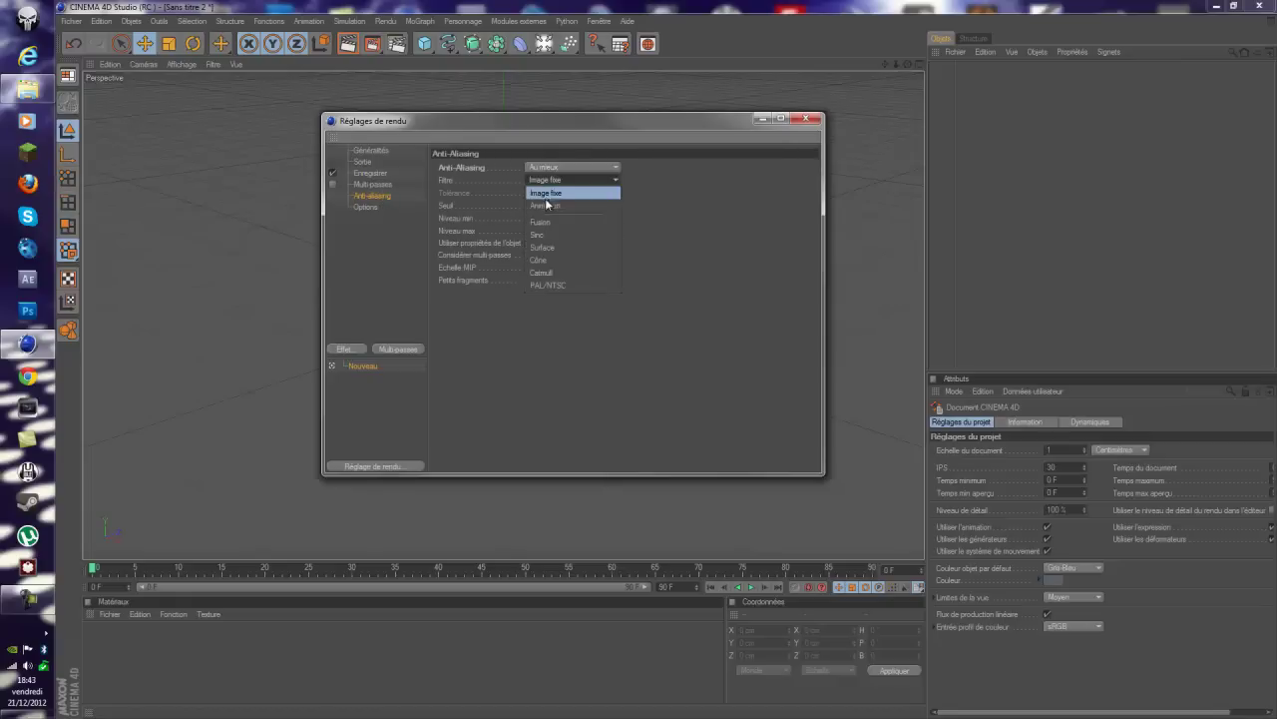
pyautogui.click(544, 193)
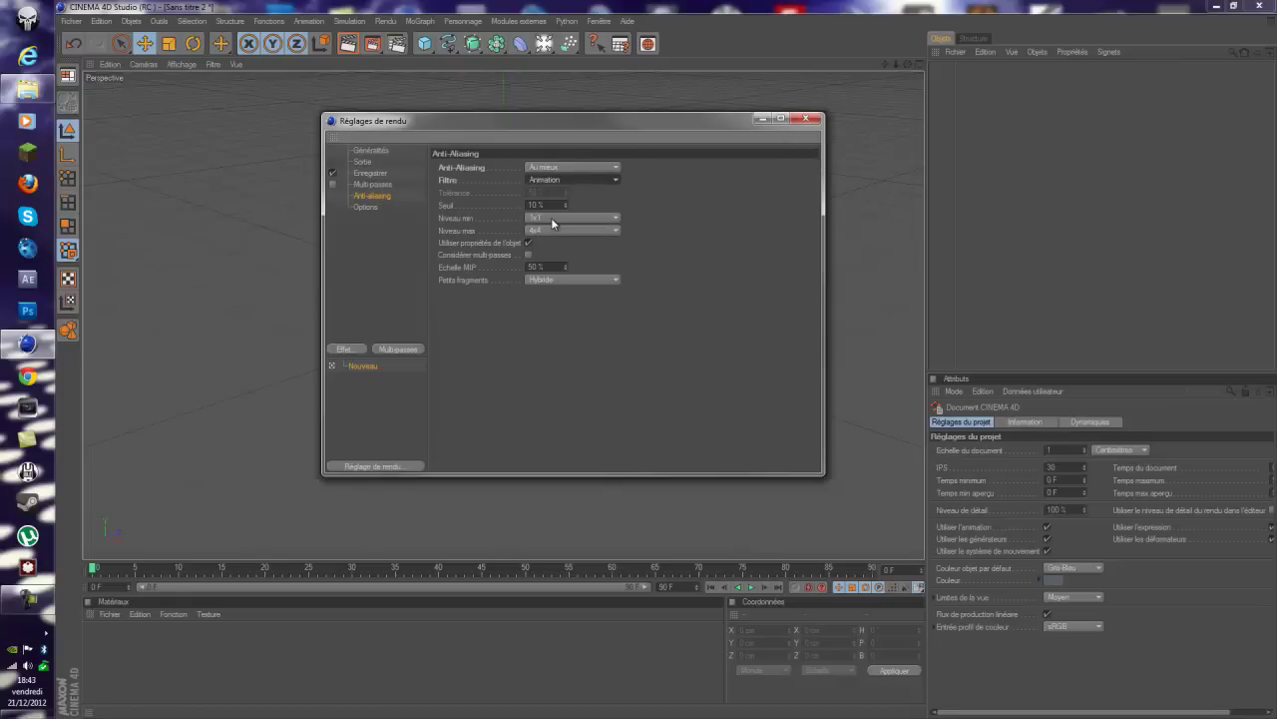
pyautogui.click(544, 228)
pyautogui.click(541, 252)
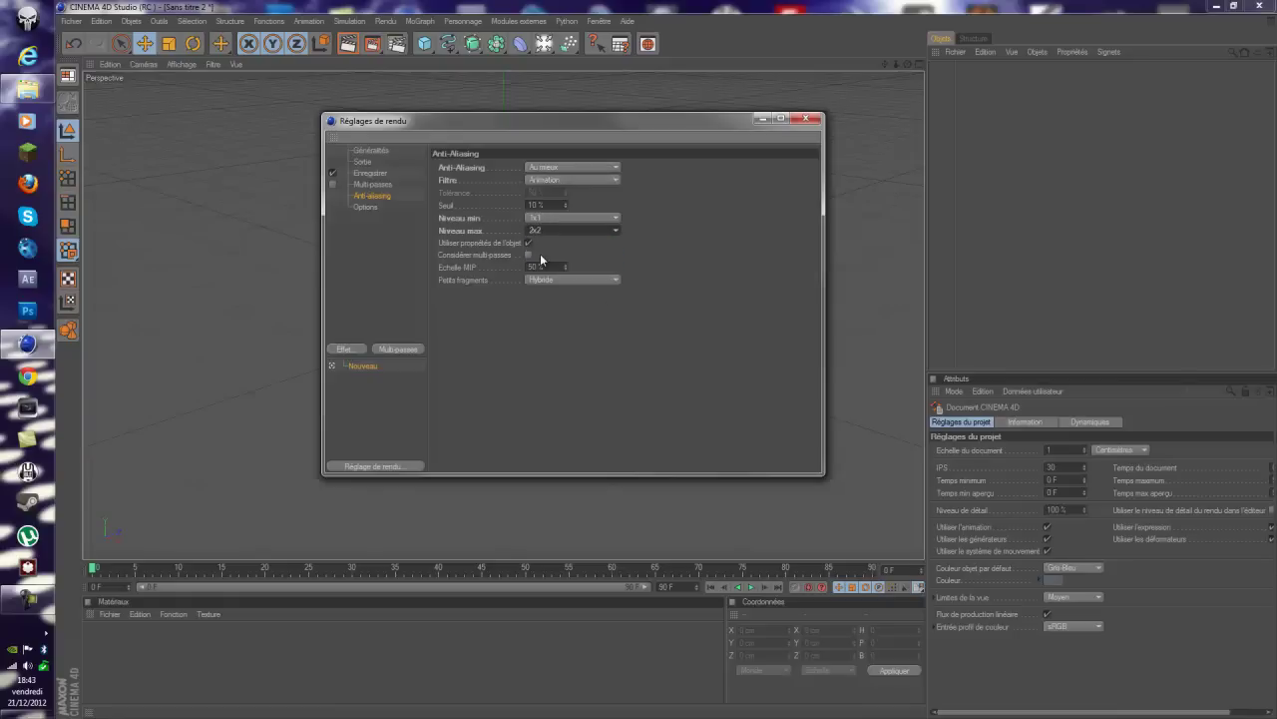
pyautogui.click(373, 204)
pyautogui.click(375, 197)
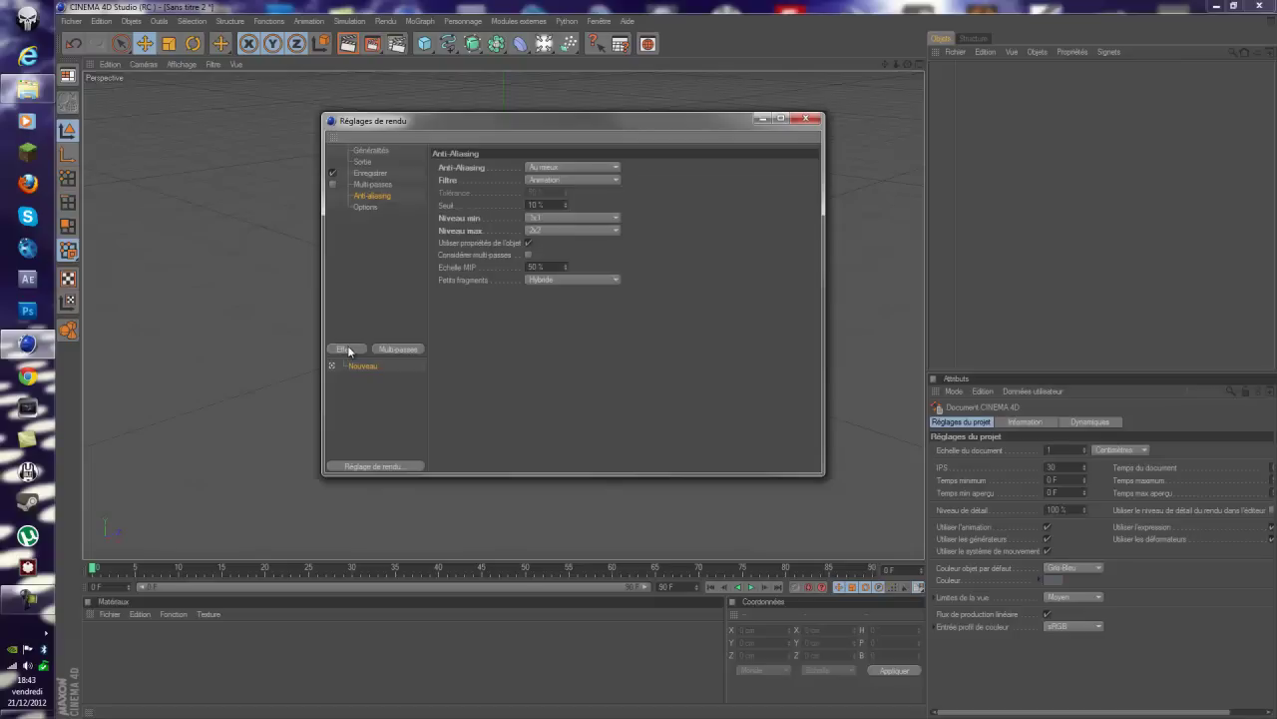
# Add the "Illumination globale" and "Occlusion ambiante" effects to the render settings
pyautogui.click(348, 350)
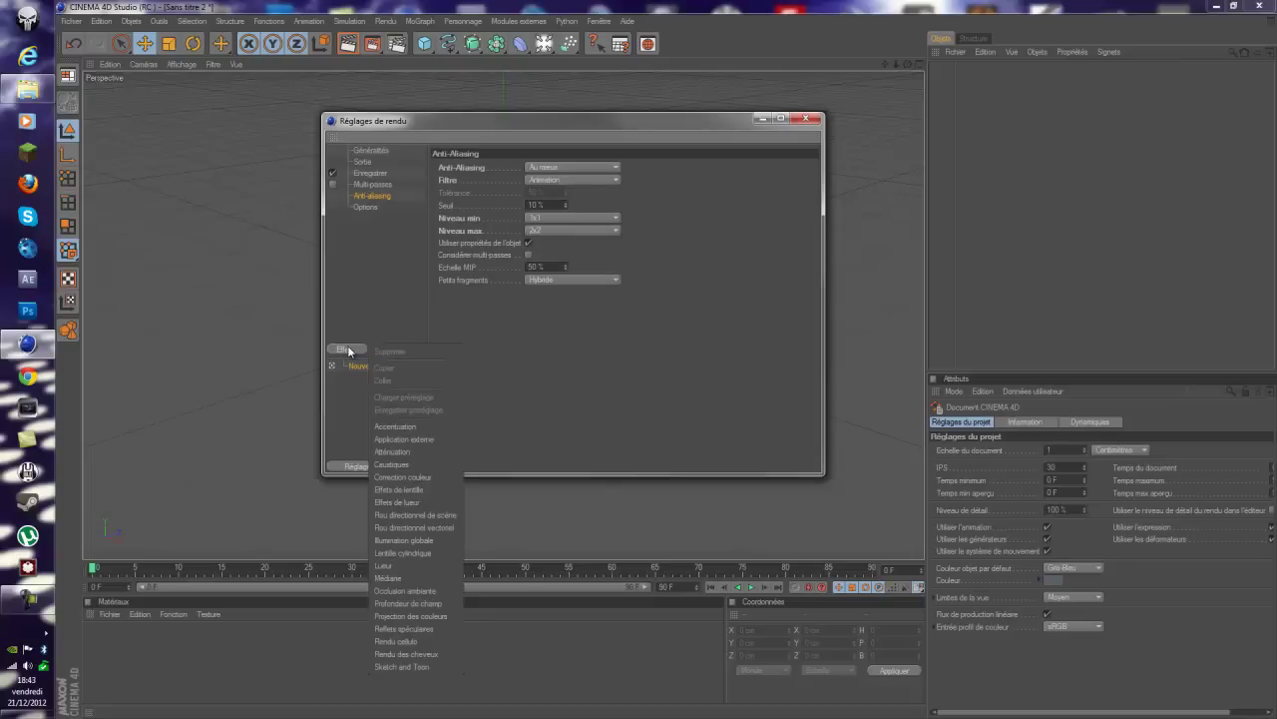
pyautogui.click(415, 542)
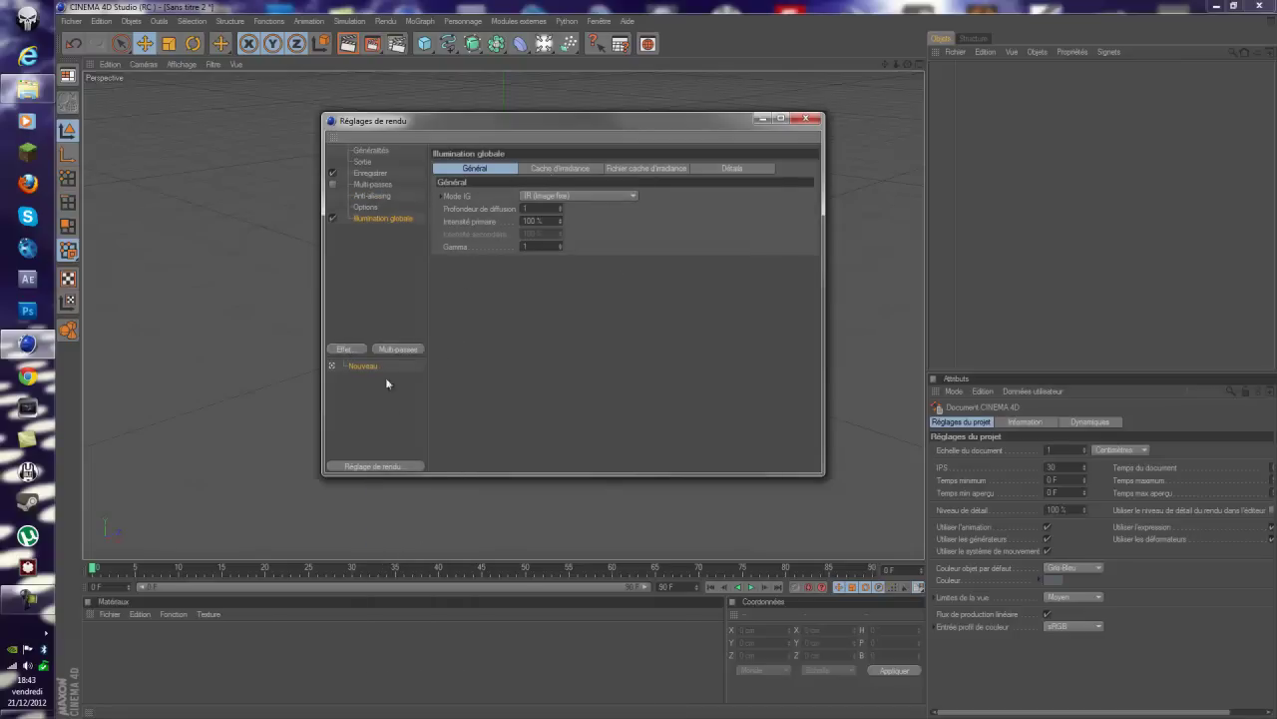
pyautogui.click(345, 349)
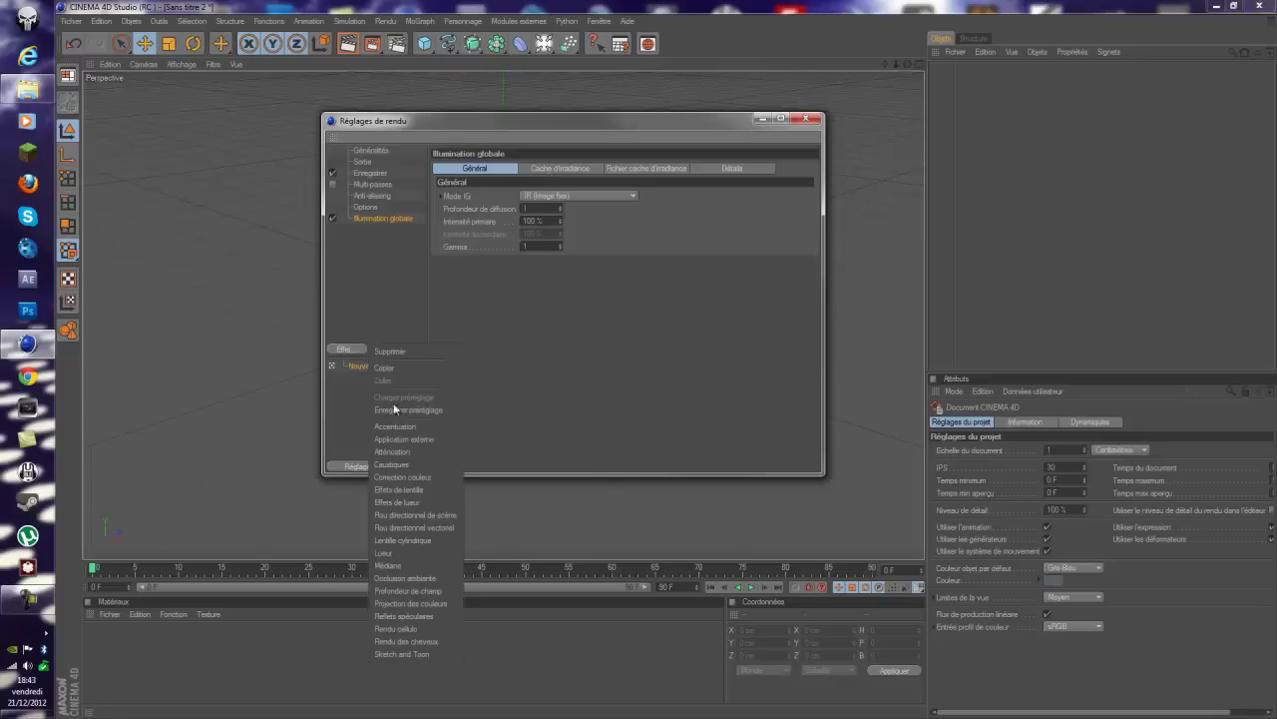
pyautogui.click(404, 579)
pyautogui.moveTo(362, 230); pyautogui.dragTo(366, 219)
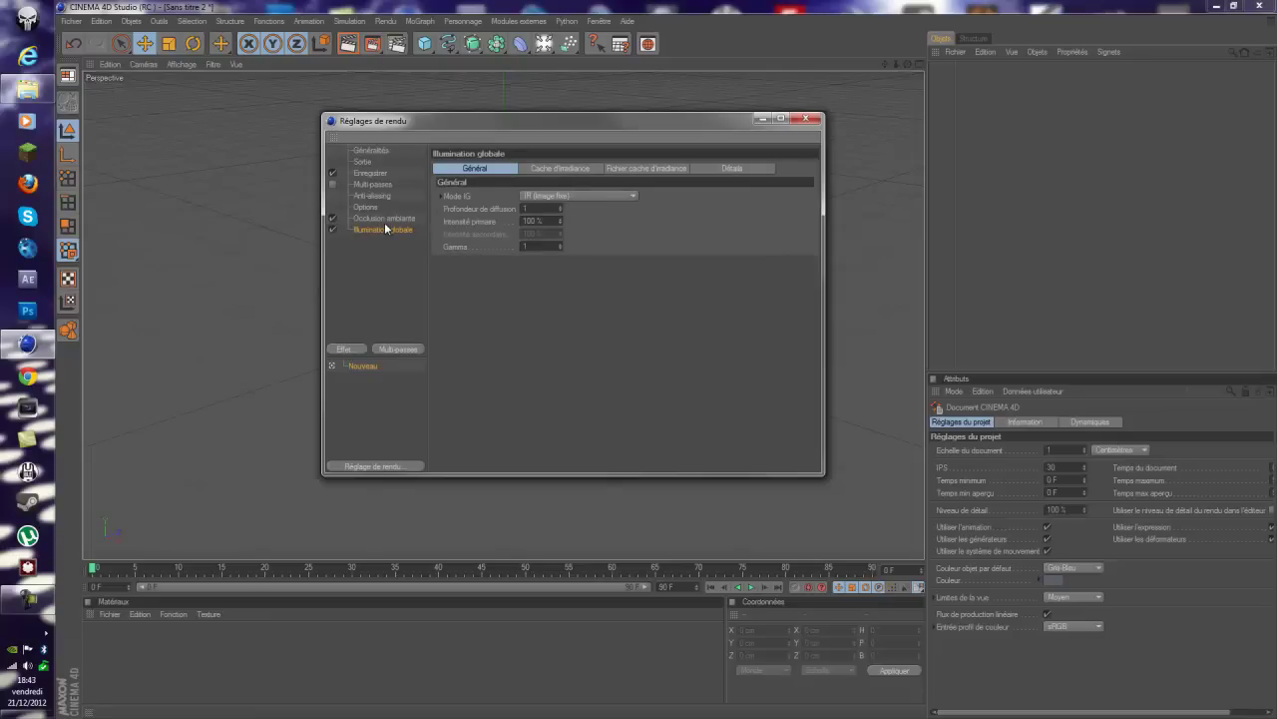
# Set the global illumination's irradiance cache to "Basse" for both stochastic samples and record density, and close the render settings
pyautogui.click(541, 169)
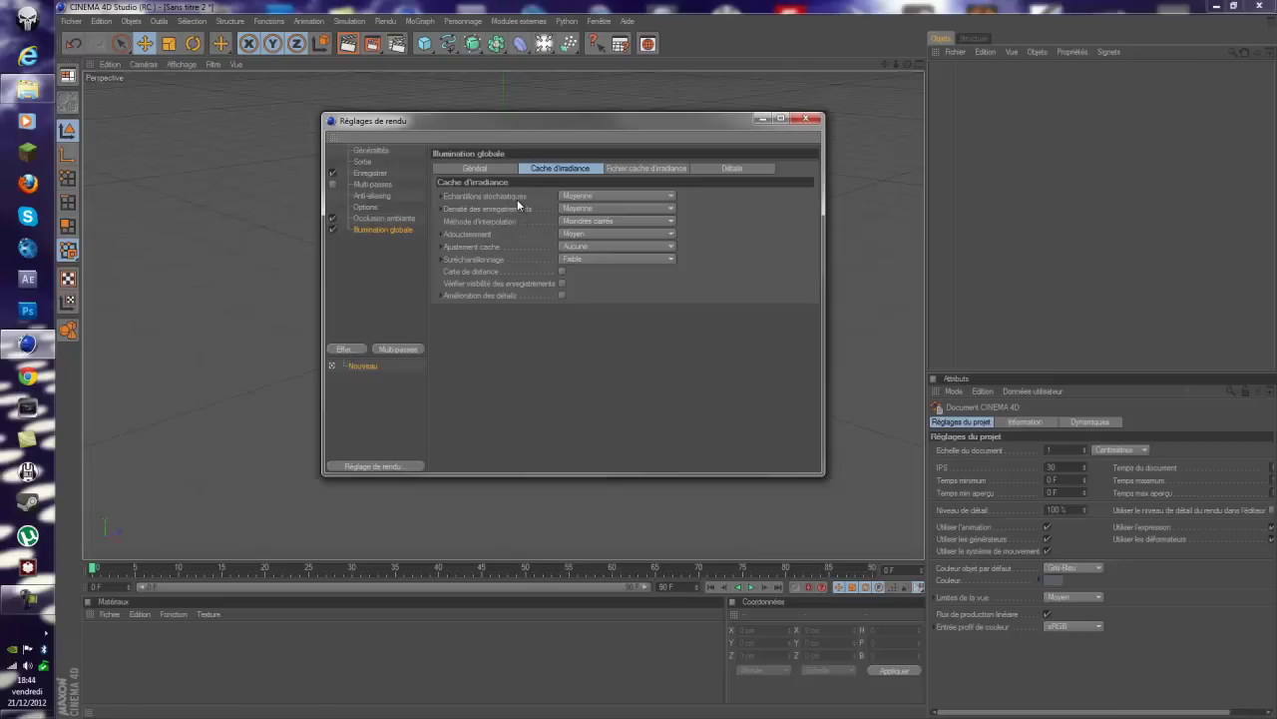
pyautogui.click(564, 197)
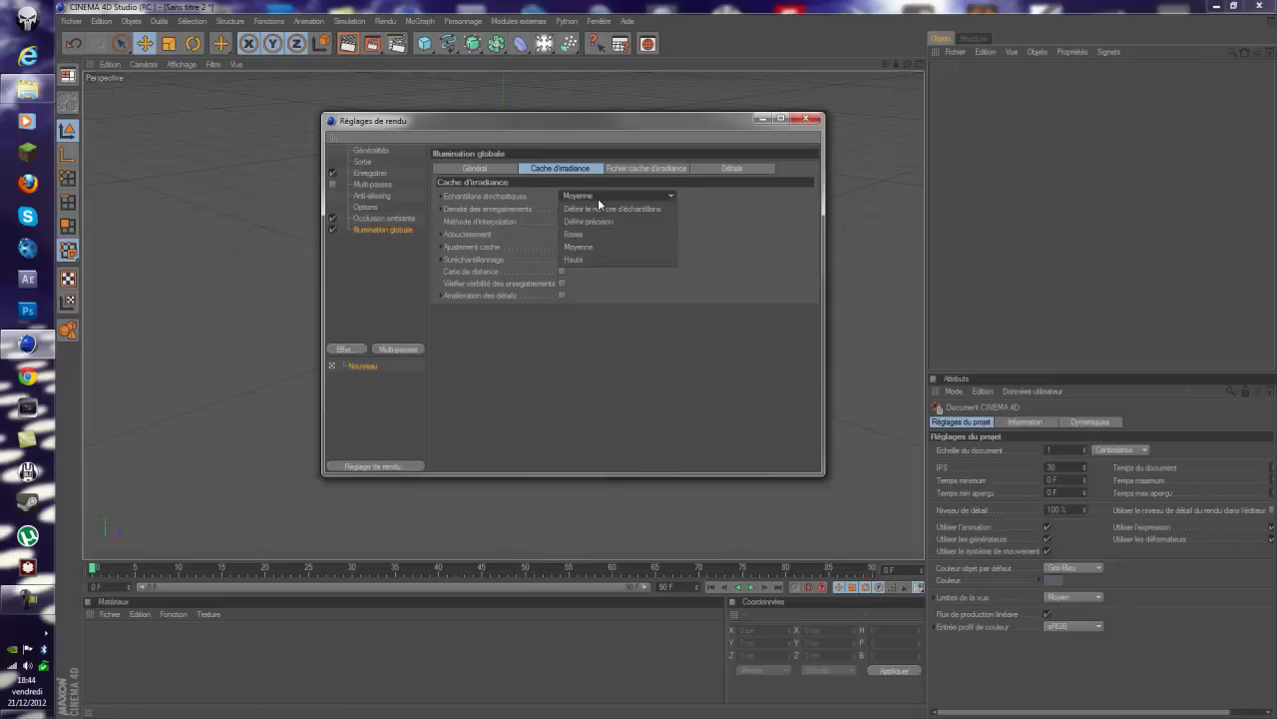
pyautogui.click(587, 233)
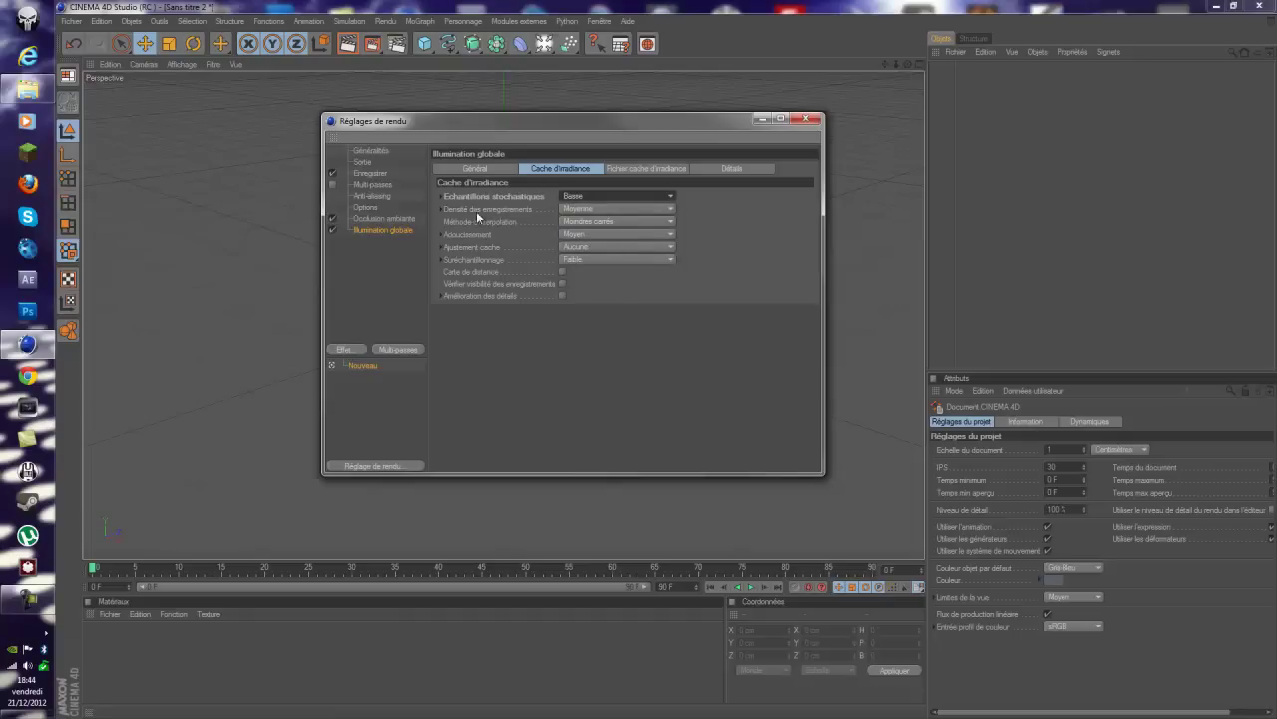
pyautogui.click(588, 211)
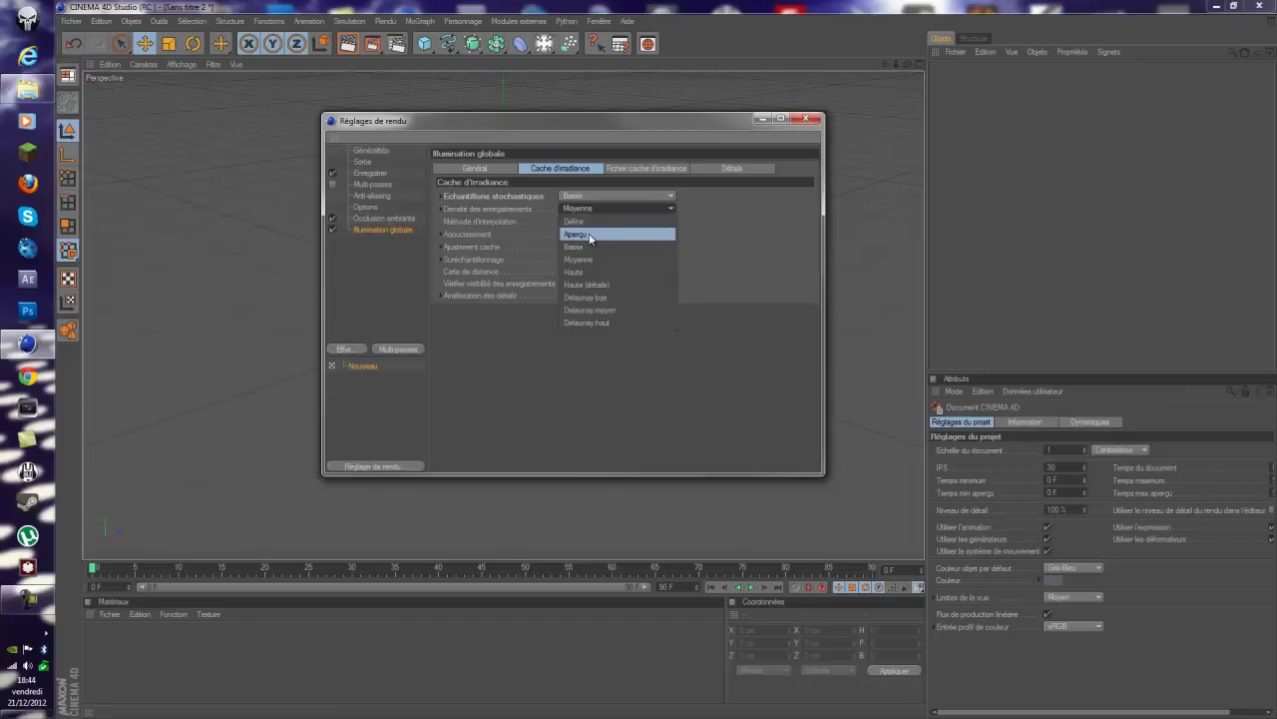
pyautogui.click(587, 248)
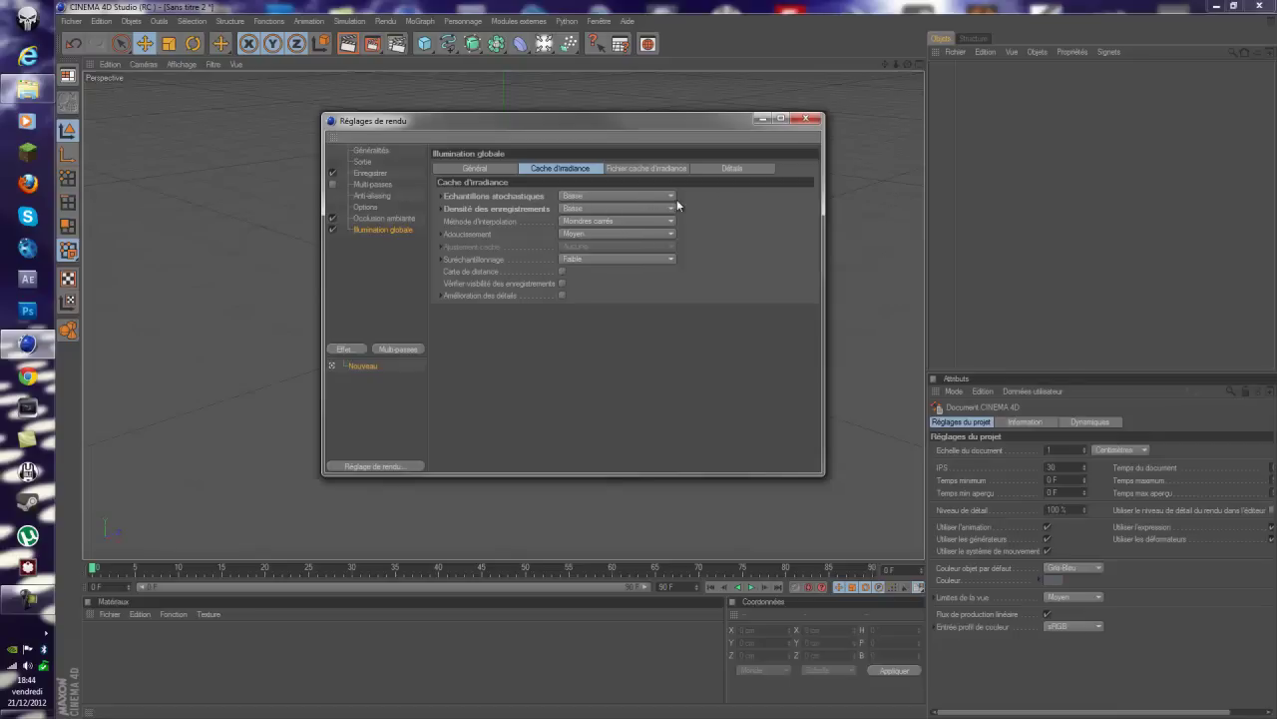
pyautogui.click(803, 121)
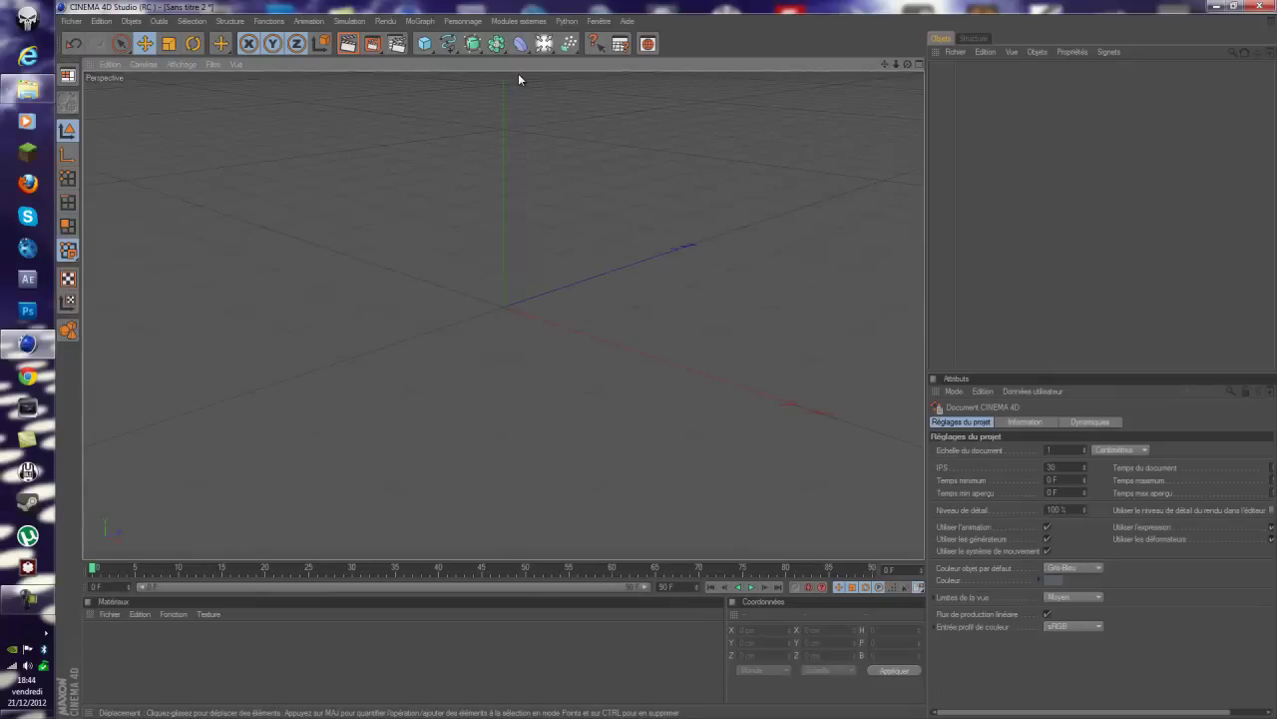
# Add a cube and raise it along the Y axis to about 102.8 cm
pyautogui.click(425, 44)
pyautogui.moveTo(505, 195); pyautogui.dragTo(505, 97)
pyautogui.moveTo(884, 63); pyautogui.dragTo(887, 159)
pyautogui.moveTo(510, 201); pyautogui.dragTo(510, 195)
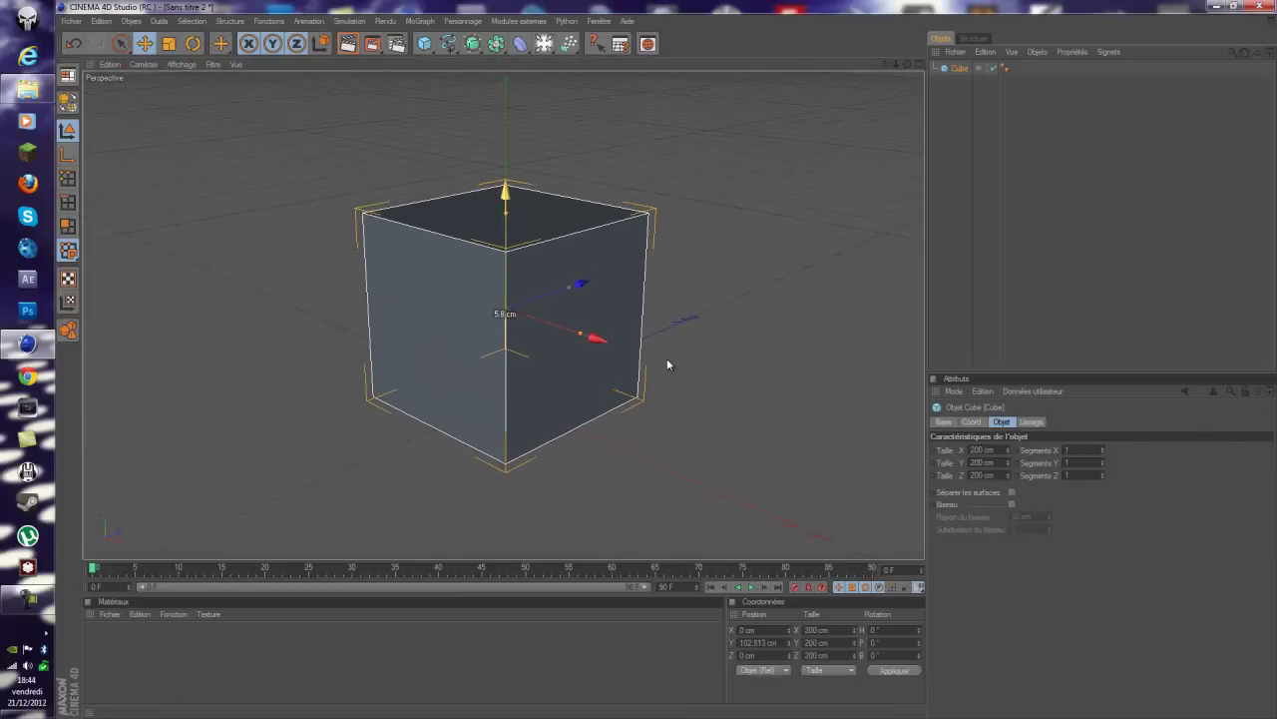
# Duplicate the raised cube in place, leaving the copy at exactly the same position
pyautogui.moveTo(424, 46); pyautogui.dragTo(446, 57)
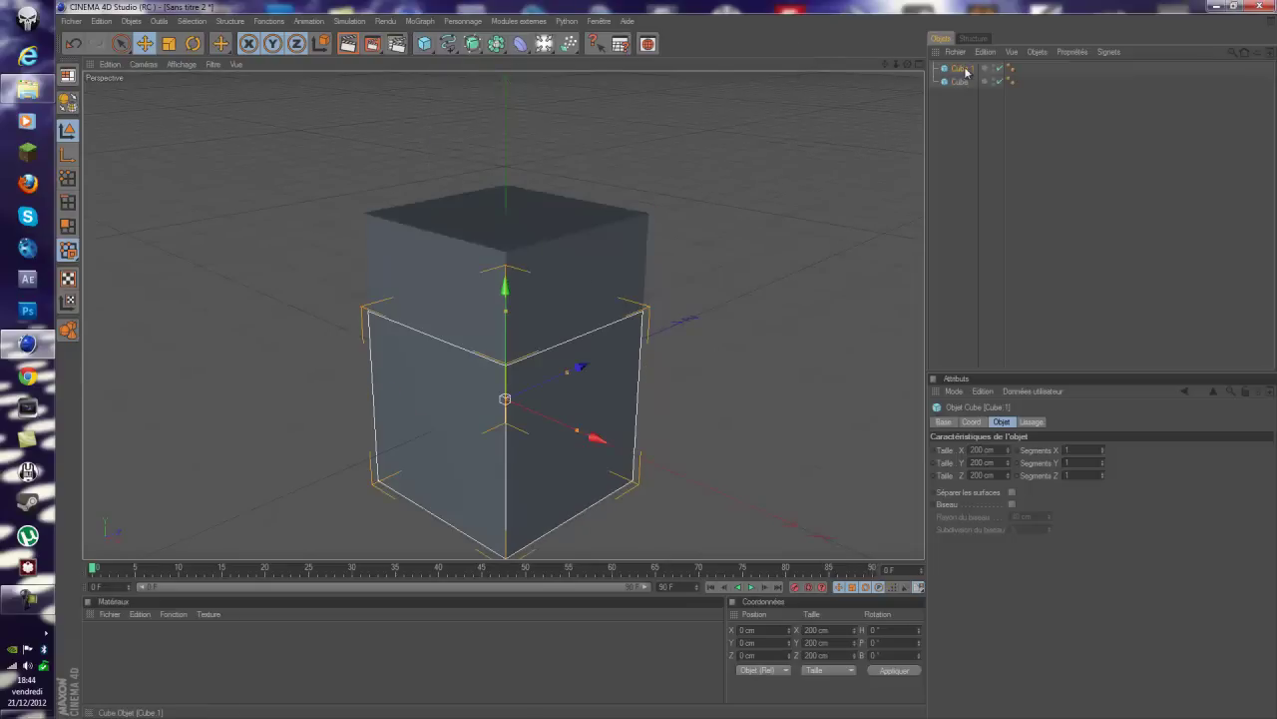
pyautogui.hotkey('ctrl', 'z')
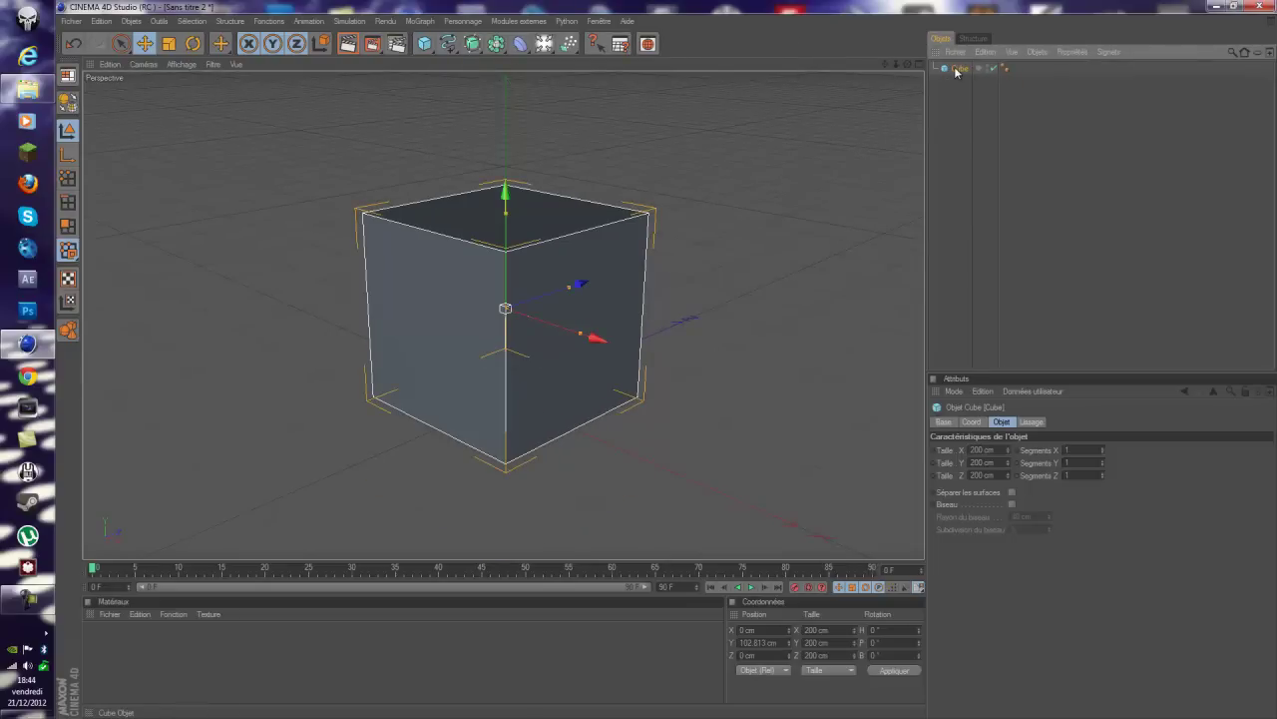
pyautogui.hotkey('ctrl', 'v')
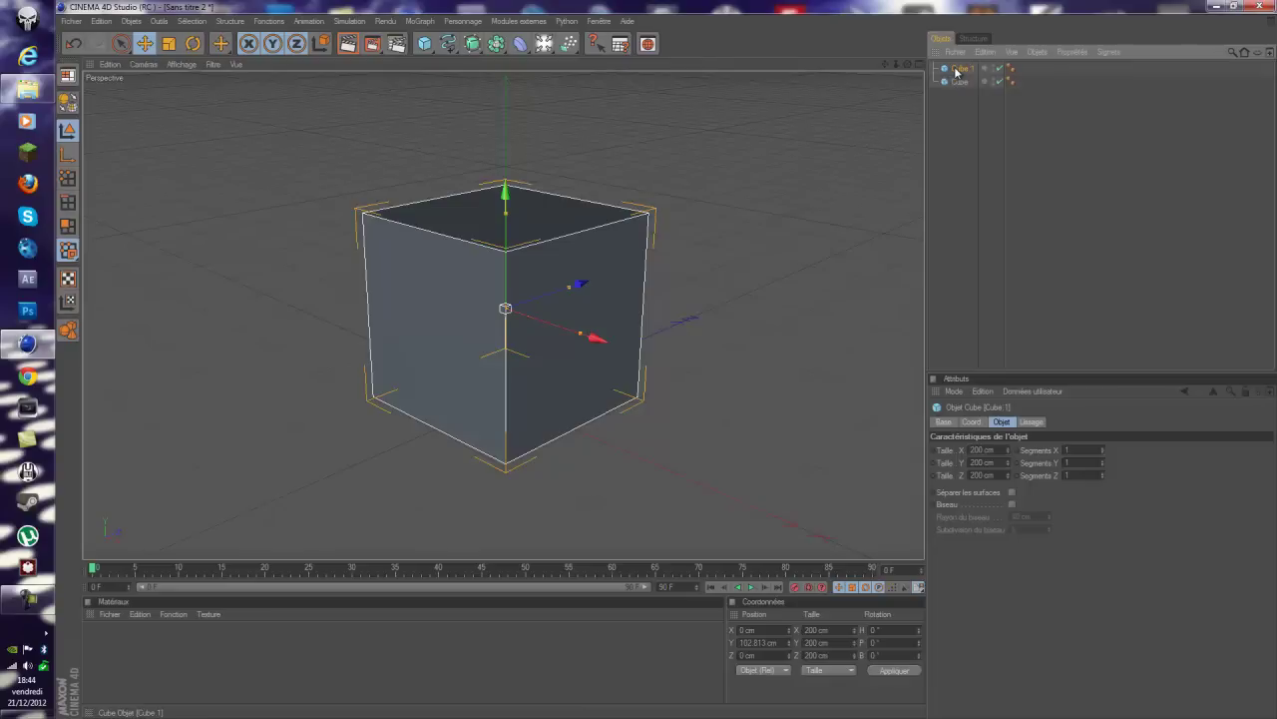
pyautogui.moveTo(521, 206); pyautogui.dragTo(511, 203)
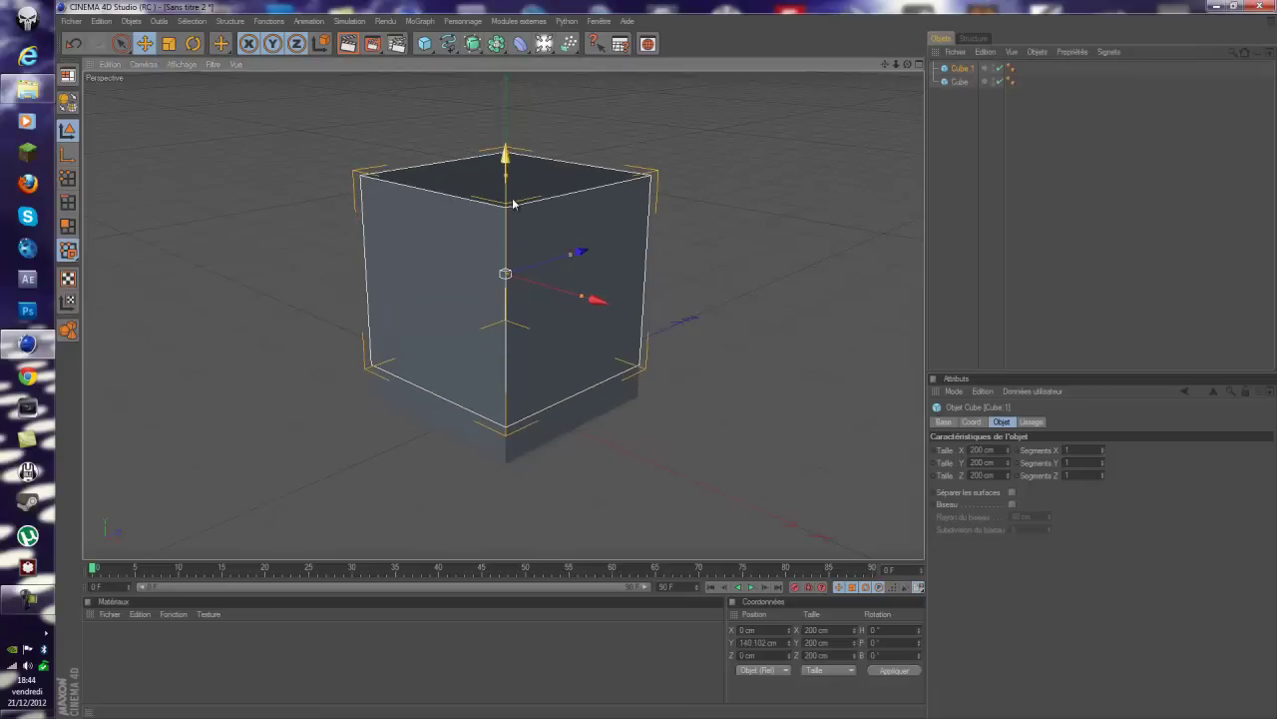
pyautogui.hotkey('ctrl', 'z')
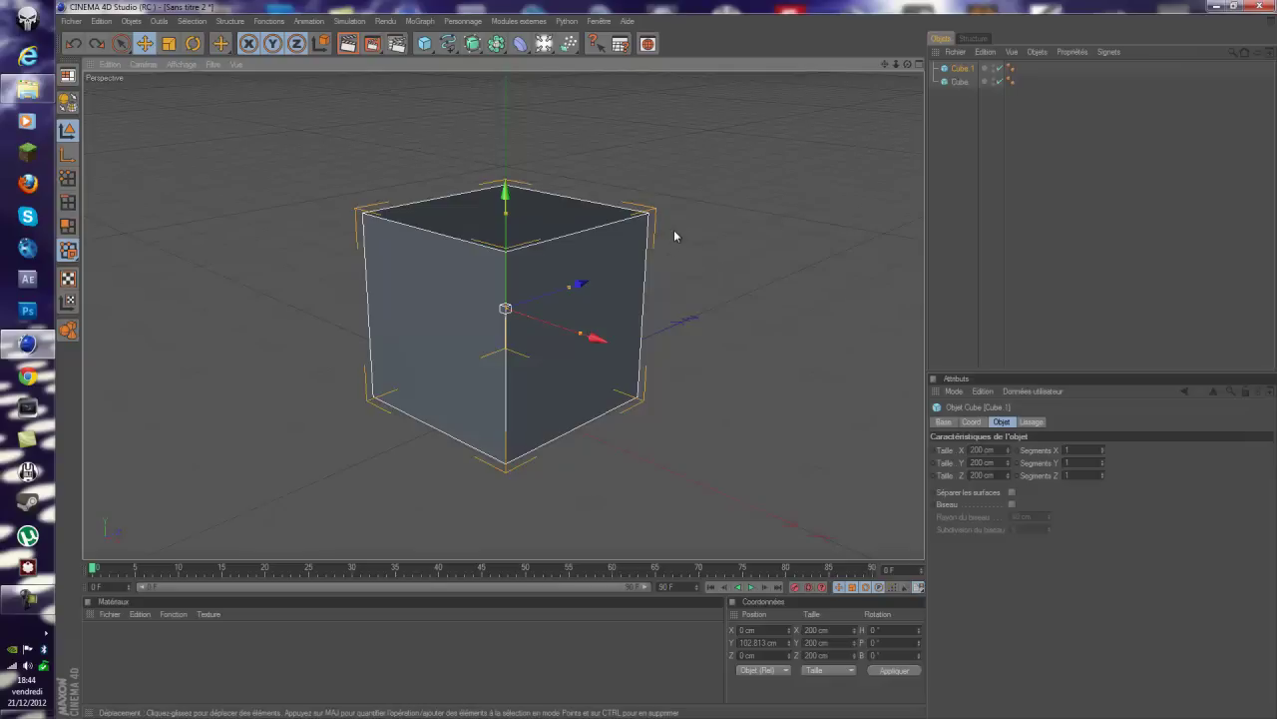
pyautogui.click(960, 67)
# Add a "Réseau d'atomes" object and make the cube copy its child
pyautogui.click(496, 43)
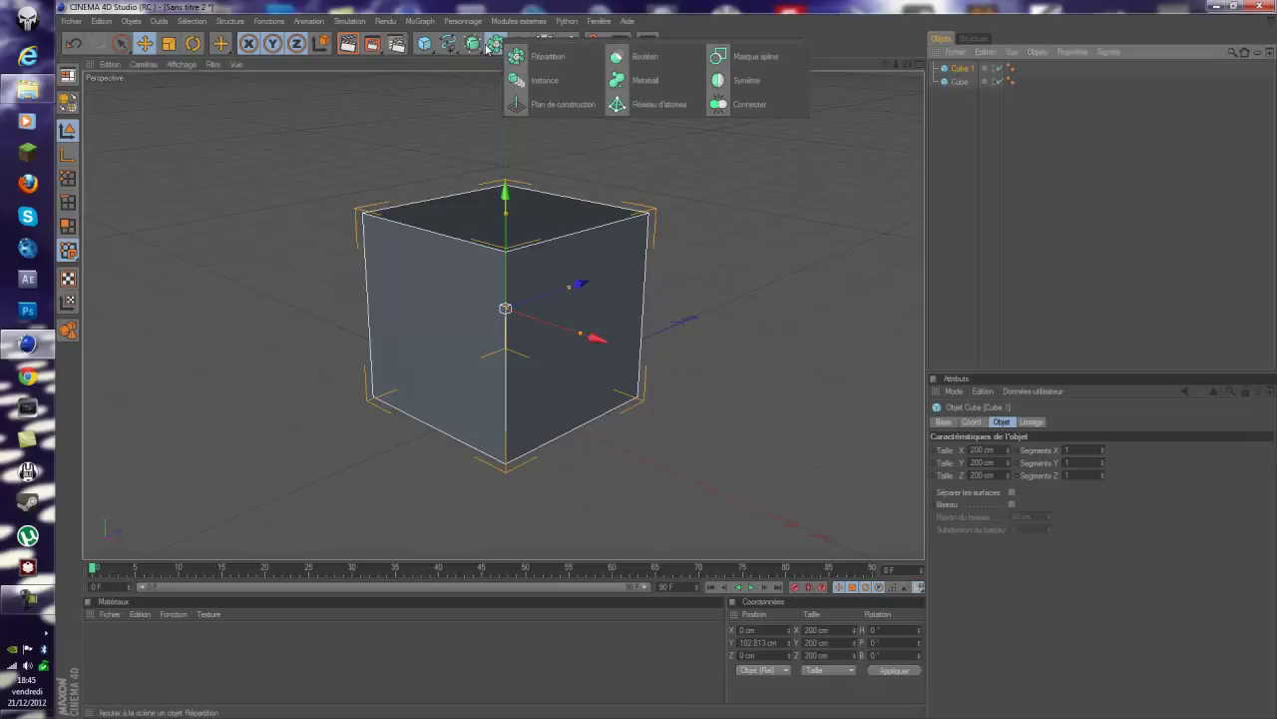
pyautogui.click(654, 104)
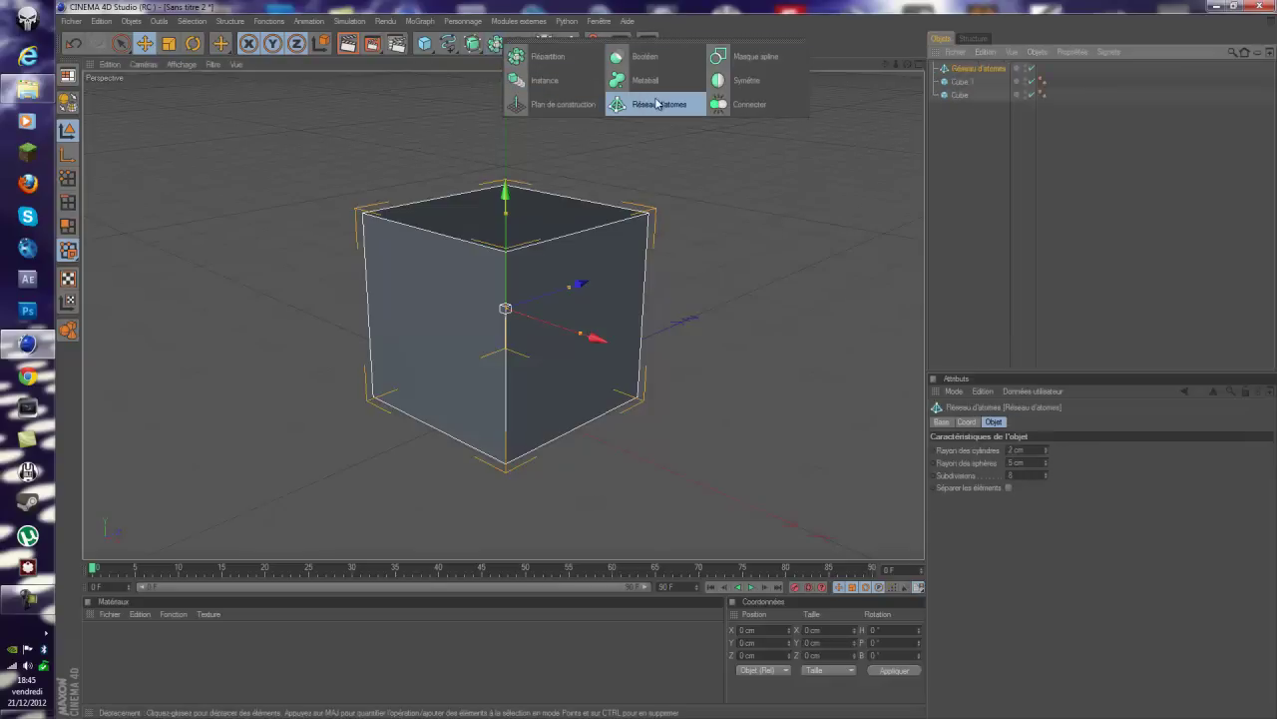
pyautogui.moveTo(961, 86); pyautogui.dragTo(976, 70)
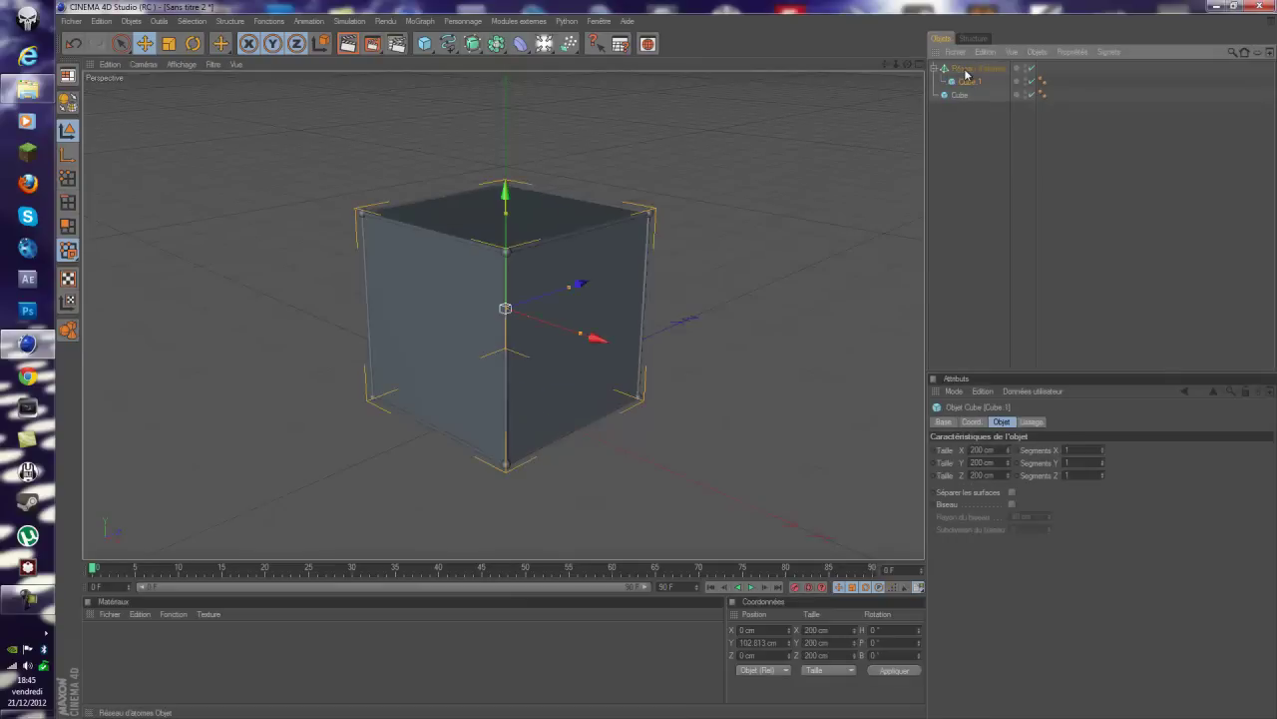
# Render the perspective view to preview the cube with its atom array edges, then deselect everything
pyautogui.click(497, 48)
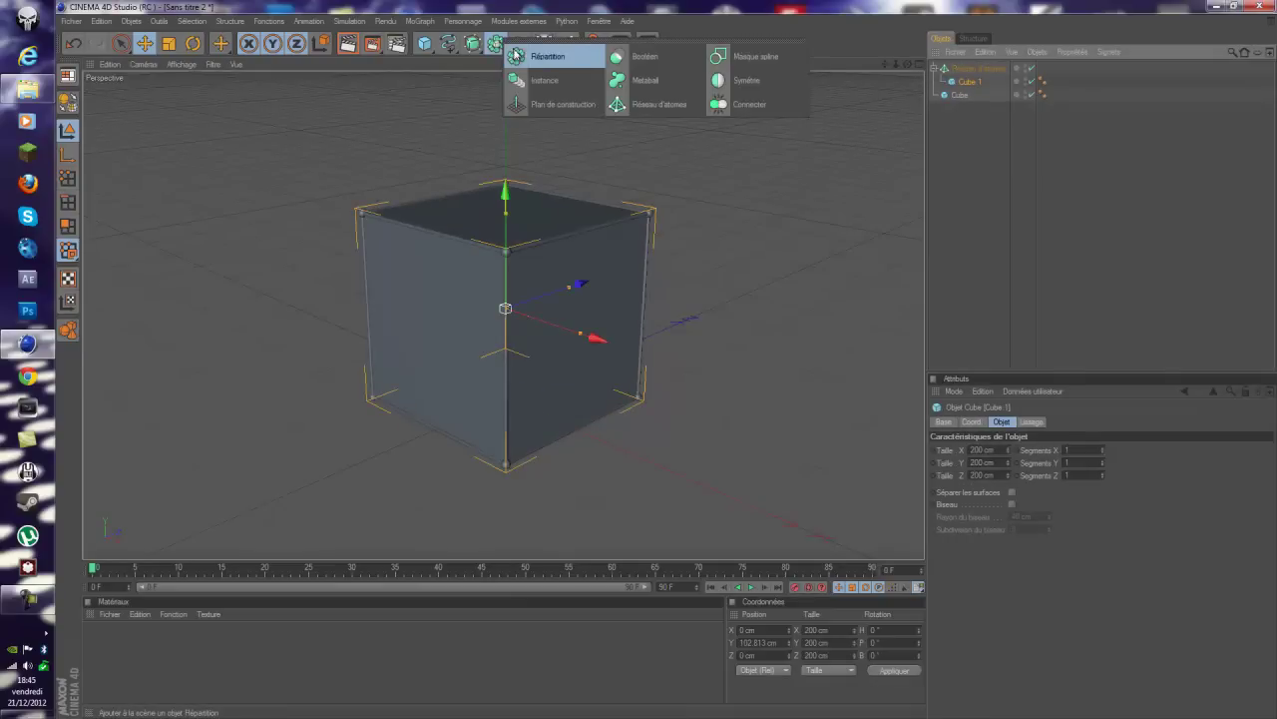
pyautogui.click(1019, 138)
pyautogui.click(968, 81)
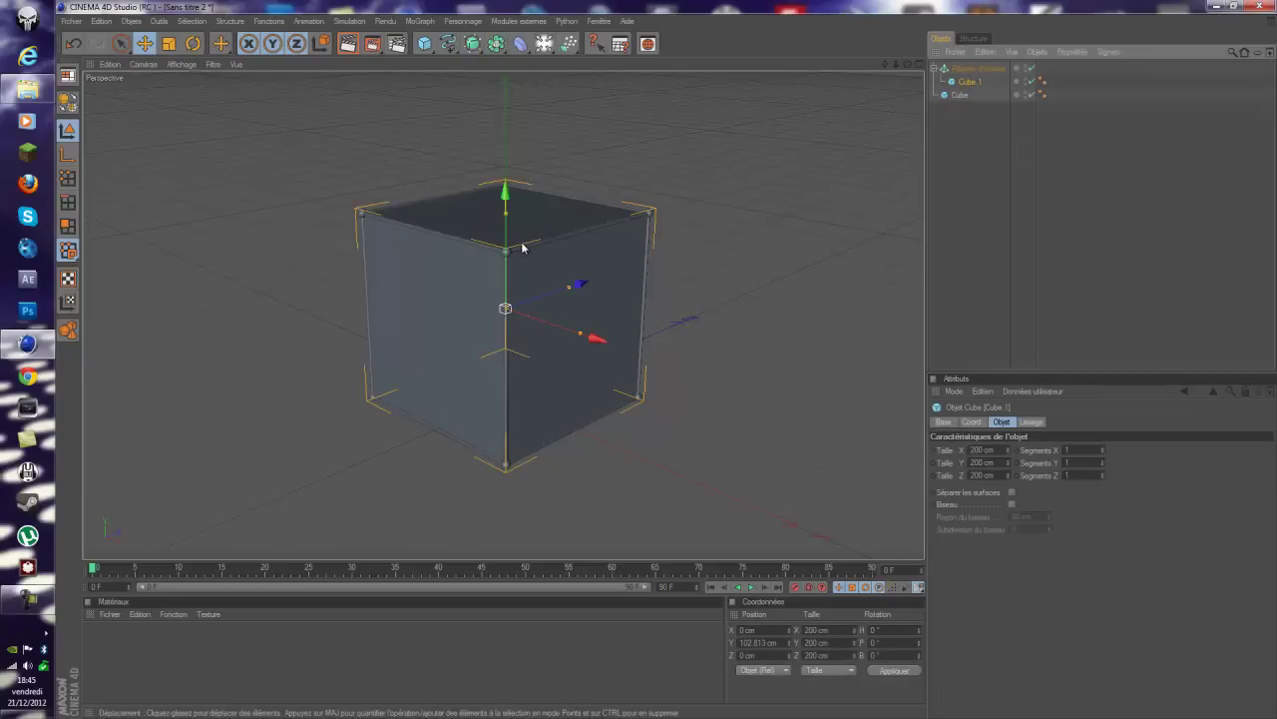
pyautogui.click(349, 44)
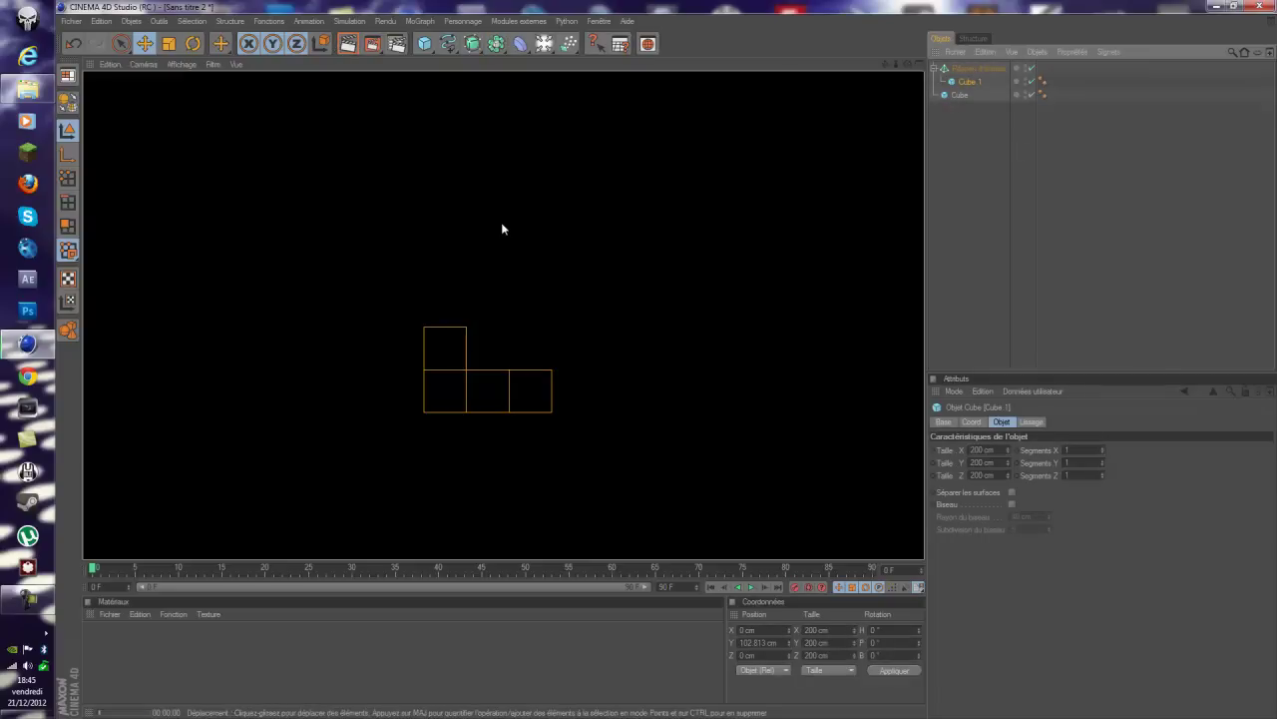
pyautogui.click(530, 218)
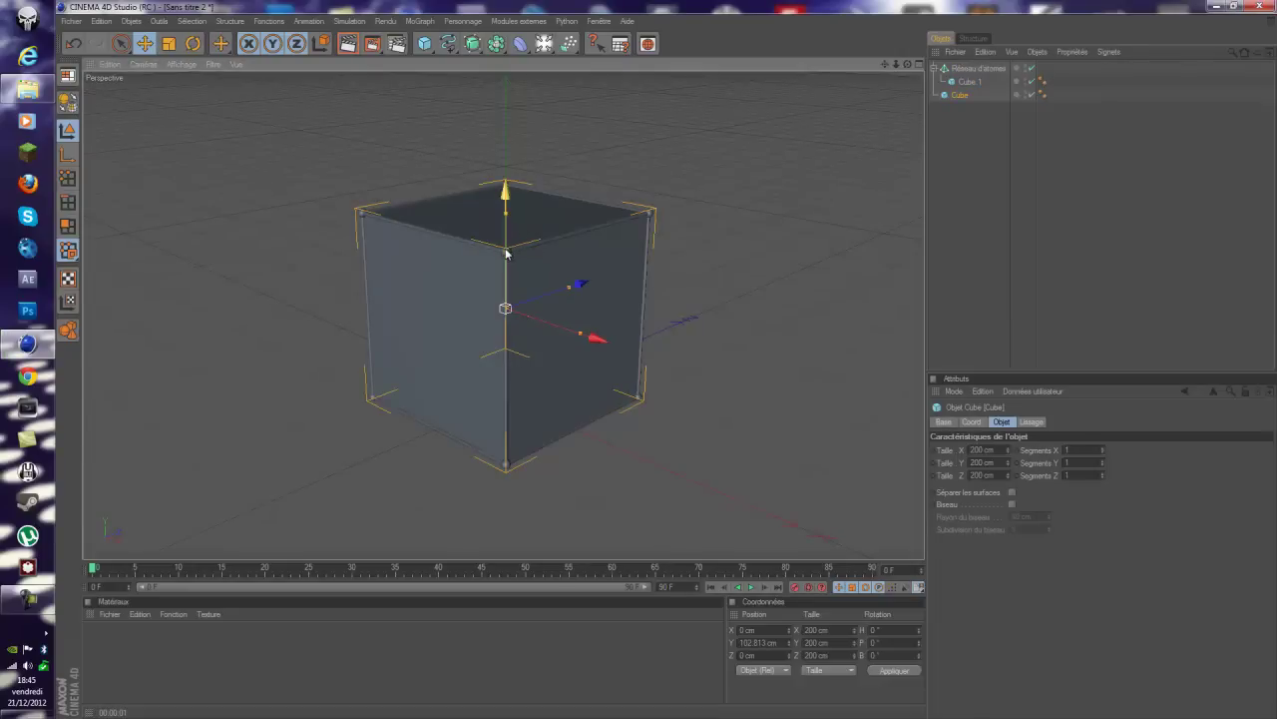
pyautogui.click(588, 251)
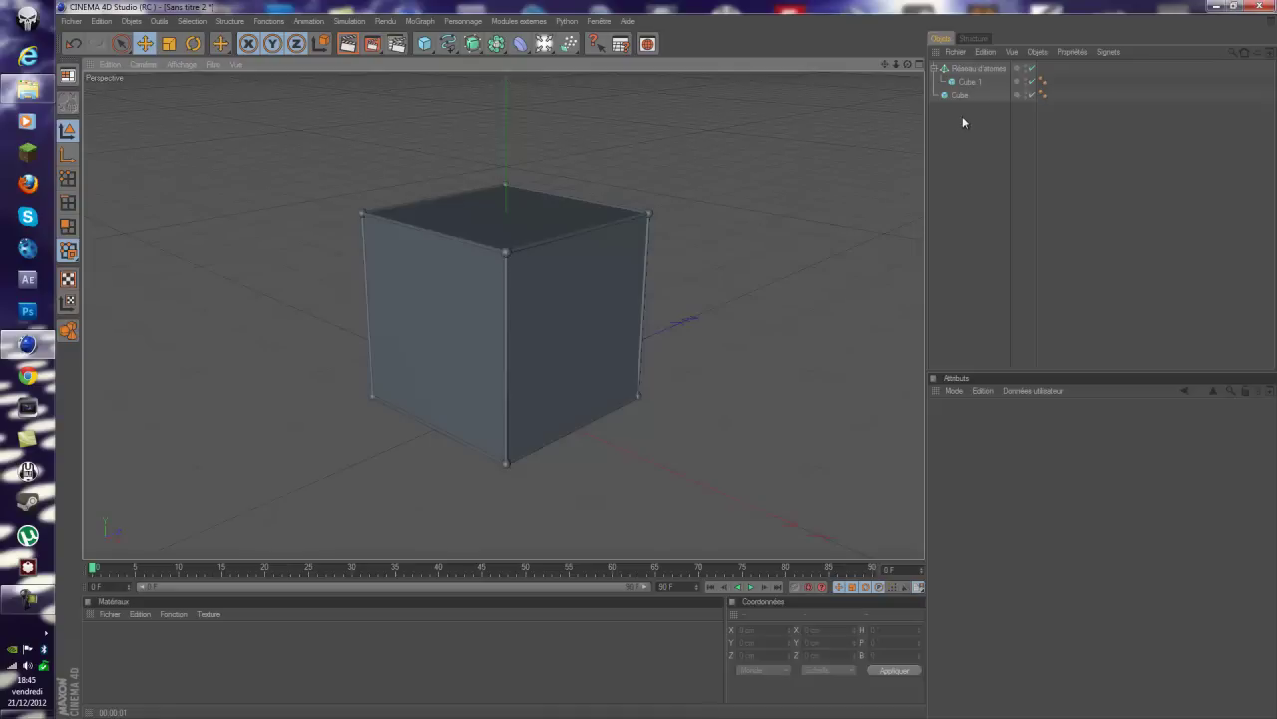
# Set both the cylinder radius and the sphere radius of the atom array to 3 cm
pyautogui.click(985, 70)
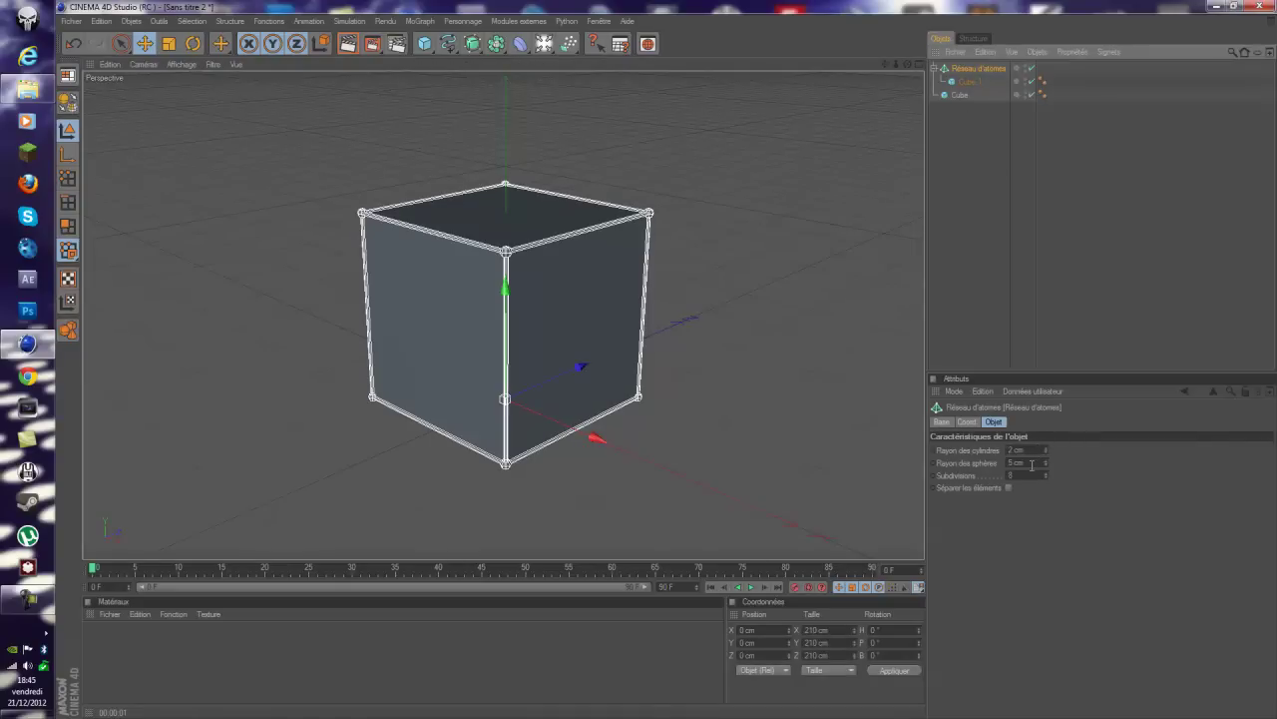
pyautogui.click(1035, 463)
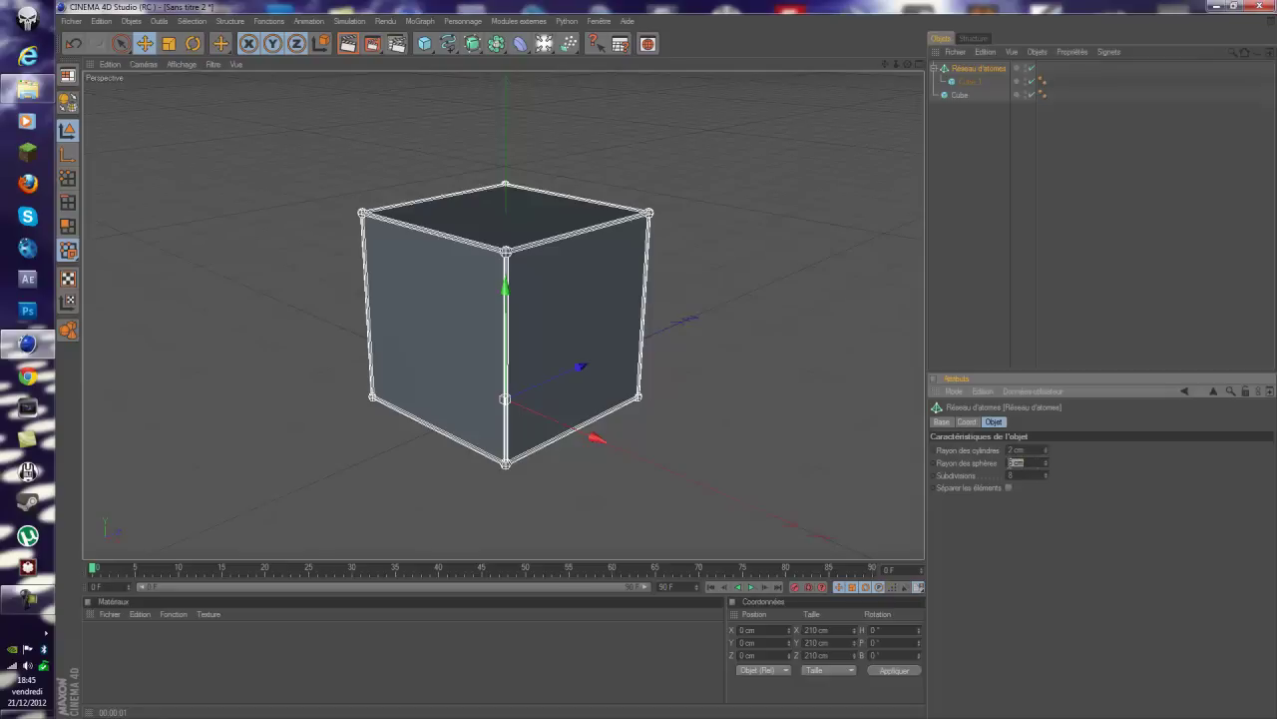
pyautogui.click(1034, 450)
pyautogui.press('Tab')
pyautogui.press('Return')
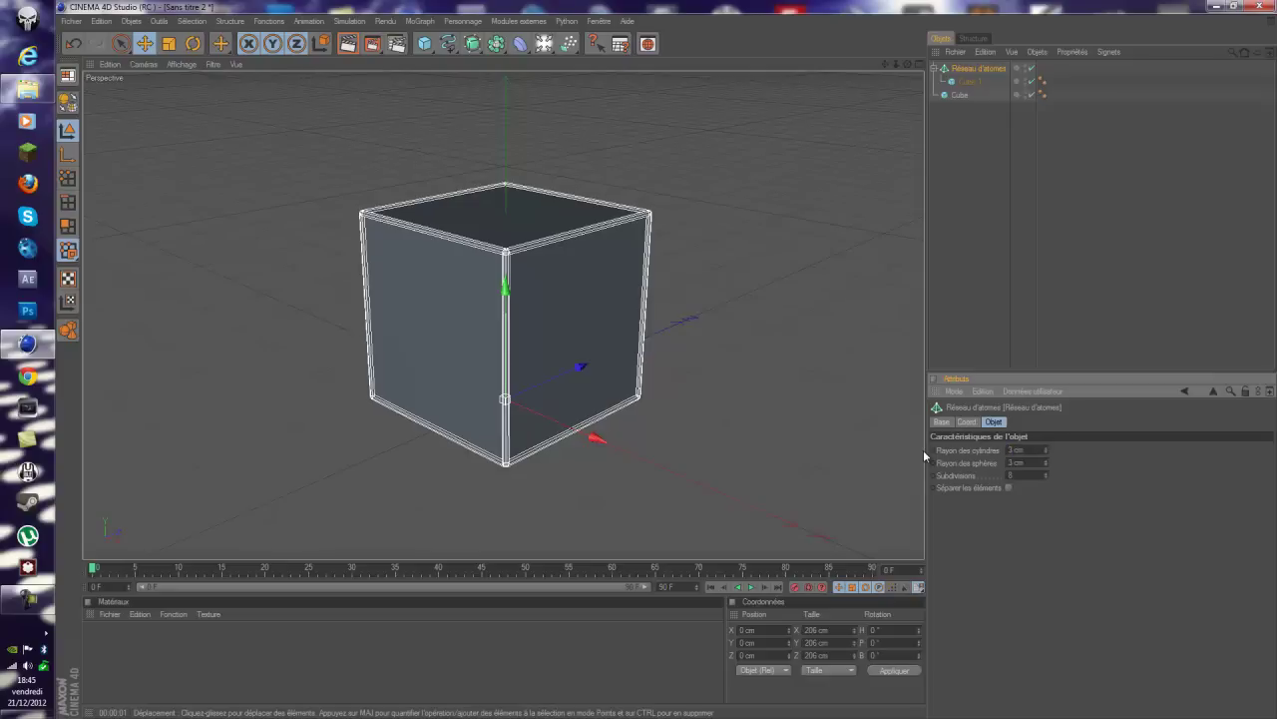
pyautogui.click(1128, 255)
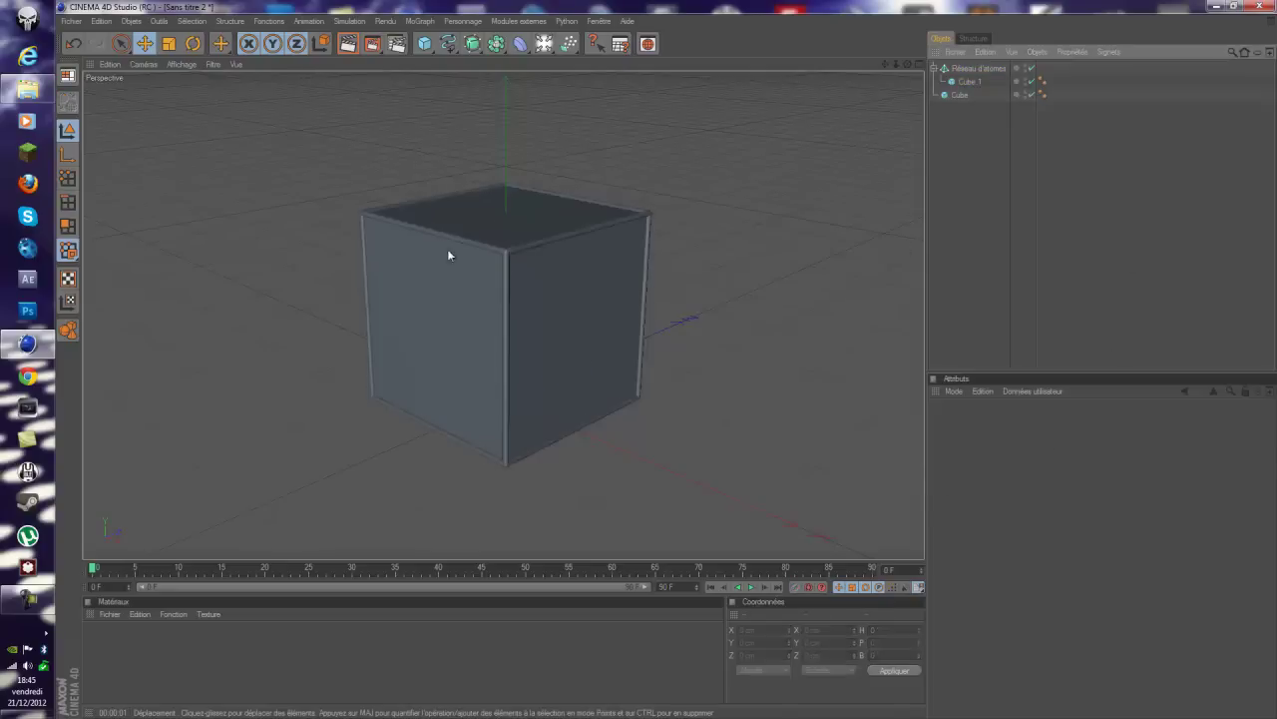
pyautogui.click(521, 240)
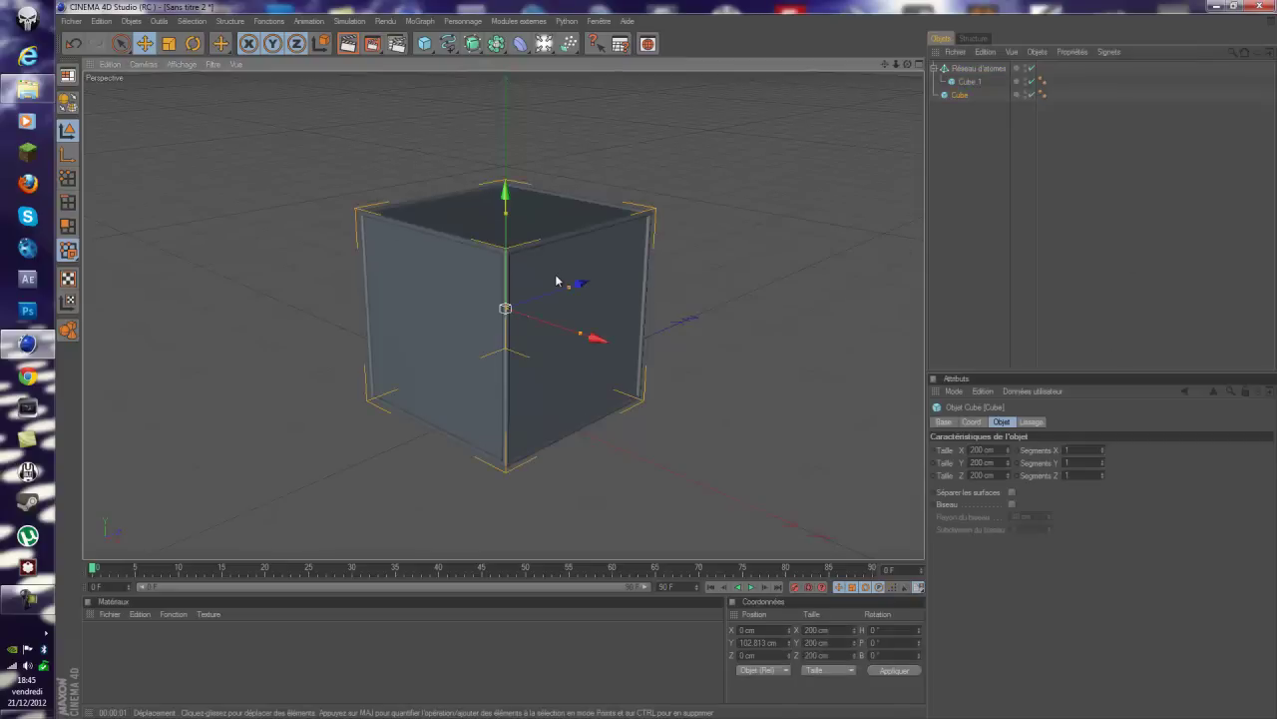
pyautogui.click(978, 68)
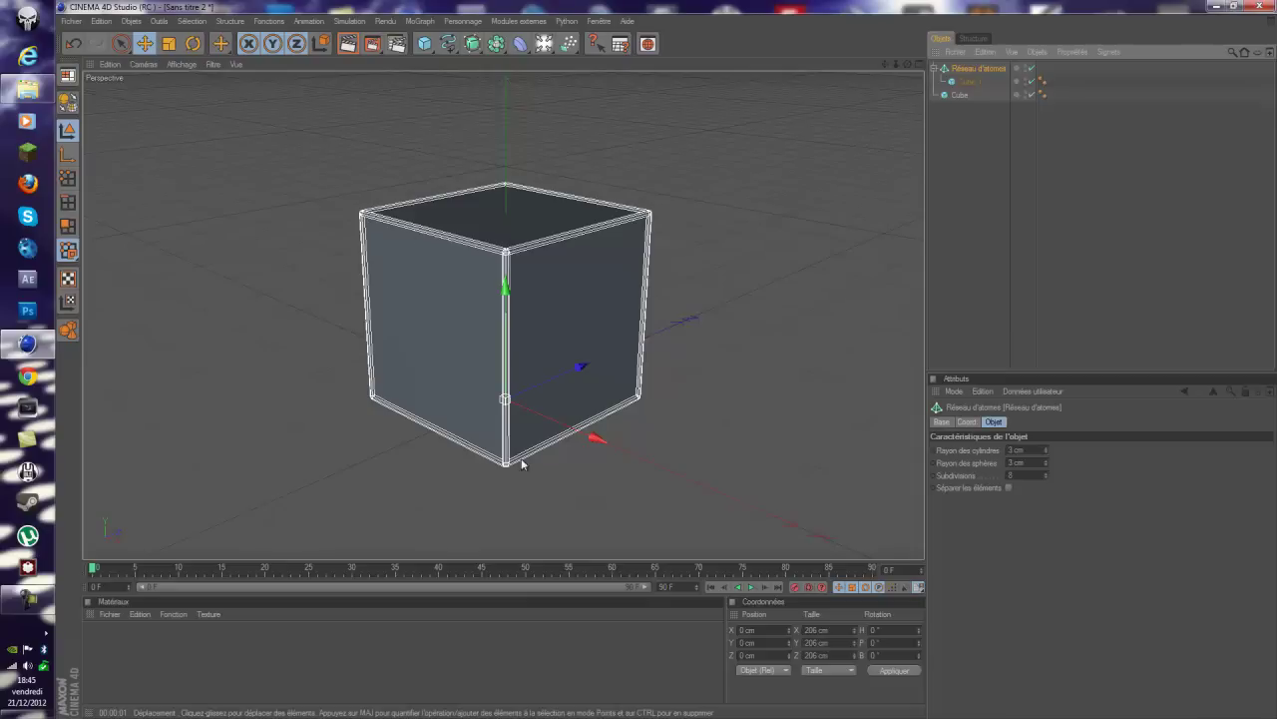
pyautogui.moveTo(1045, 476); pyautogui.dragTo(1044, 473)
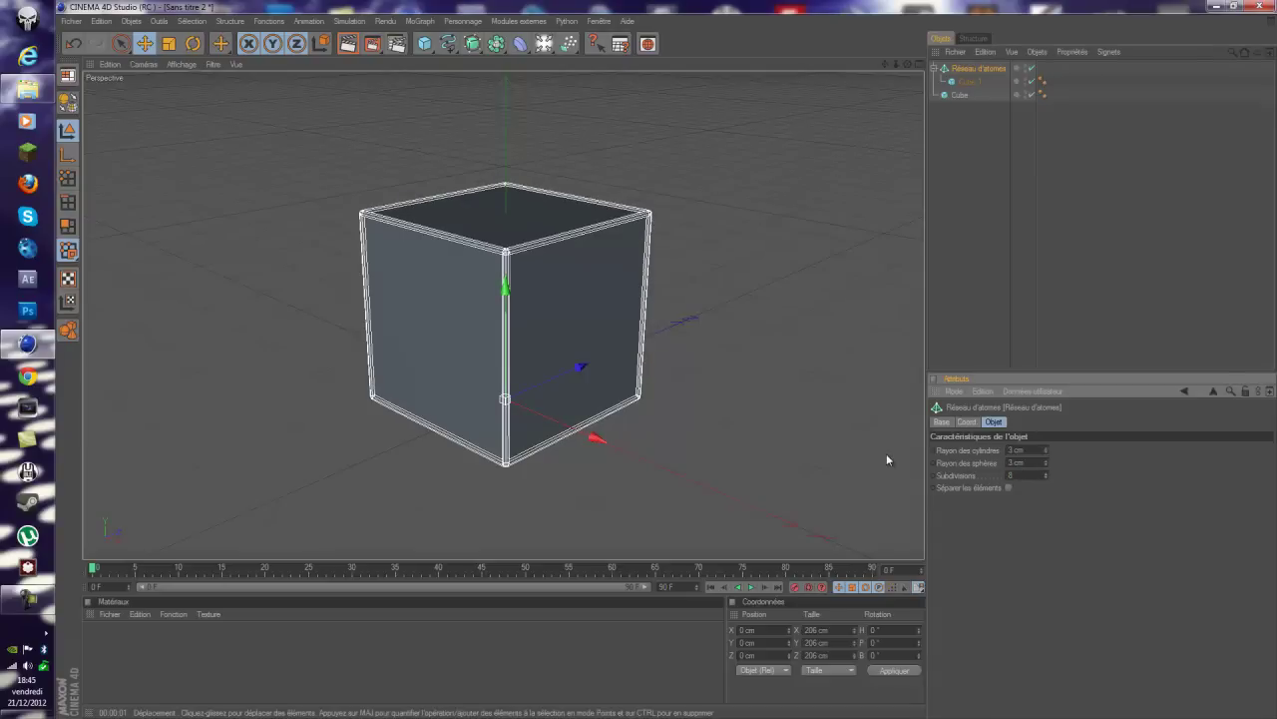
pyautogui.click(967, 421)
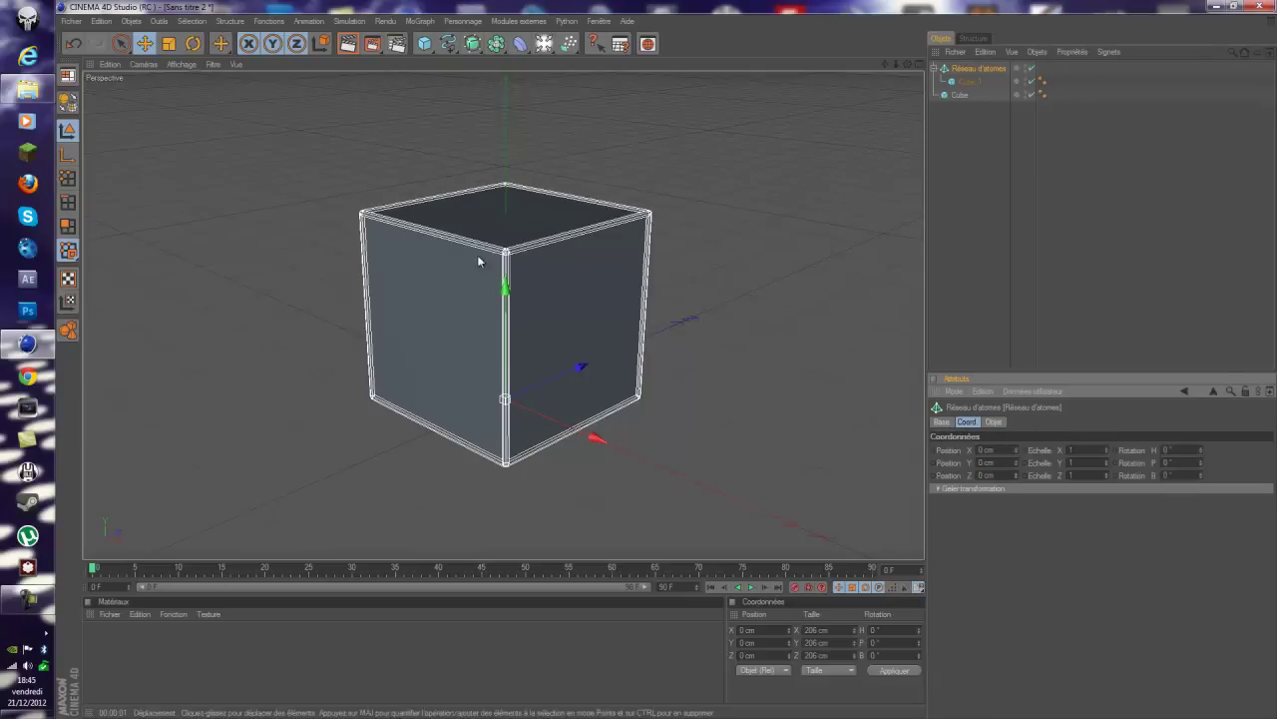
pyautogui.click(966, 226)
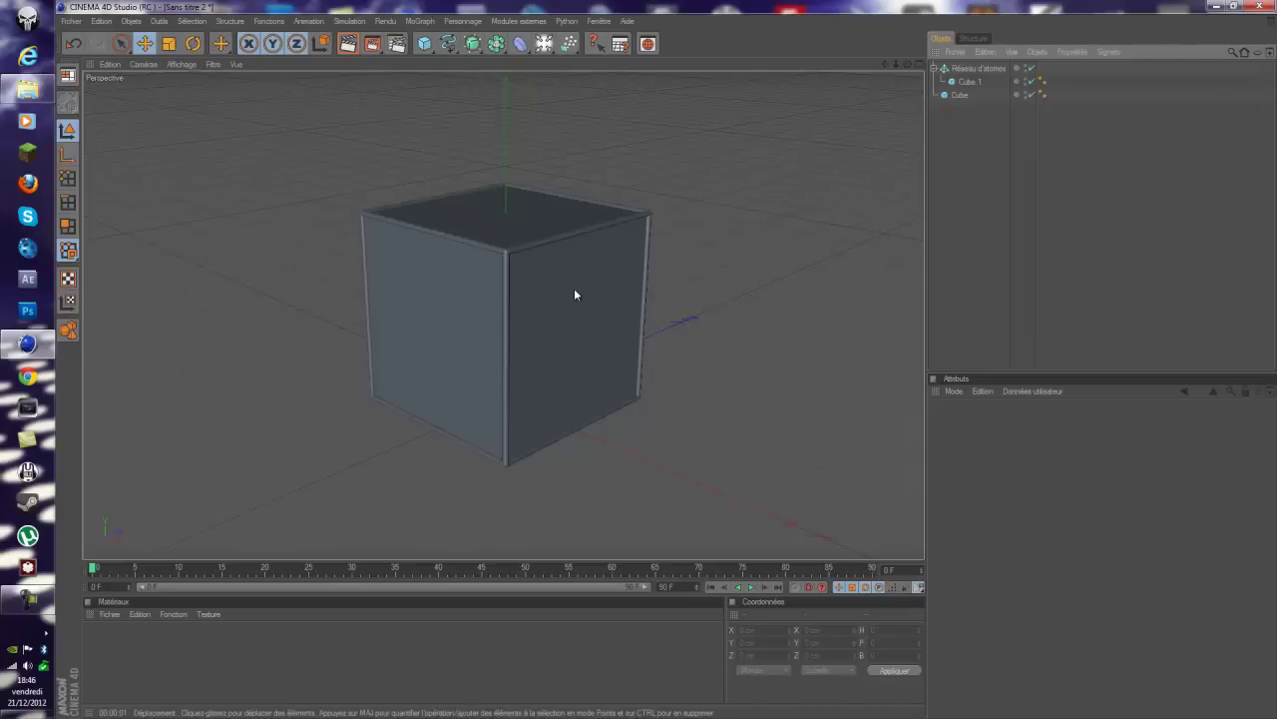
# Collapse the atom array's hierarchy and create two new materials
pyautogui.click(935, 68)
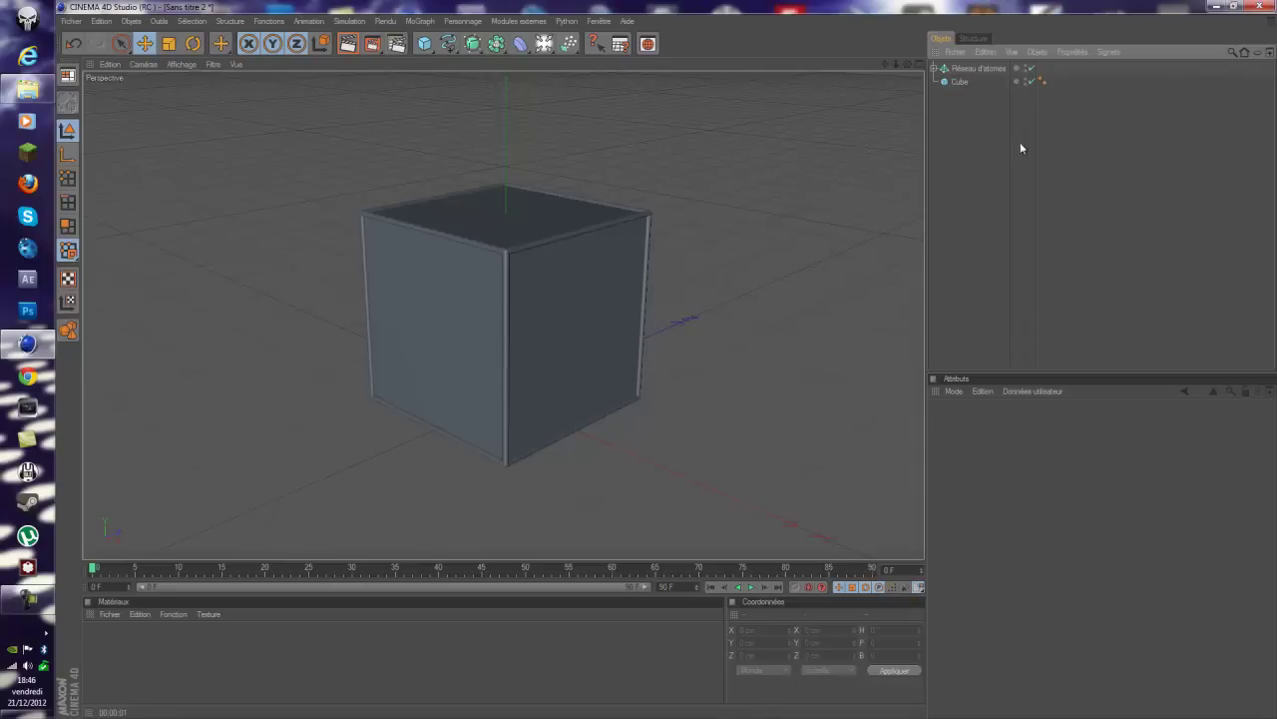
pyautogui.doubleClick(343, 655)
pyautogui.doubleClick(243, 667)
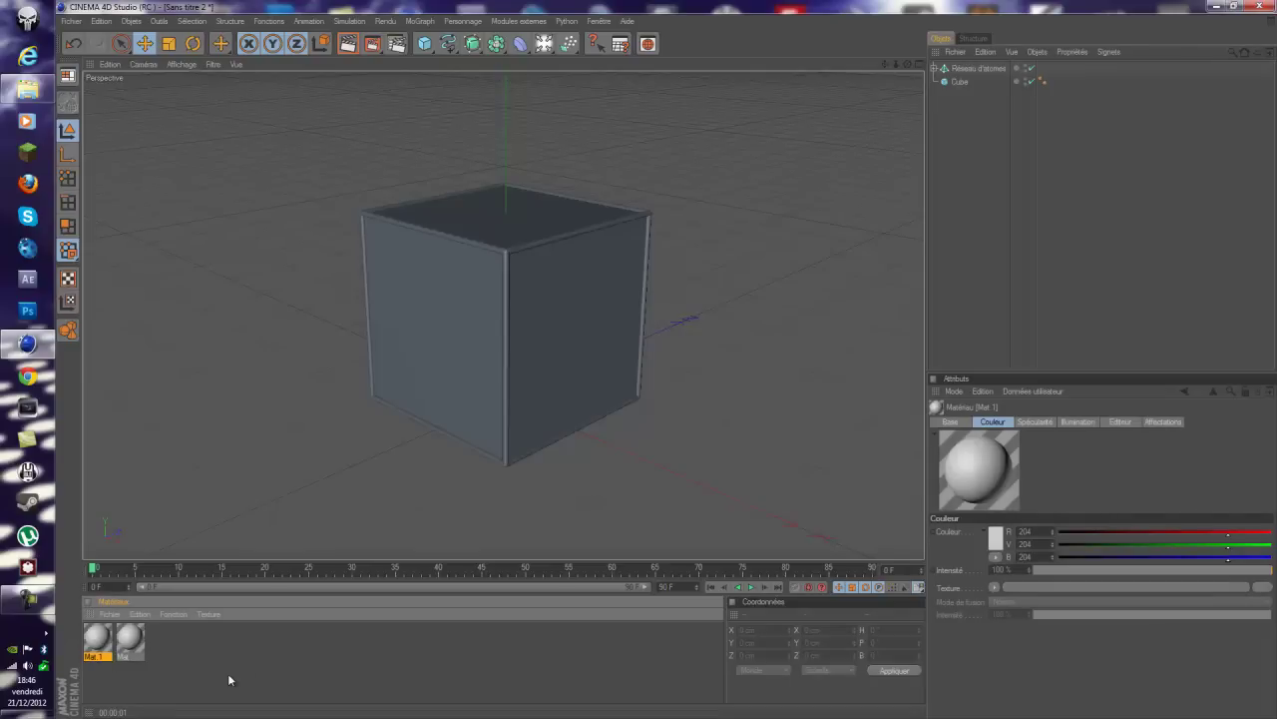
# Set the colour of the material "Mat" to black and enable its reflection channel
pyautogui.doubleClick(131, 640)
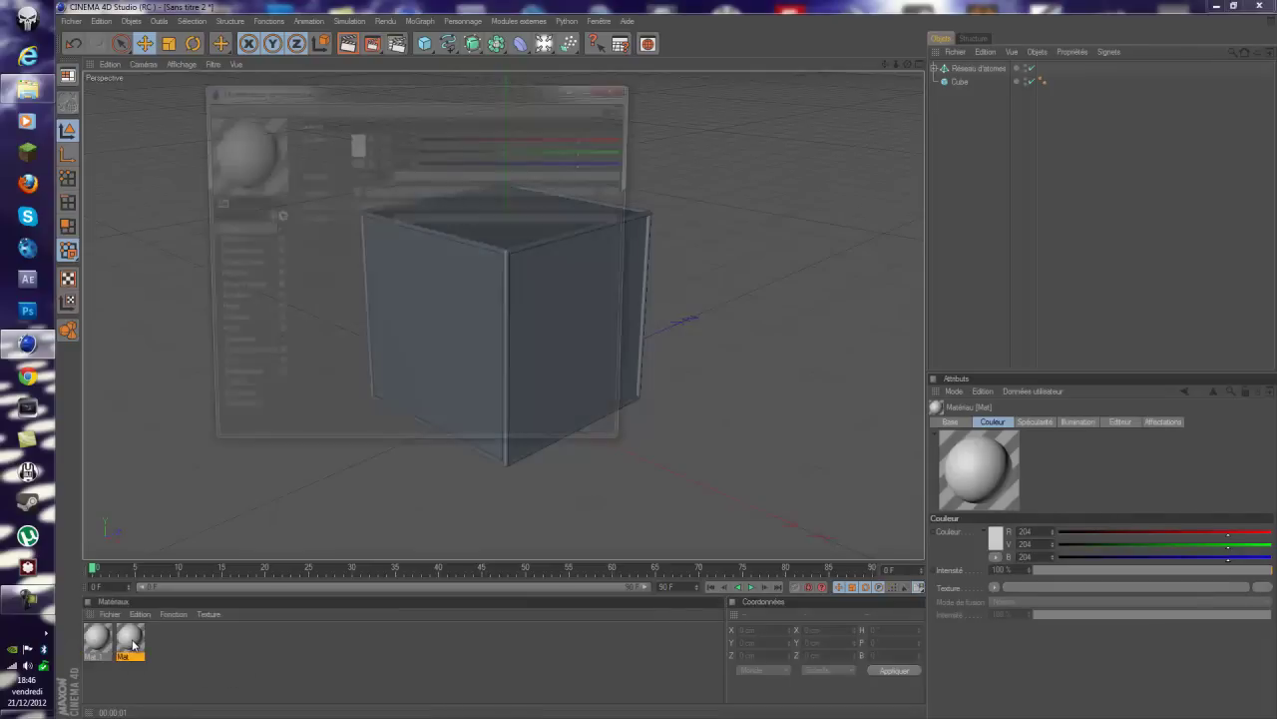
pyautogui.click(356, 142)
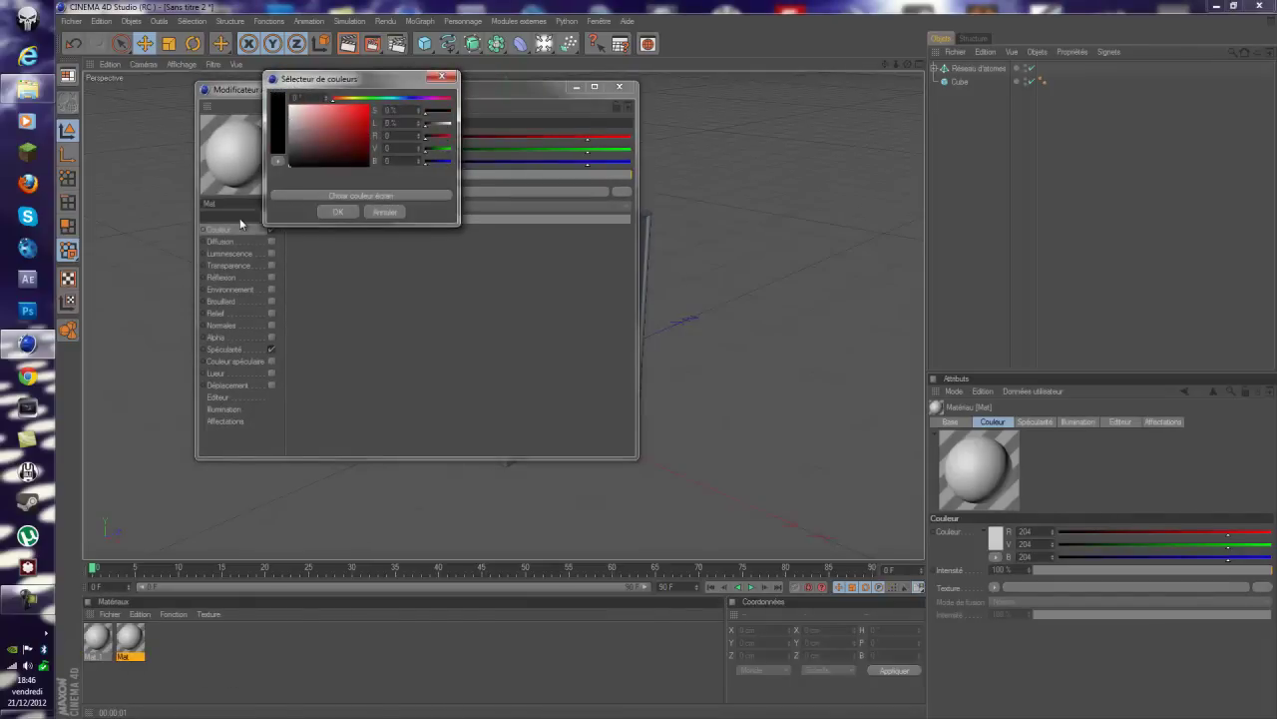
pyautogui.click(339, 213)
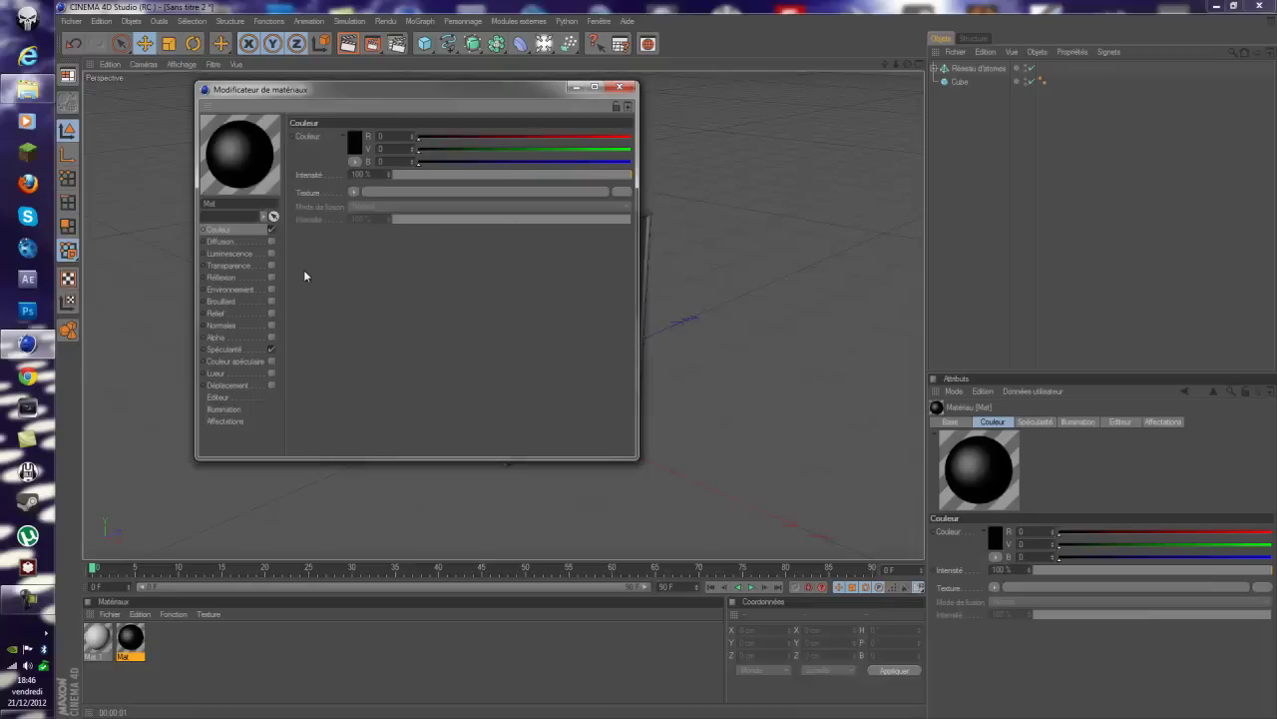
pyautogui.click(272, 277)
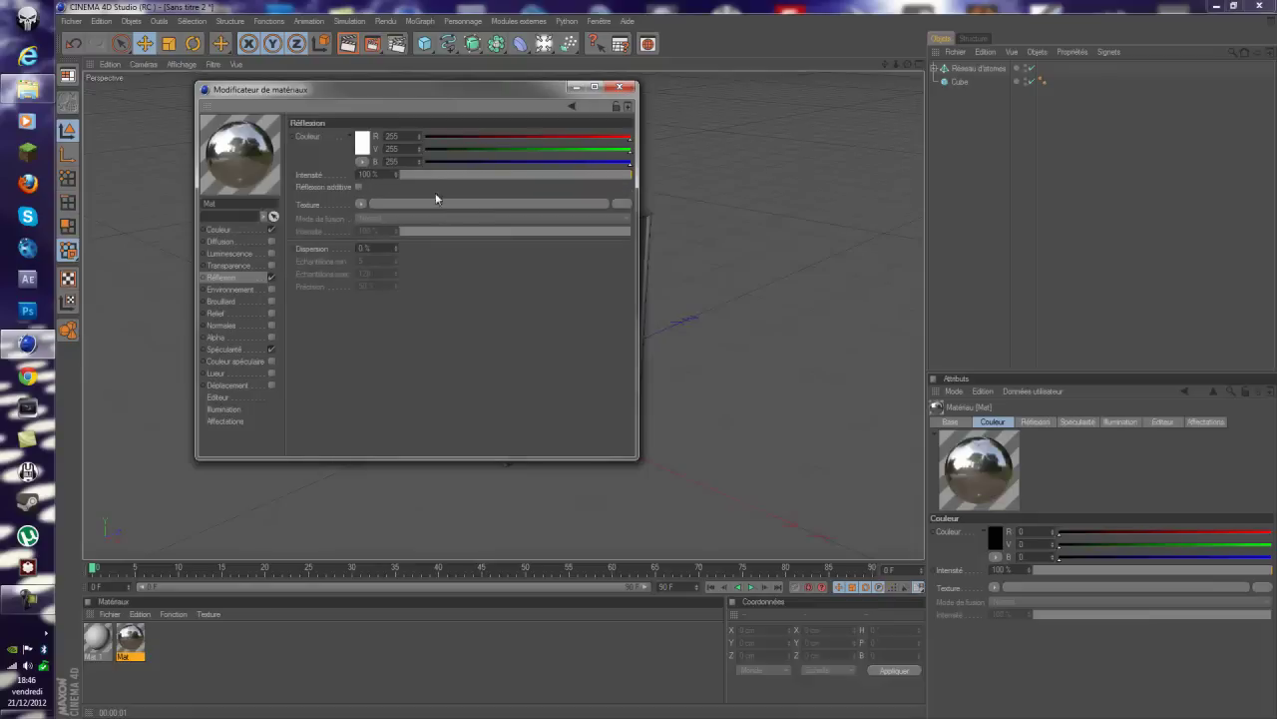
# Set the reflection intensity of "Mat" to 10% and add a Fresnel texture with its intensity at 50%
pyautogui.moveTo(421, 176); pyautogui.dragTo(424, 176)
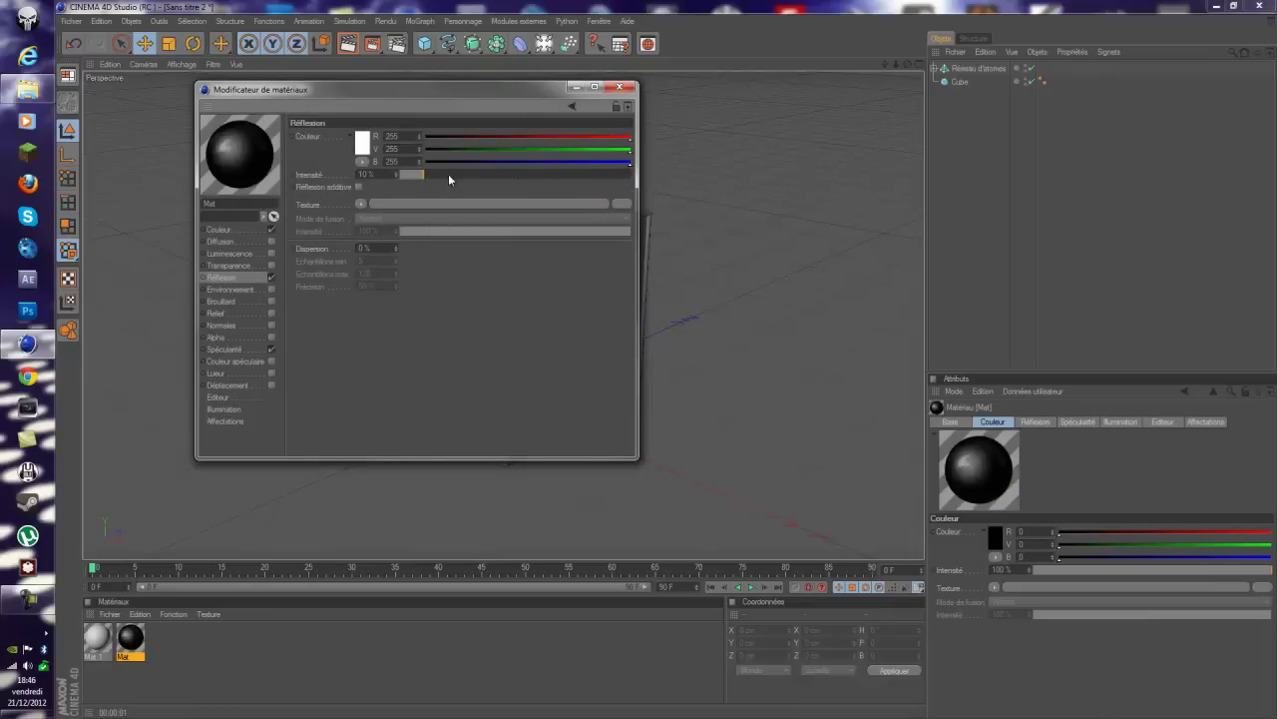
pyautogui.click(361, 205)
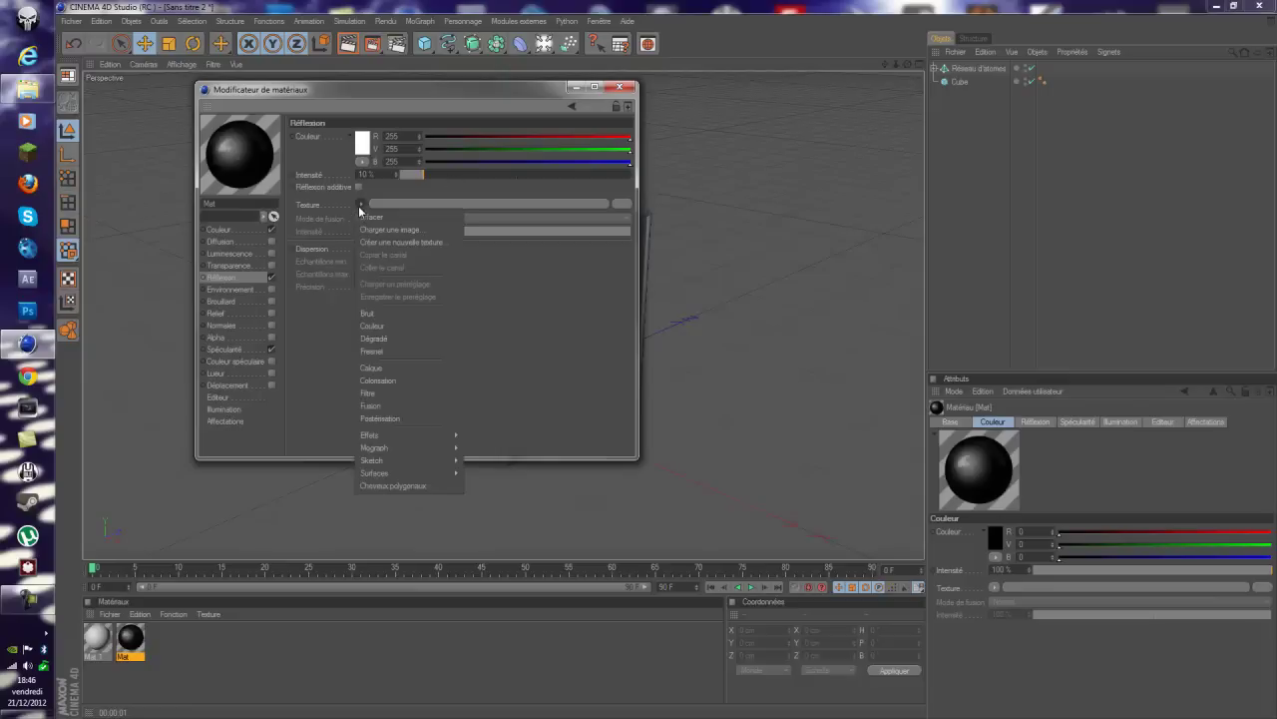
pyautogui.click(371, 351)
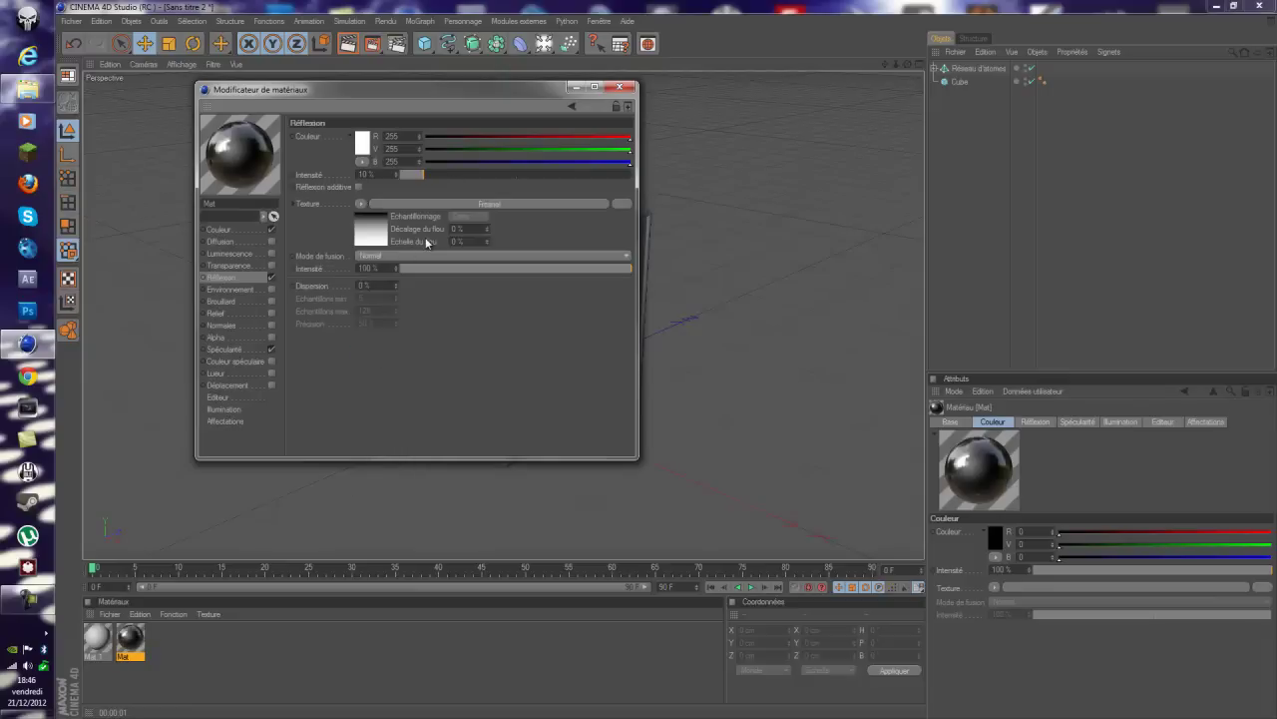
pyautogui.moveTo(599, 269); pyautogui.dragTo(581, 269)
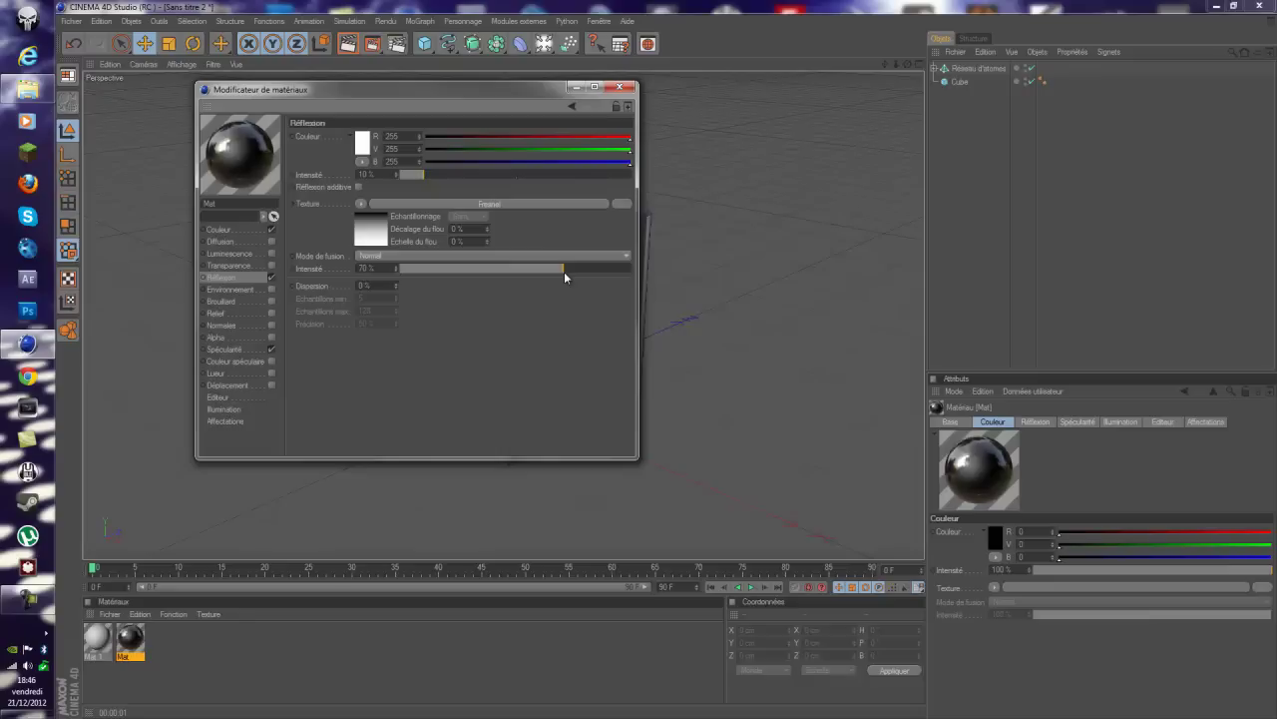
pyautogui.click(560, 271)
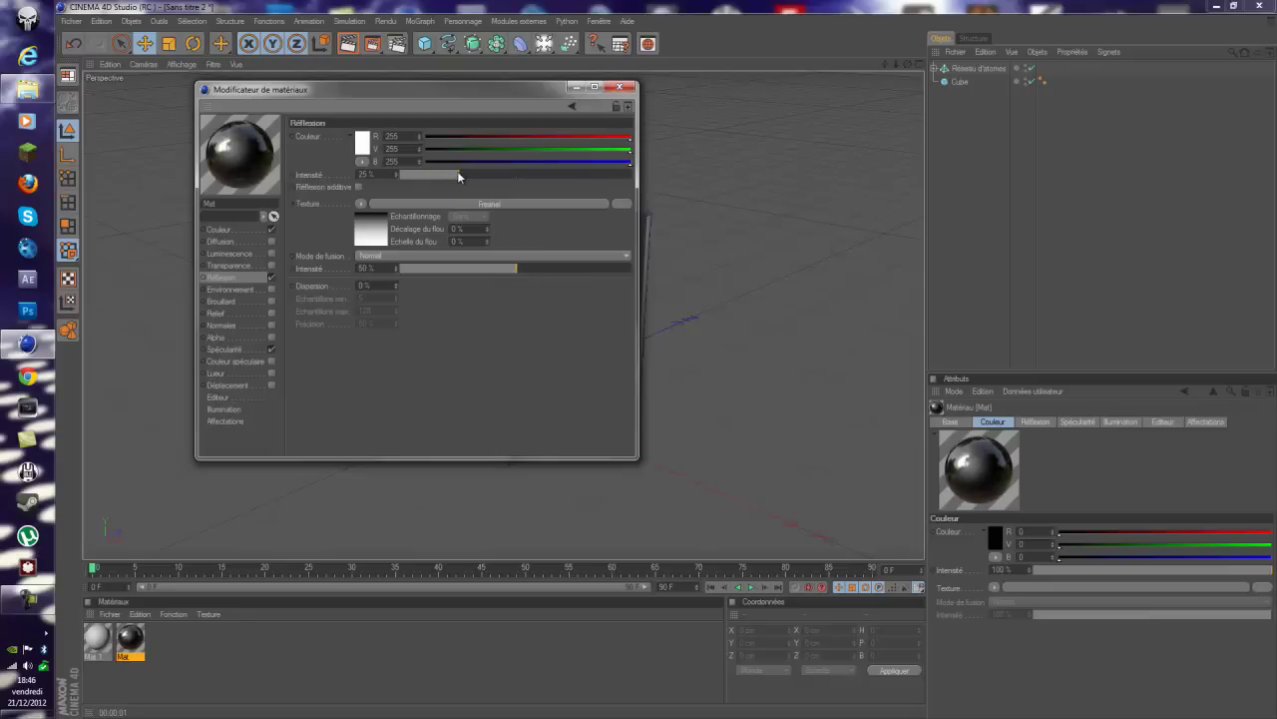
pyautogui.moveTo(457, 175); pyautogui.dragTo(423, 174)
# Set the Fresnel's rendering to "Avant uniquement" and apply the material "Mat" to the cube
pyautogui.click(369, 239)
pyautogui.click(364, 243)
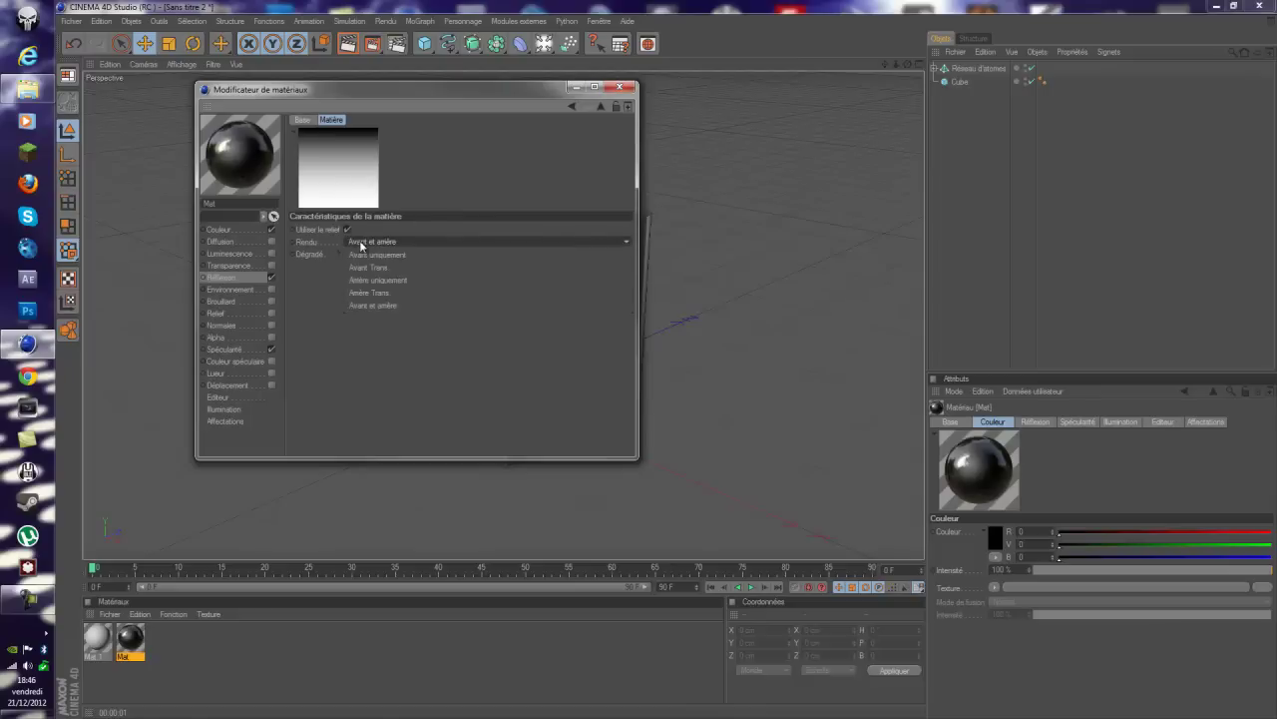
pyautogui.click(377, 278)
pyautogui.click(376, 241)
pyautogui.click(374, 253)
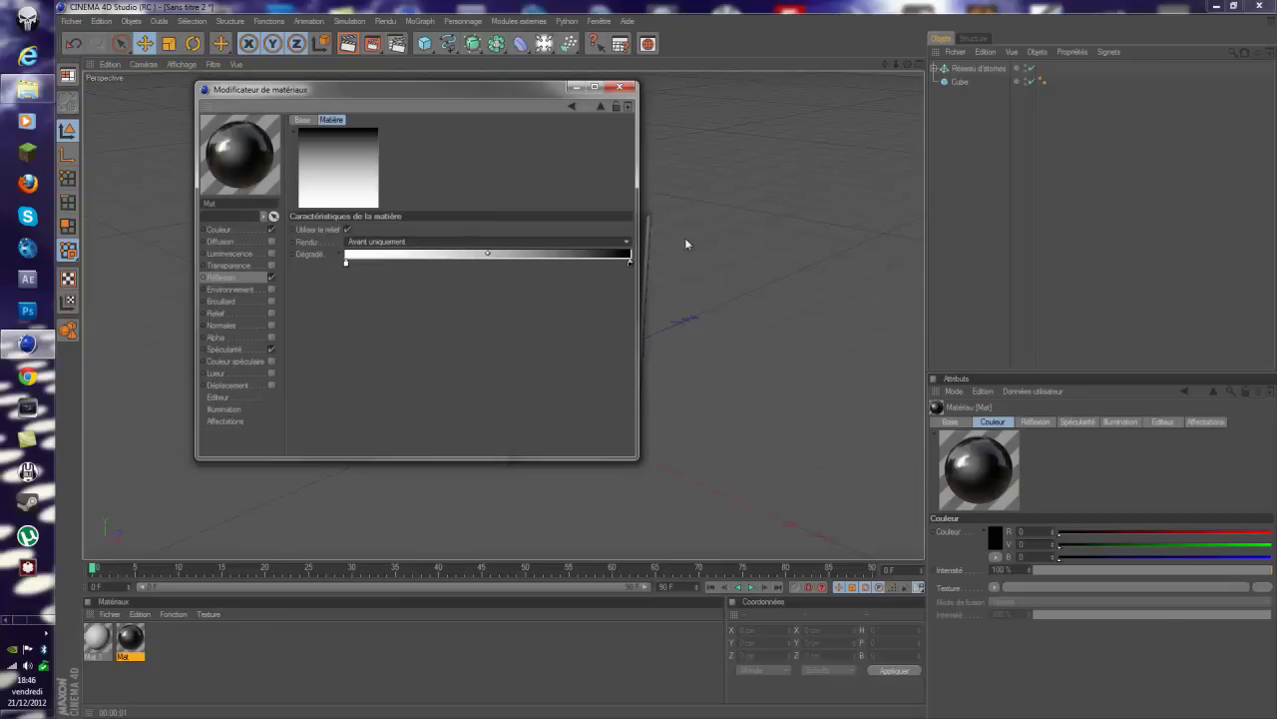
pyautogui.click(199, 666)
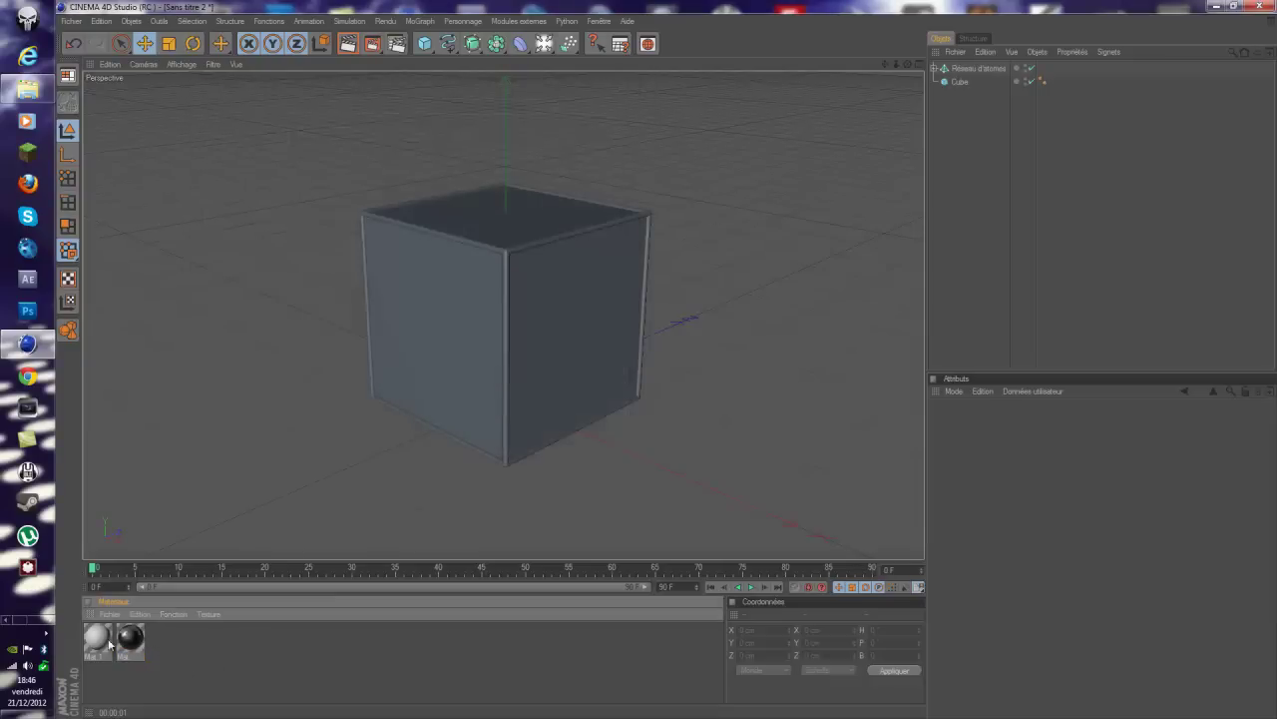
pyautogui.moveTo(135, 639); pyautogui.dragTo(427, 326)
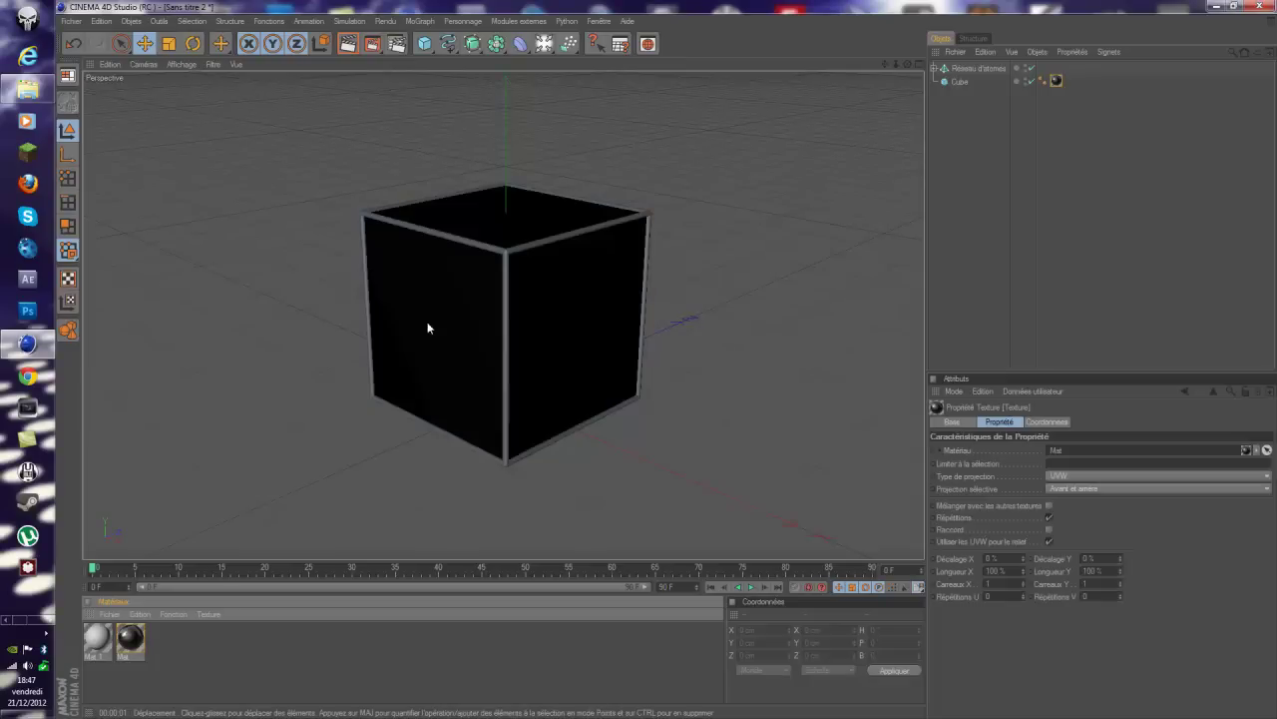
# Open the material "Mat 1" for editing and show its colour channel settings
pyautogui.click(98, 641)
pyautogui.doubleClick(102, 645)
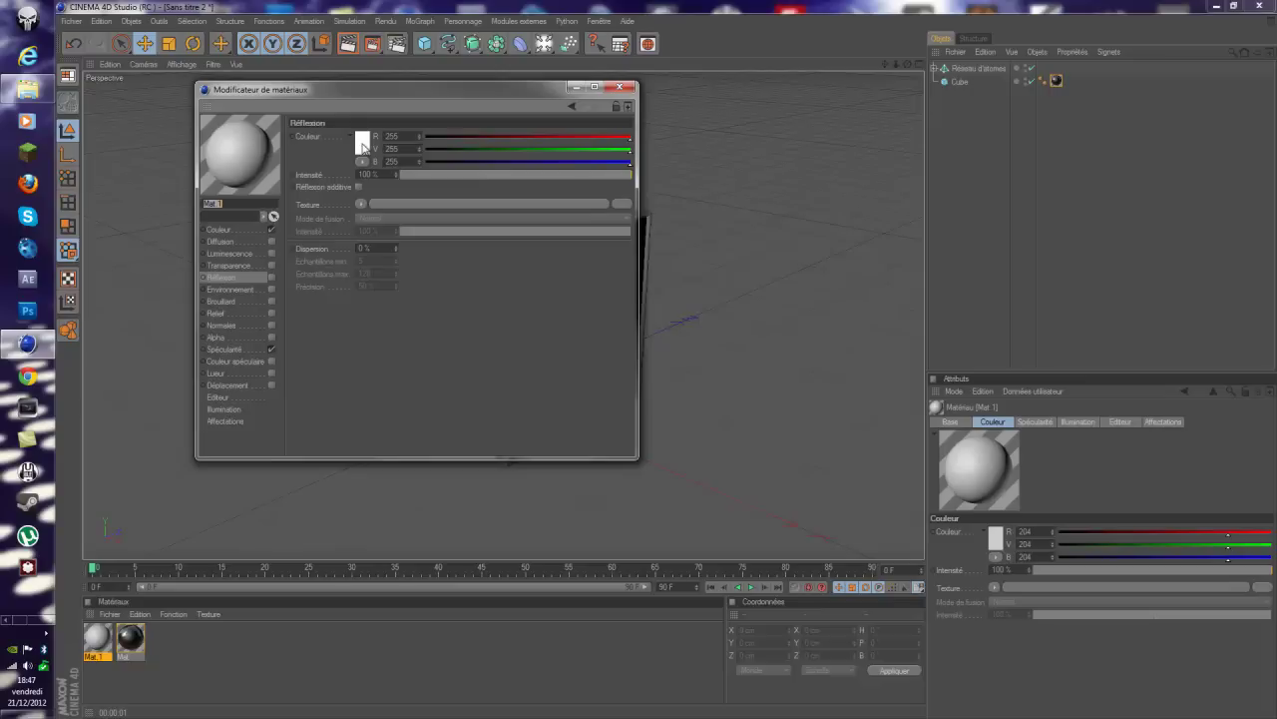
pyautogui.click(244, 232)
pyautogui.click(357, 141)
pyautogui.moveTo(373, 87); pyautogui.dragTo(392, 95)
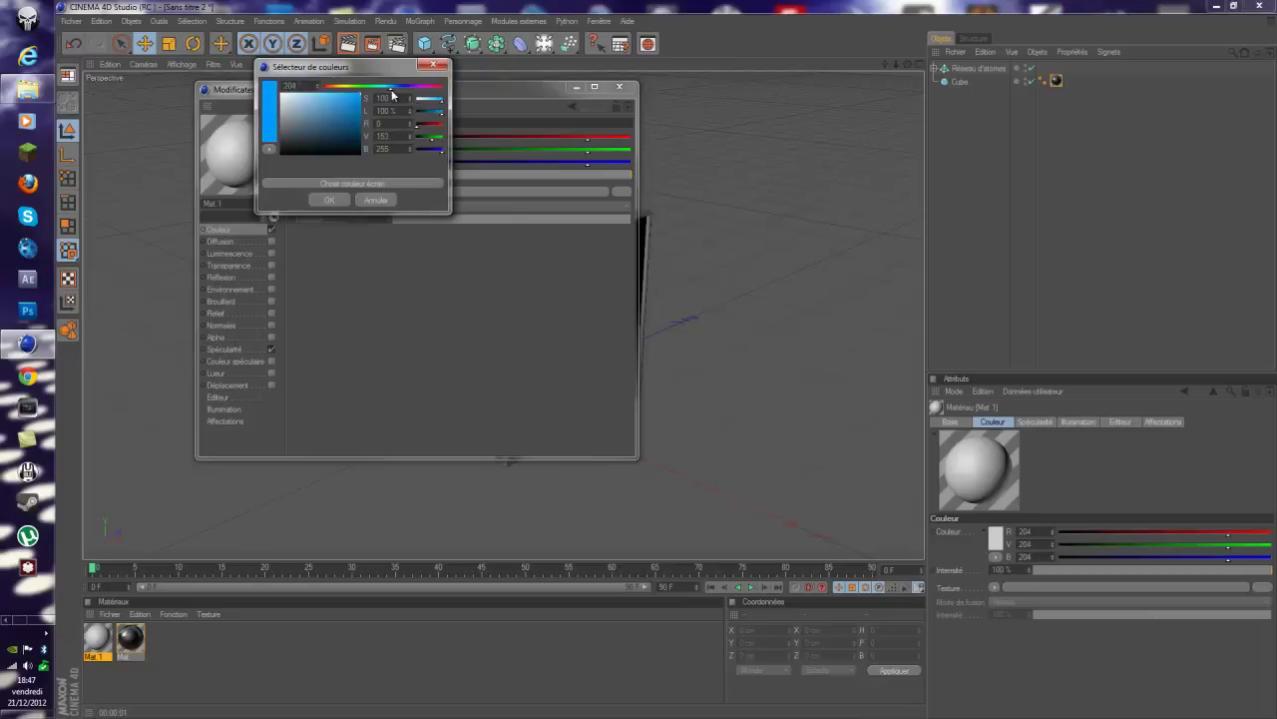
pyautogui.click(376, 200)
# Disable the colour channel of "Mat 1" and enable its luminescence channel
pyautogui.click(270, 230)
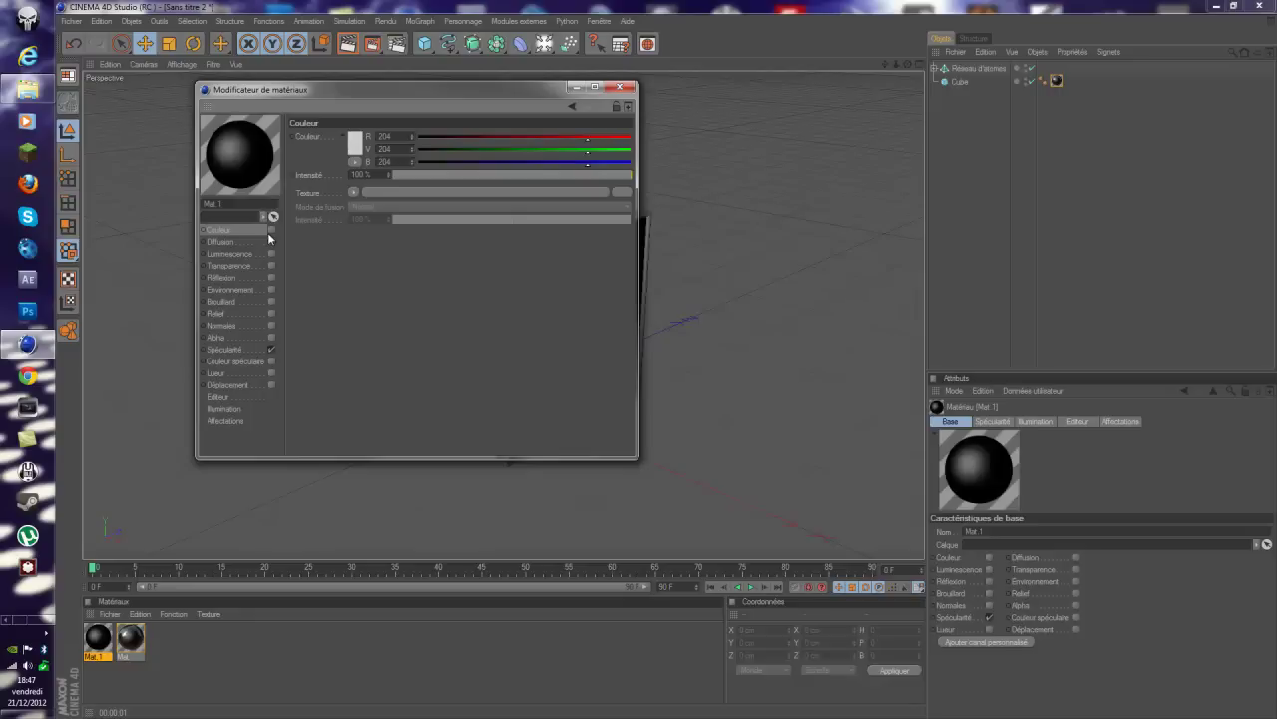
pyautogui.click(239, 255)
pyautogui.click(270, 254)
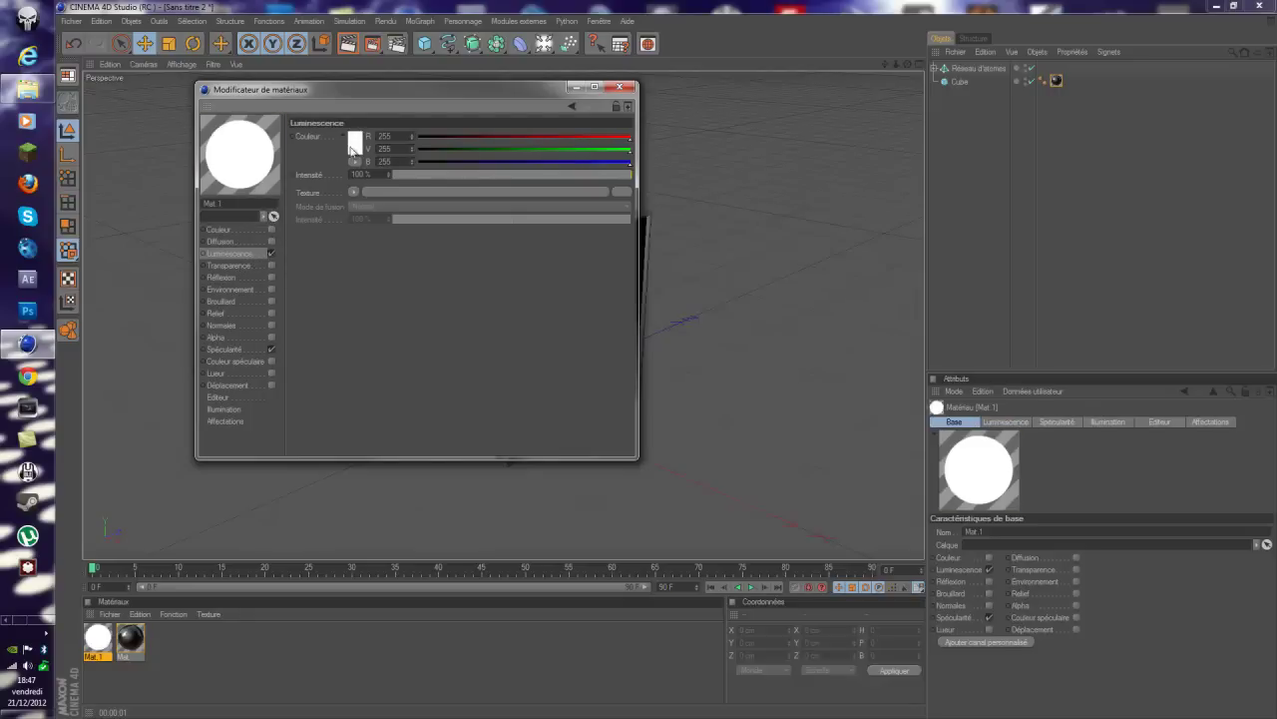
# Set the luminescence colour of "Mat 1" to pink with RGB 255, 0, 136
pyautogui.click(356, 146)
pyautogui.moveTo(409, 91); pyautogui.dragTo(446, 100)
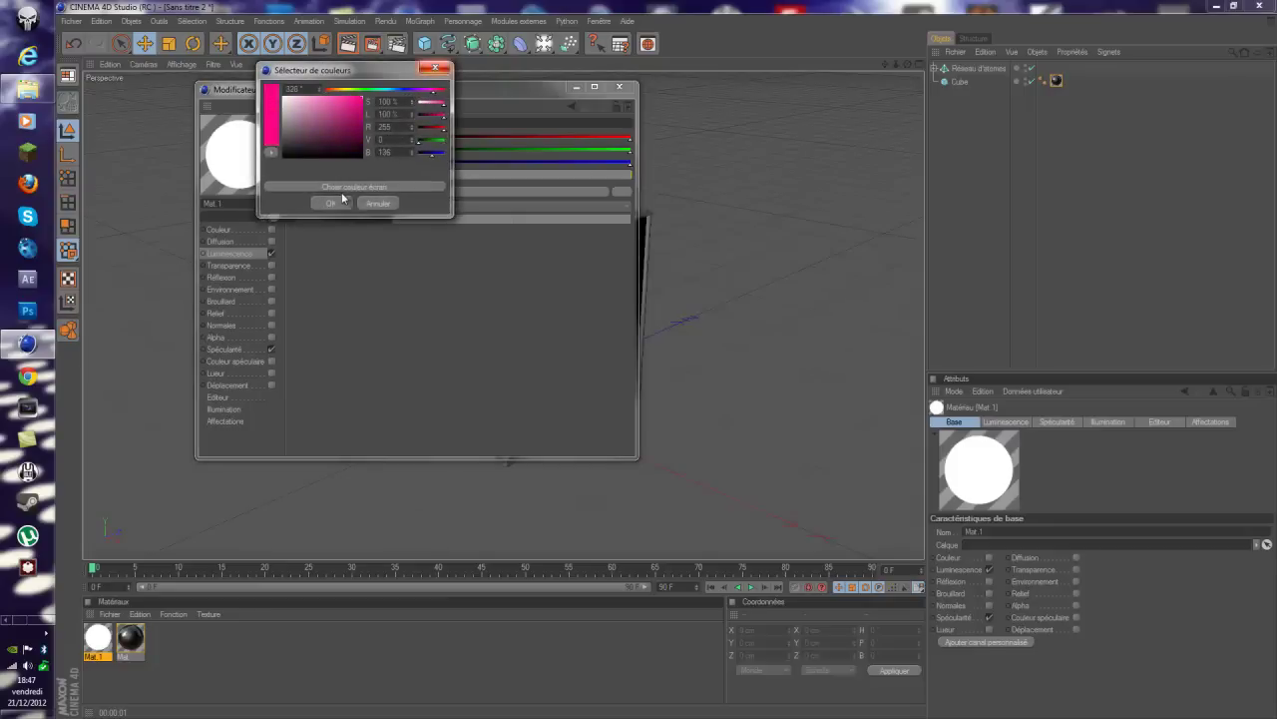
pyautogui.click(331, 203)
# Set the luminescence of "Mat 1" to bright green, RGB 0, 255, 55, with an intensity of 200%
pyautogui.click(356, 146)
pyautogui.click(365, 90)
pyautogui.moveTo(357, 106)
pyautogui.mouseDown()
pyautogui.moveTo(367, 118)
pyautogui.moveTo(377, 96)
pyautogui.mouseUp()
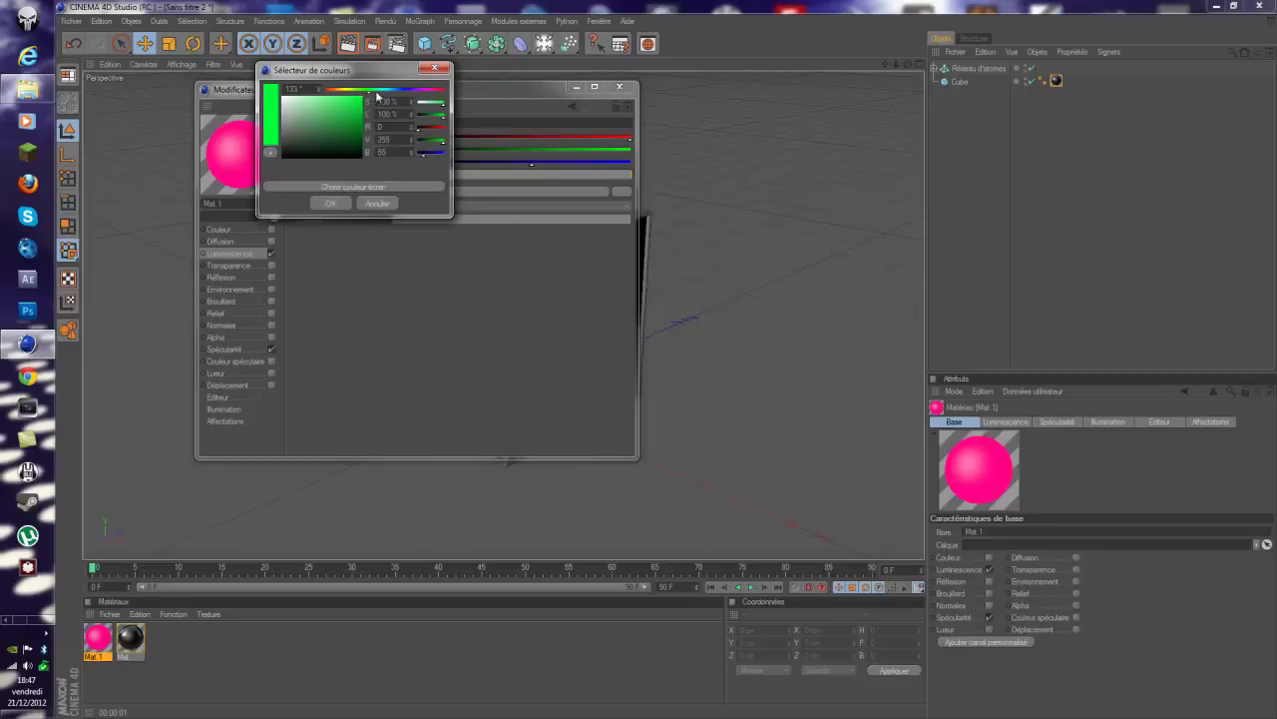
pyautogui.click(330, 203)
pyautogui.moveTo(365, 174); pyautogui.dragTo(325, 175)
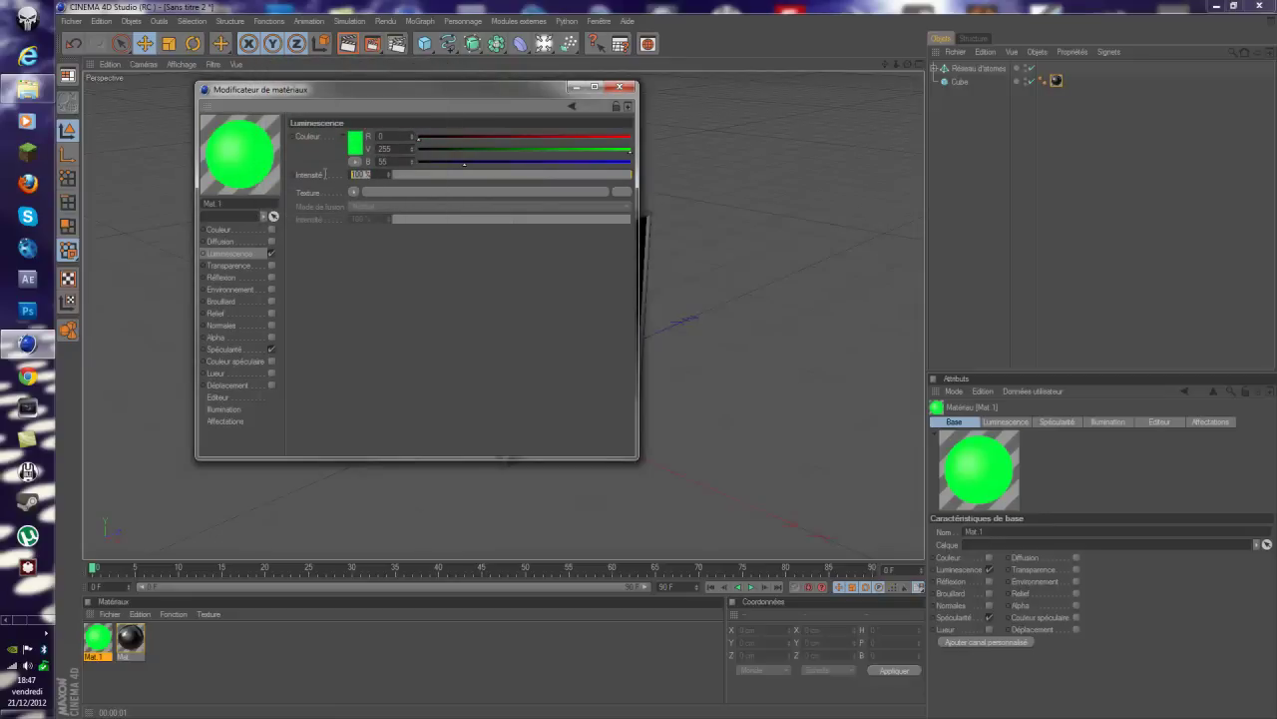
pyautogui.write('200')
pyautogui.press('Return')
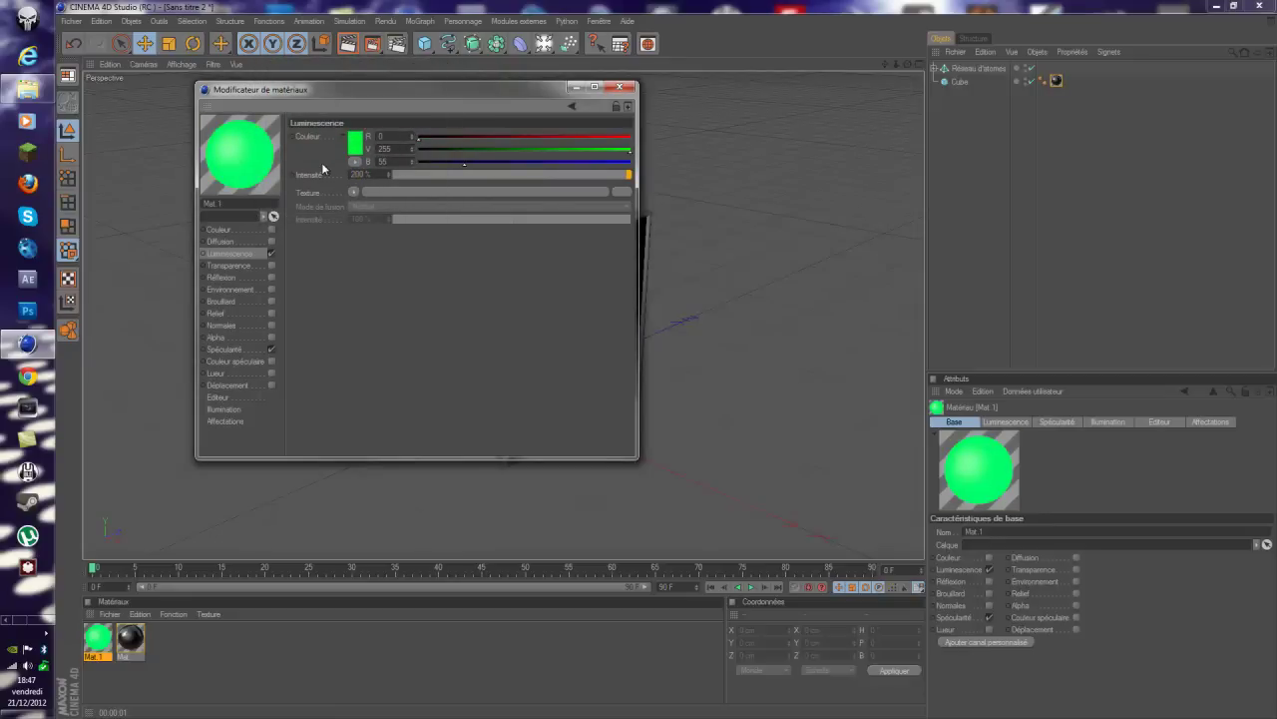
# Apply the material "Mat 1" to the atom array and render the perspective view
pyautogui.click(270, 349)
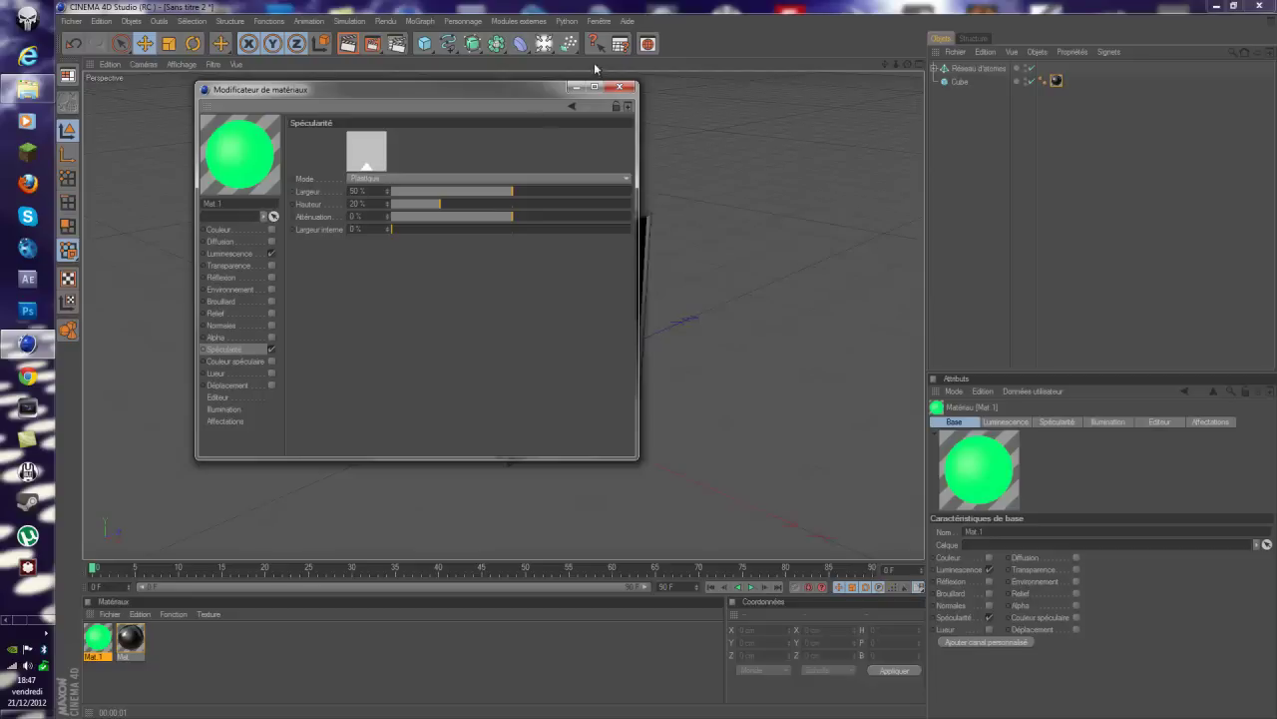
pyautogui.click(620, 87)
pyautogui.moveTo(105, 645); pyautogui.dragTo(987, 69)
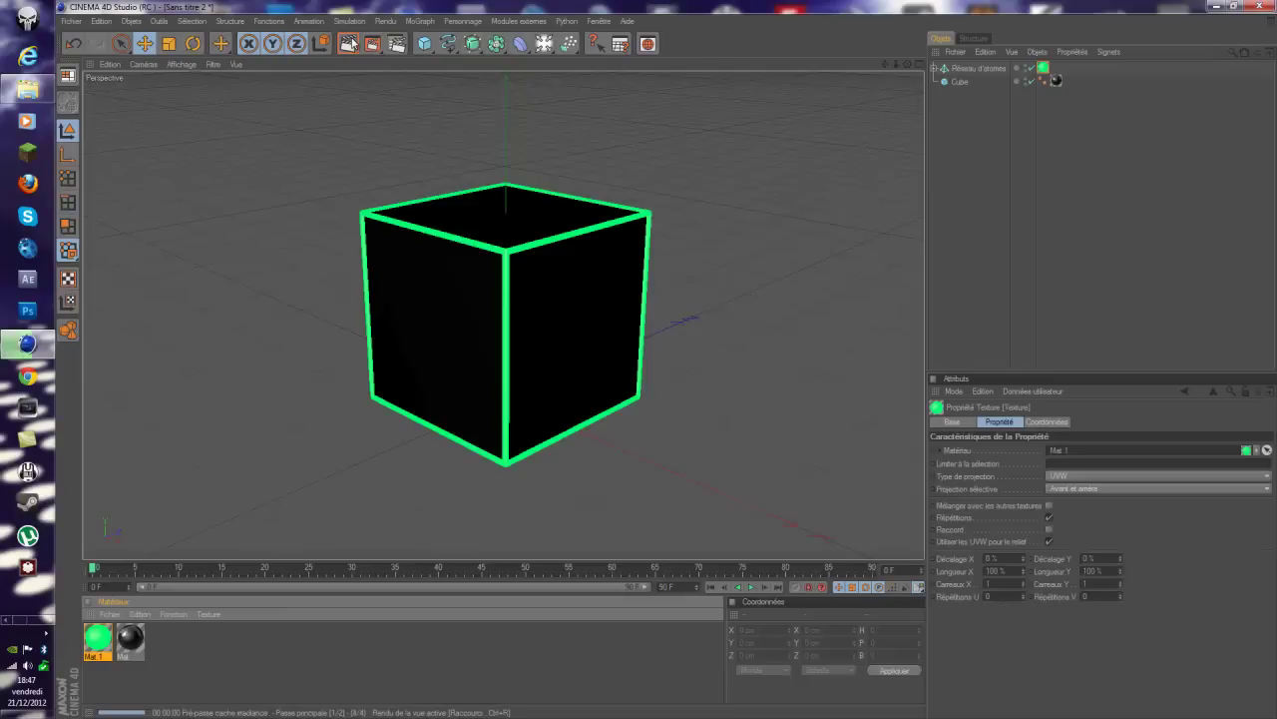
pyautogui.click(351, 45)
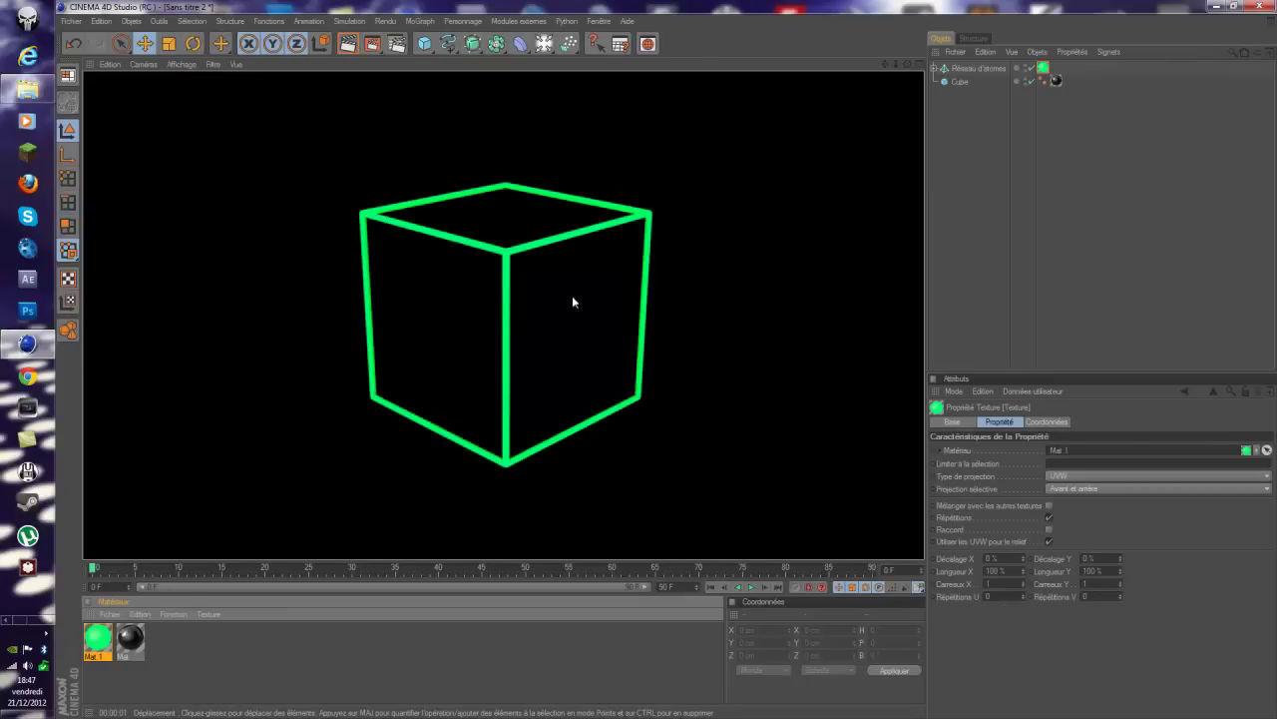
# Add a floor object, lower it to about Y -3.3 cm, and render the perspective view
pyautogui.click(545, 45)
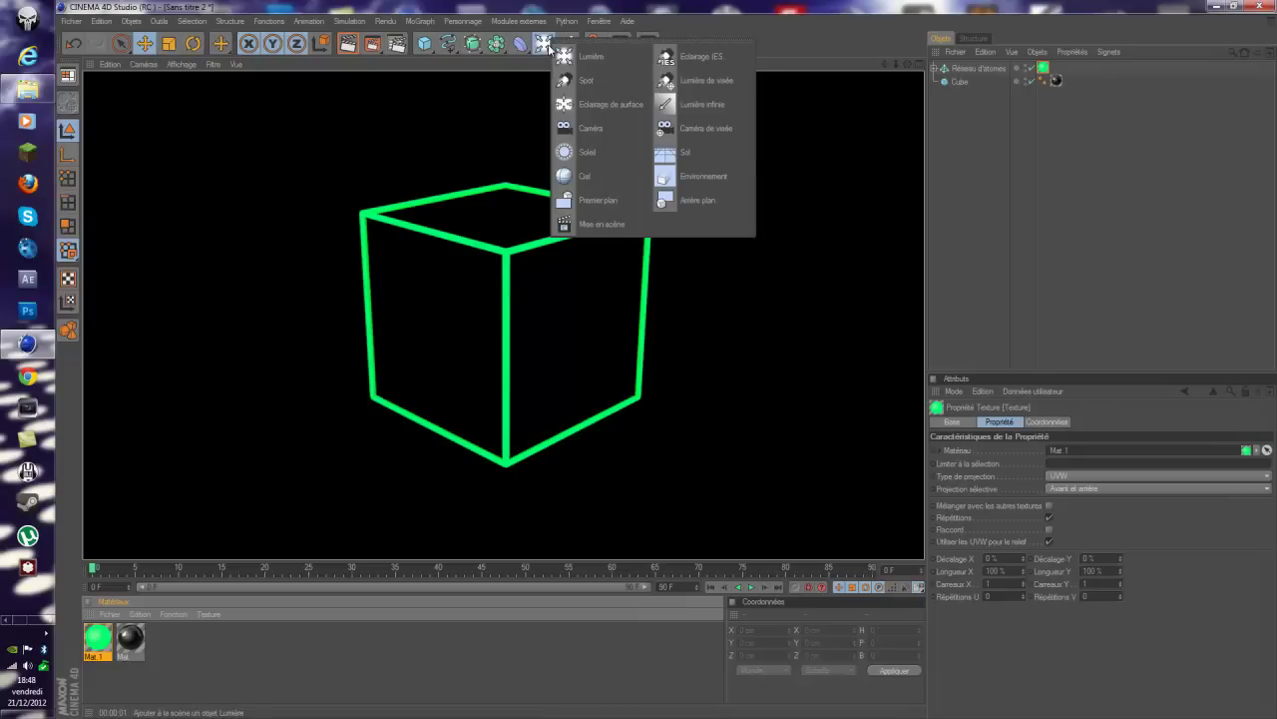
pyautogui.click(721, 158)
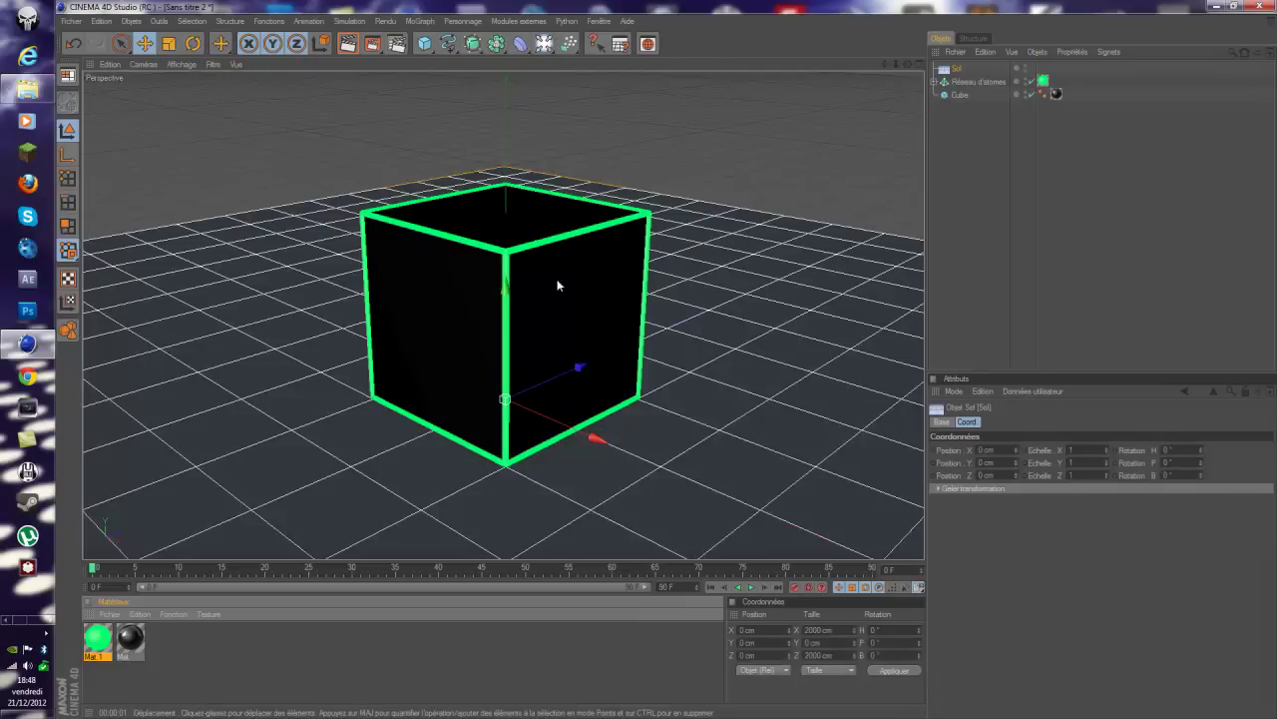
pyautogui.moveTo(506, 288); pyautogui.dragTo(668, 365)
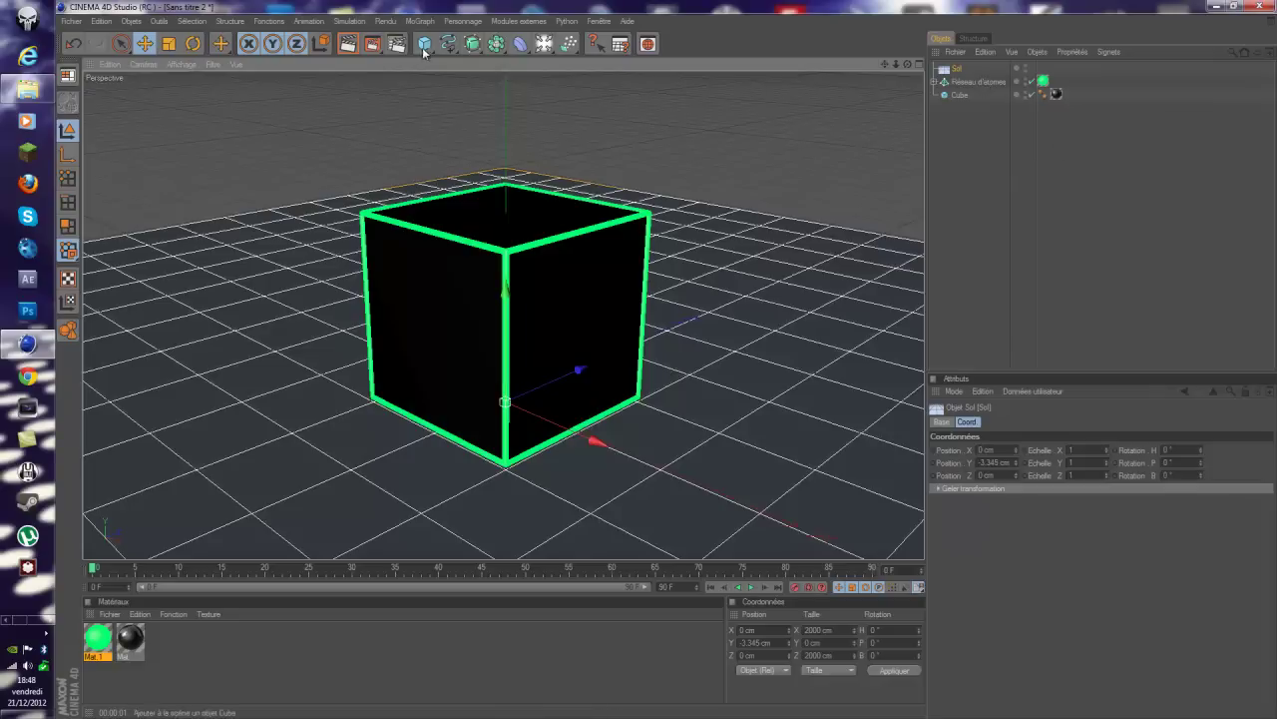
pyautogui.click(347, 46)
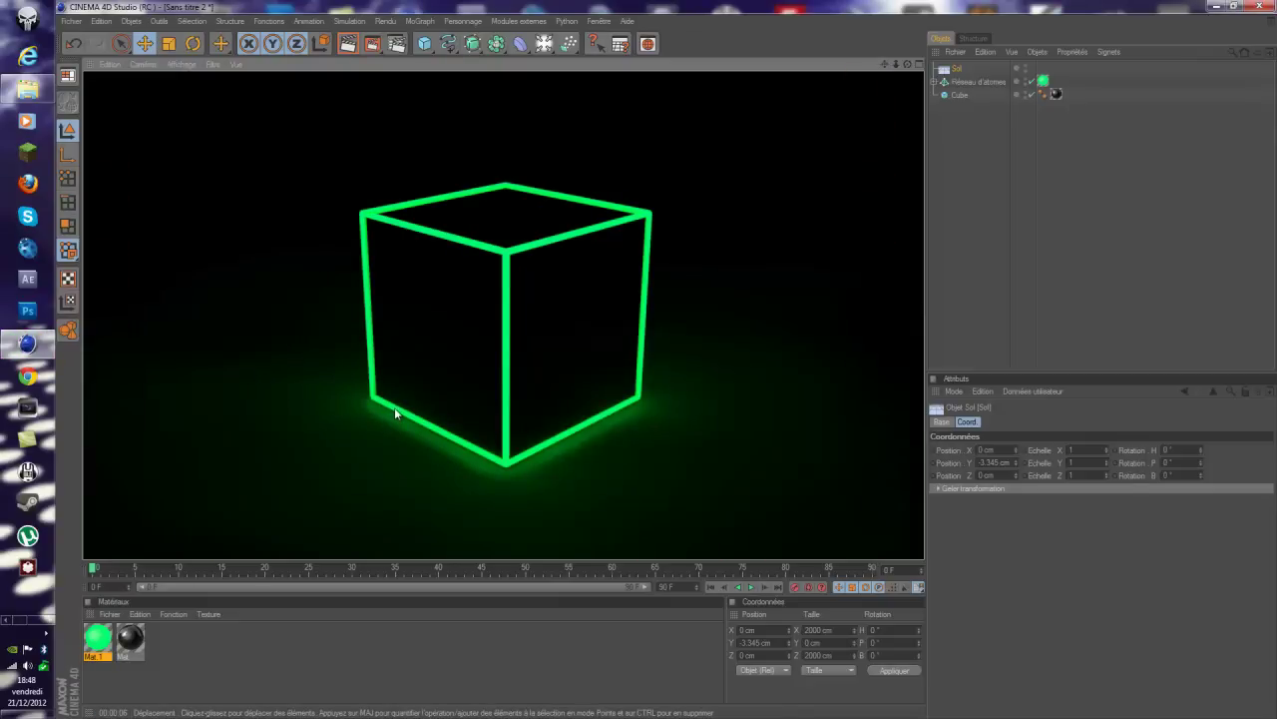
# Darken the luminescence colour of "Mat 1" to RGB 0, 148, 32 and render the perspective view again
pyautogui.doubleClick(98, 636)
pyautogui.click(234, 255)
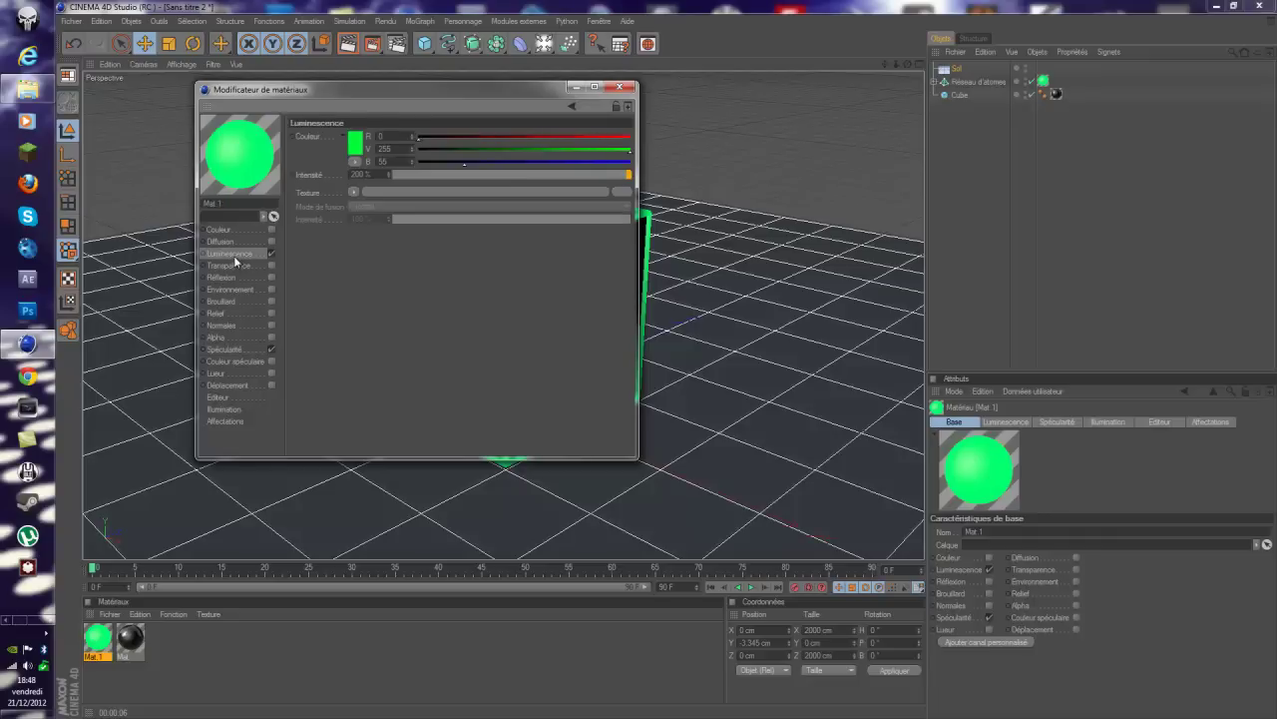
pyautogui.click(354, 143)
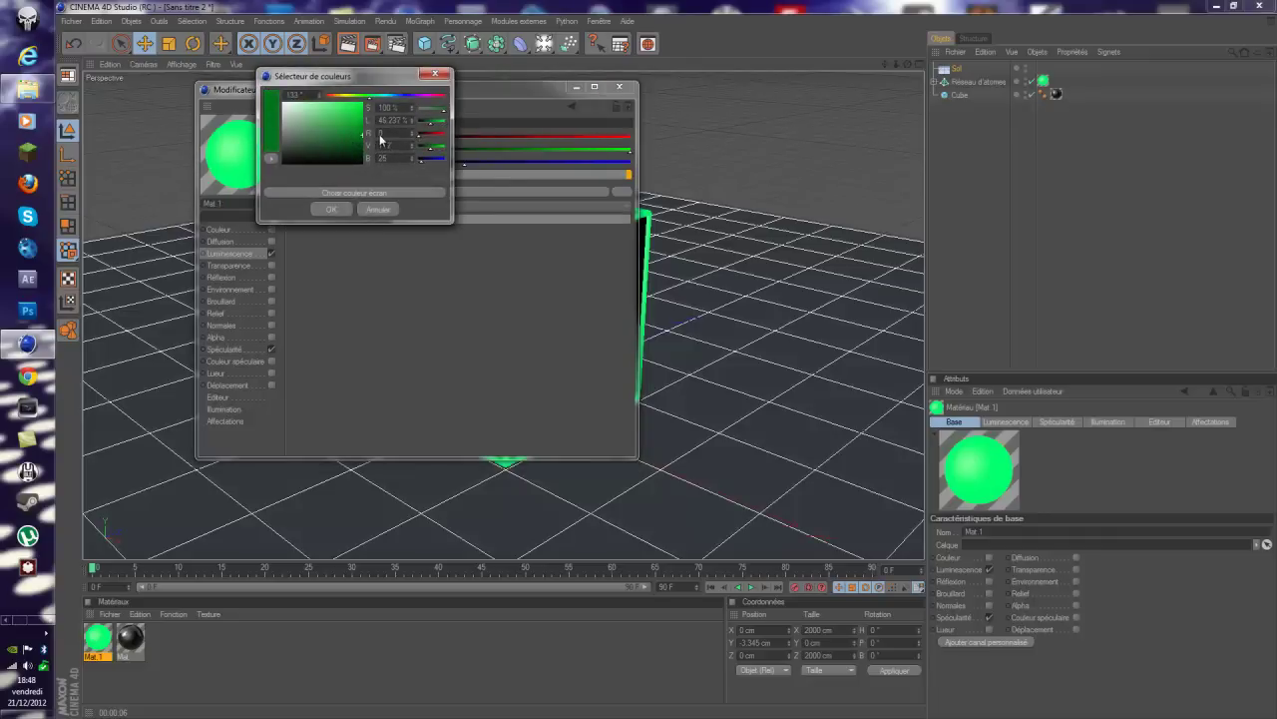
pyautogui.click(332, 208)
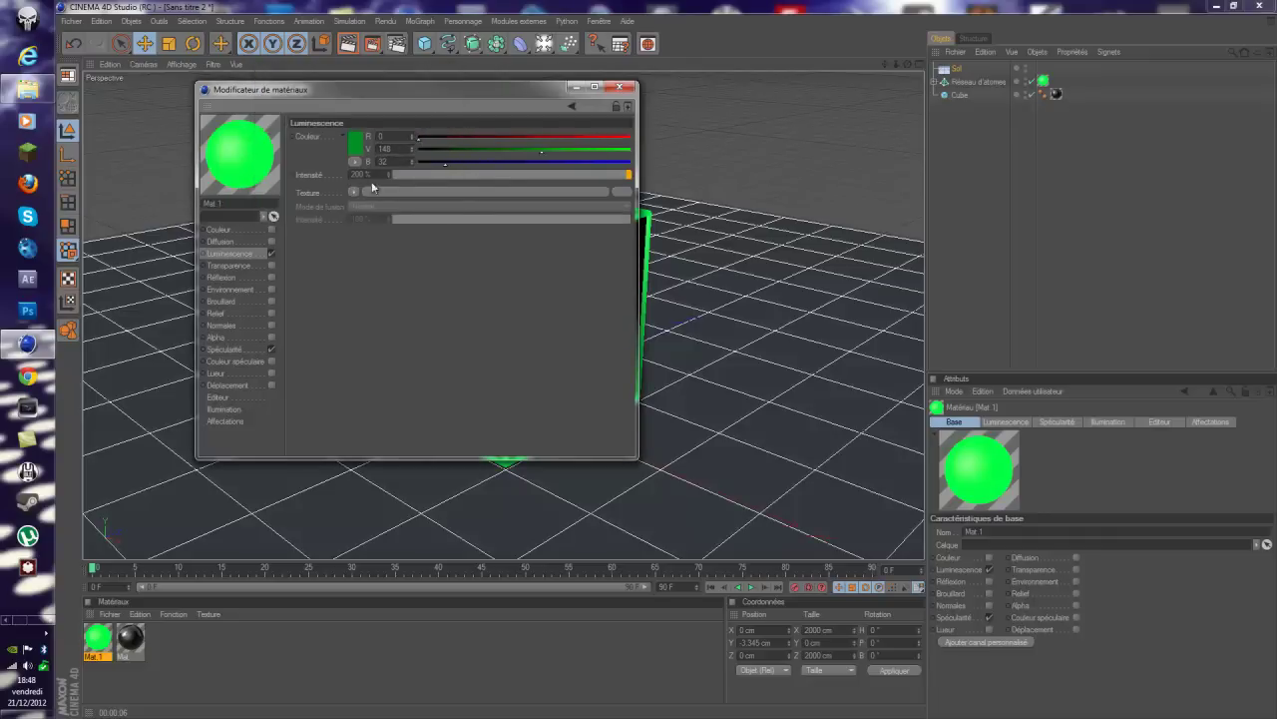
pyautogui.click(618, 86)
pyautogui.click(351, 45)
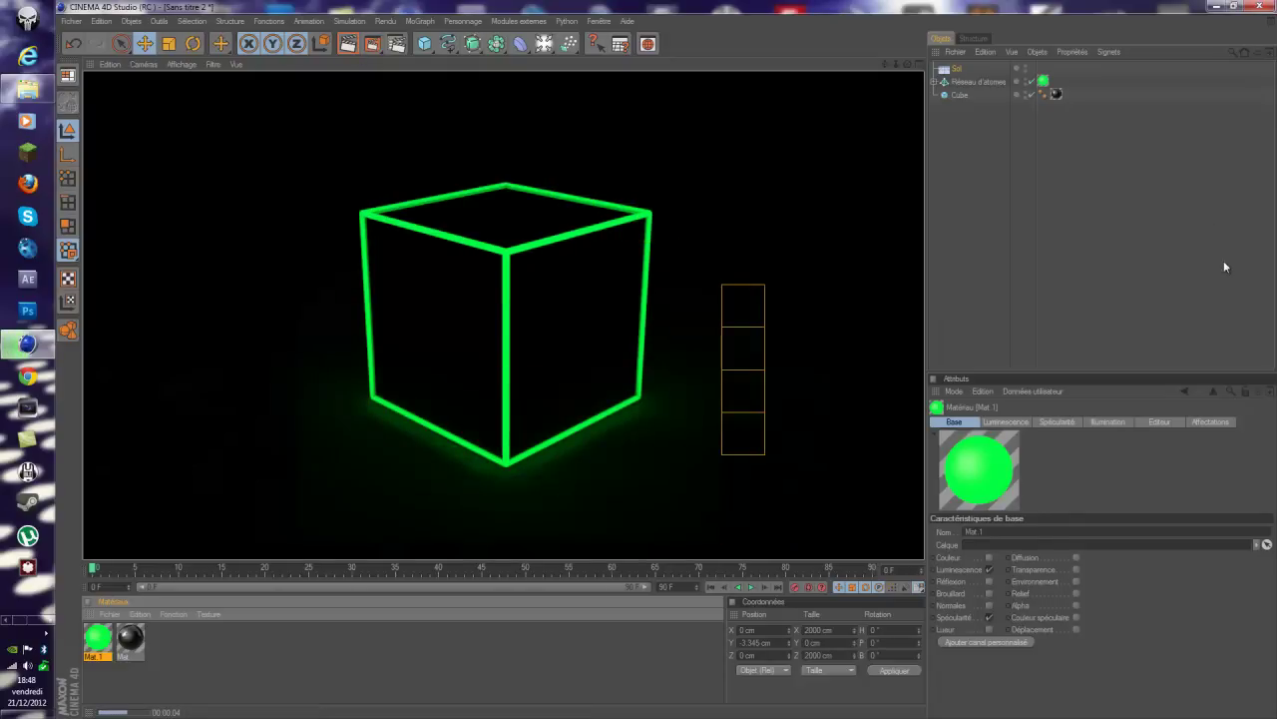
# Move the floor below the cube in the object list, and group the atom array and cube under a null object
pyautogui.moveTo(956, 67); pyautogui.dragTo(986, 94)
pyautogui.click(980, 117)
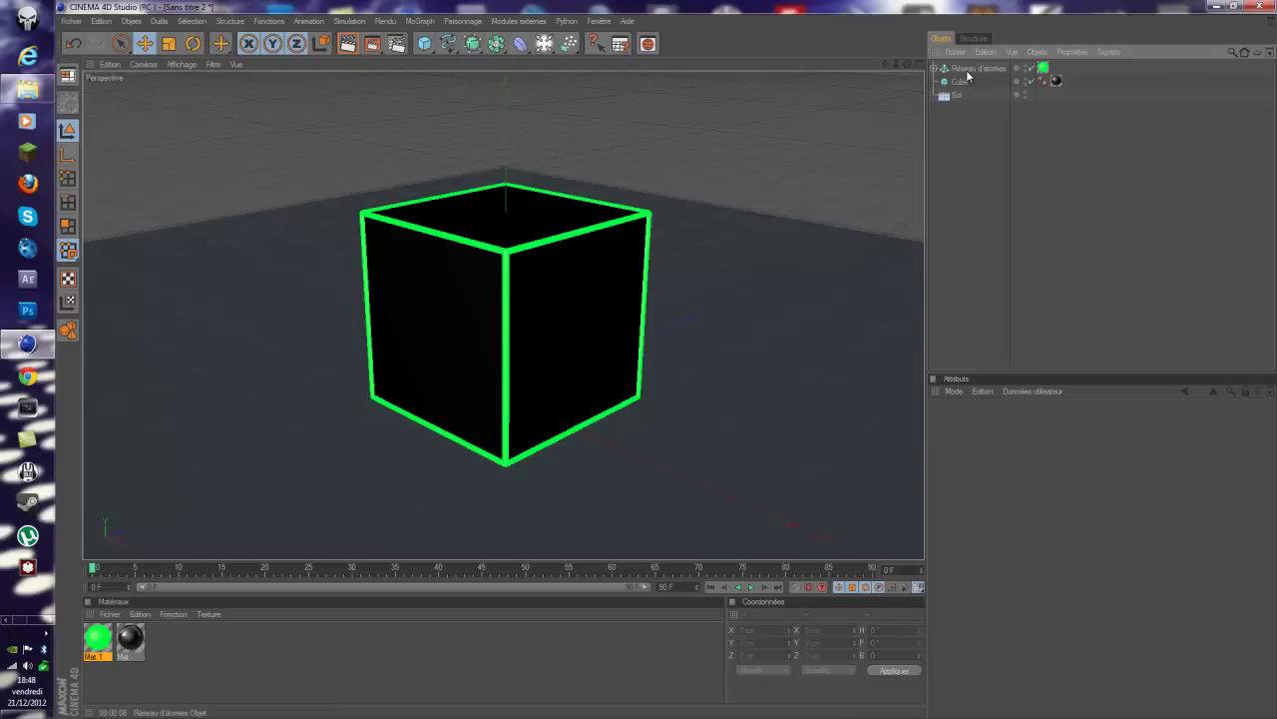
pyautogui.click(966, 70)
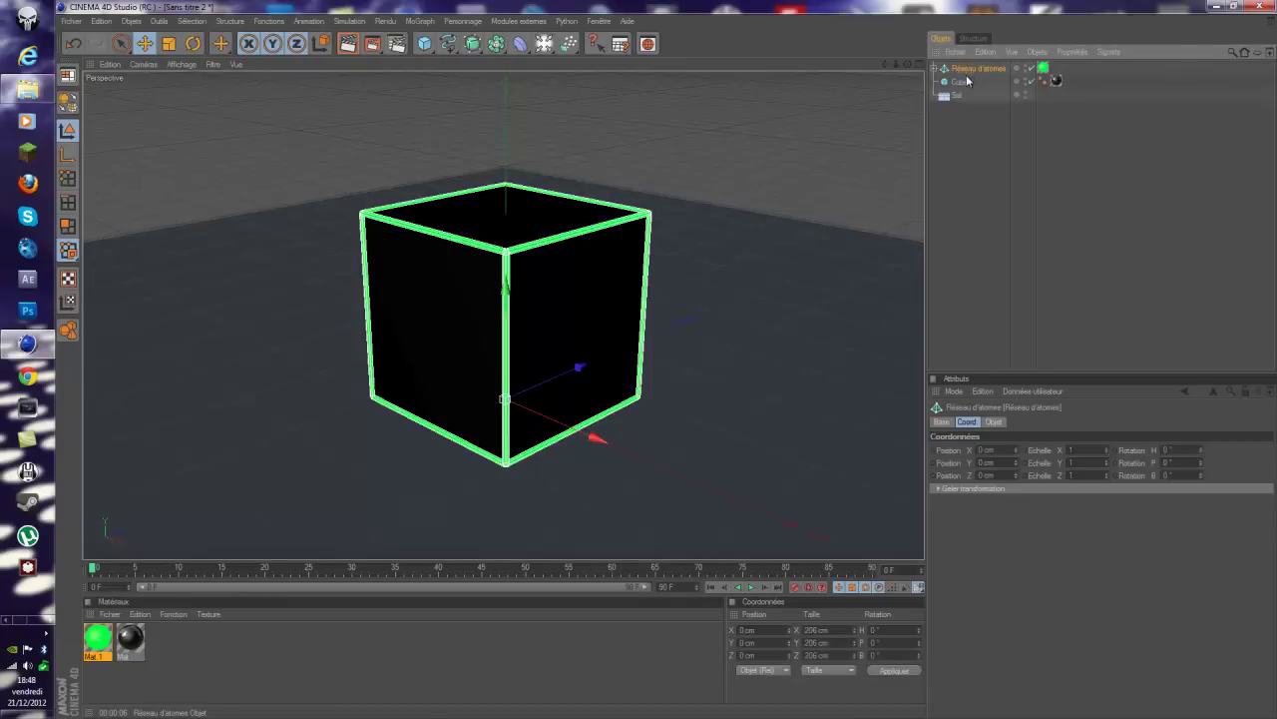
pyautogui.keyDown('ctrl'); pyautogui.click(961, 86); pyautogui.keyUp('ctrl')
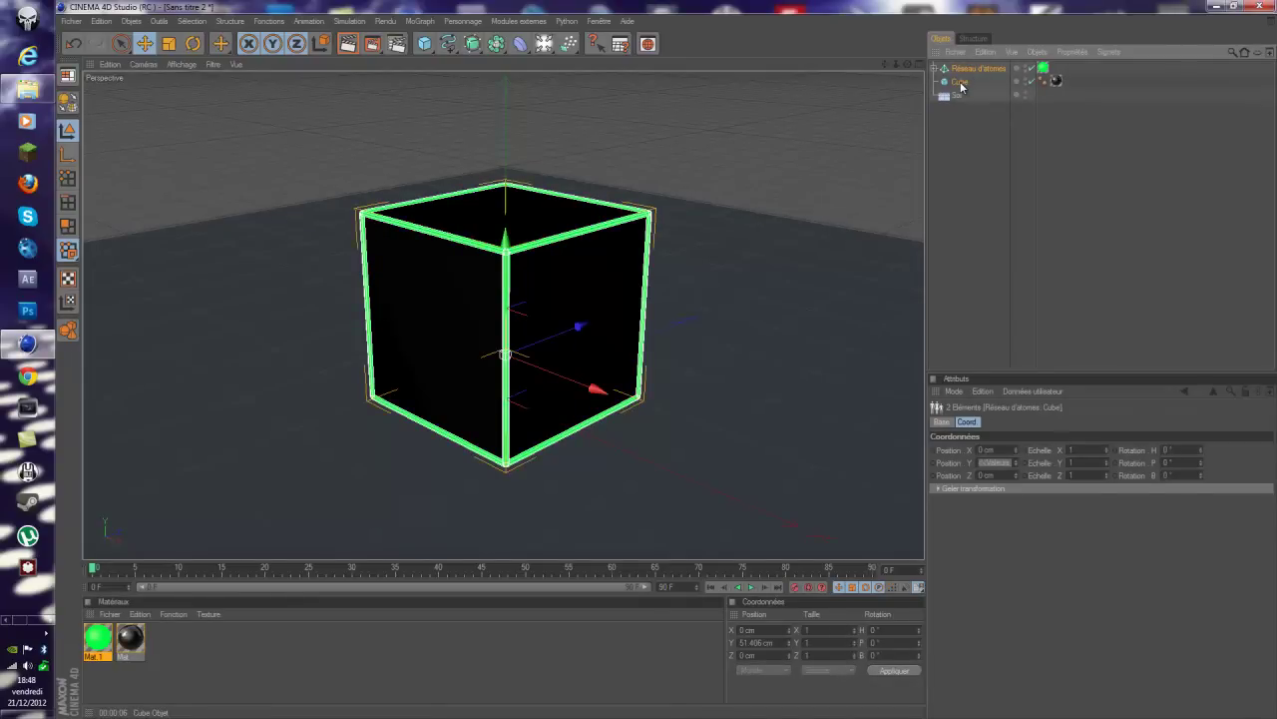
pyautogui.hotkey('alt', 'g')
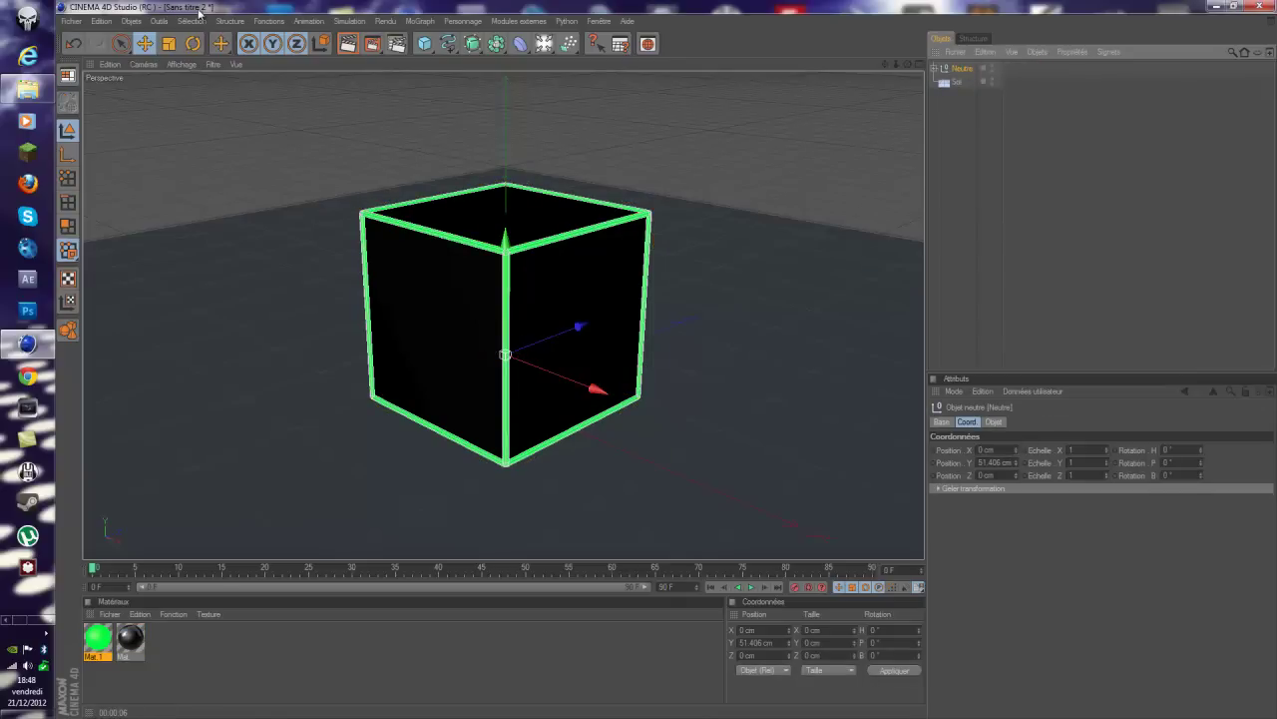
pyautogui.click(130, 20)
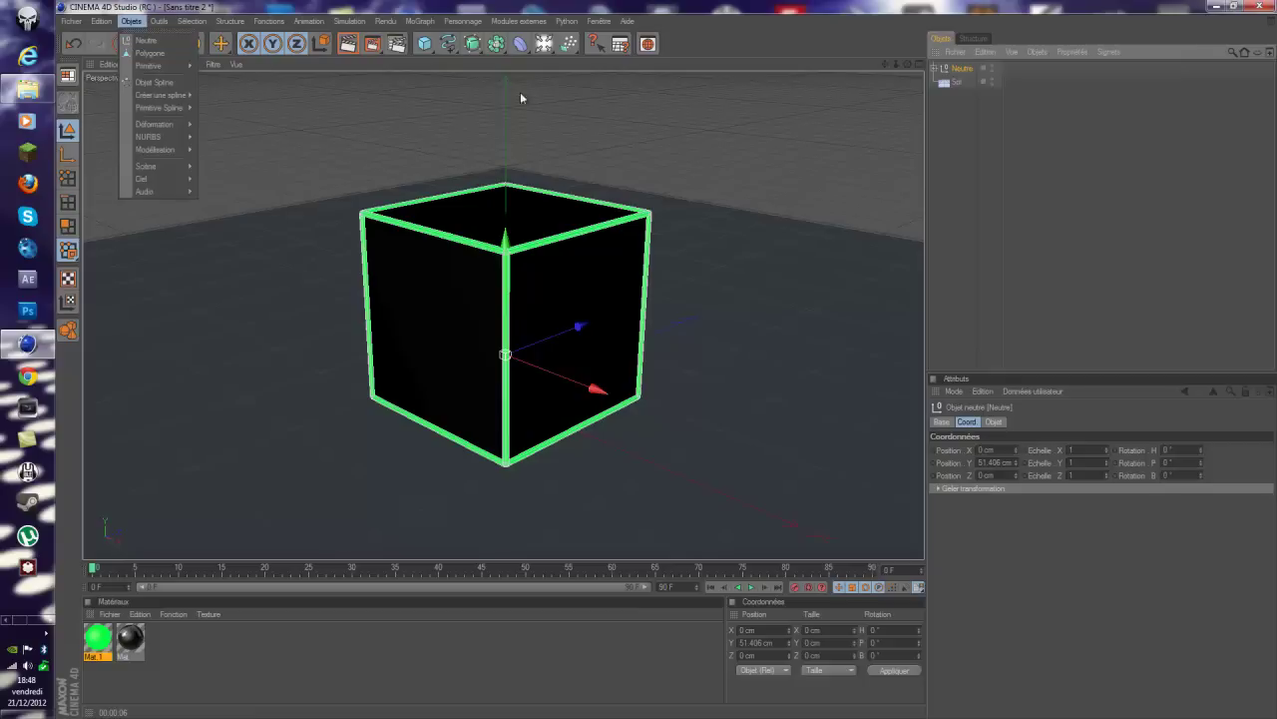
pyautogui.click(936, 144)
pyautogui.click(935, 68)
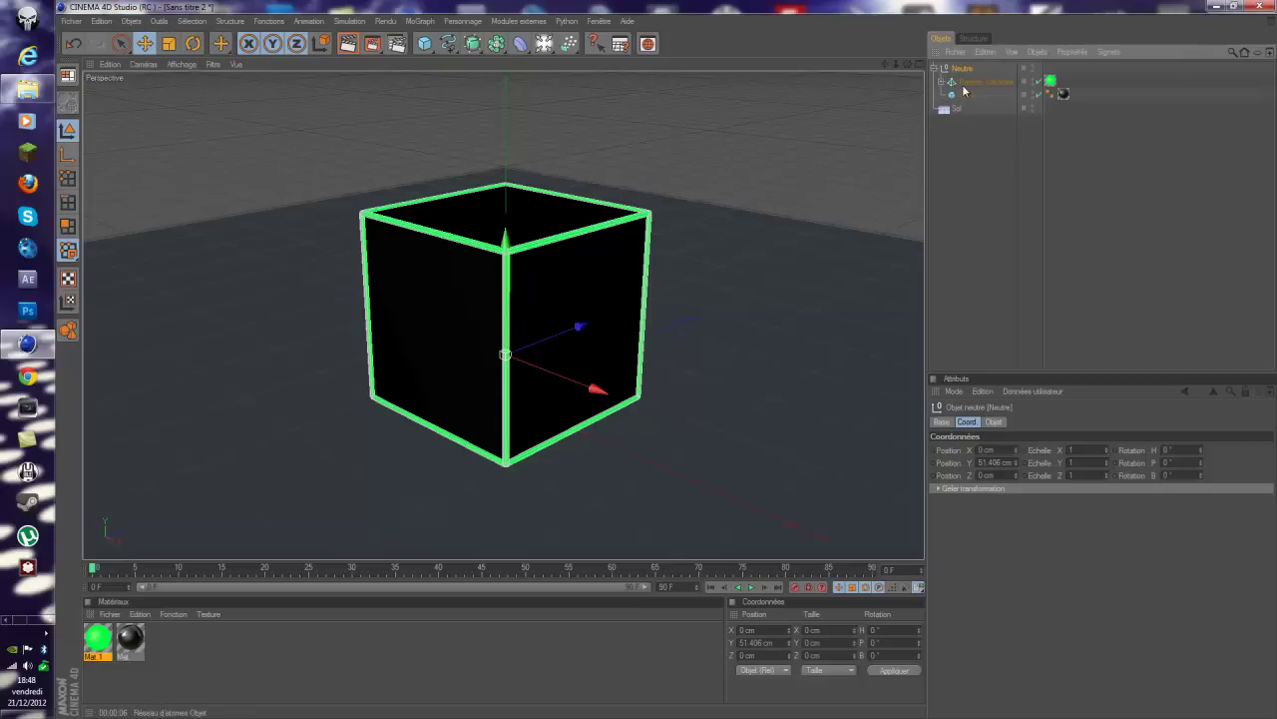
pyautogui.click(940, 68)
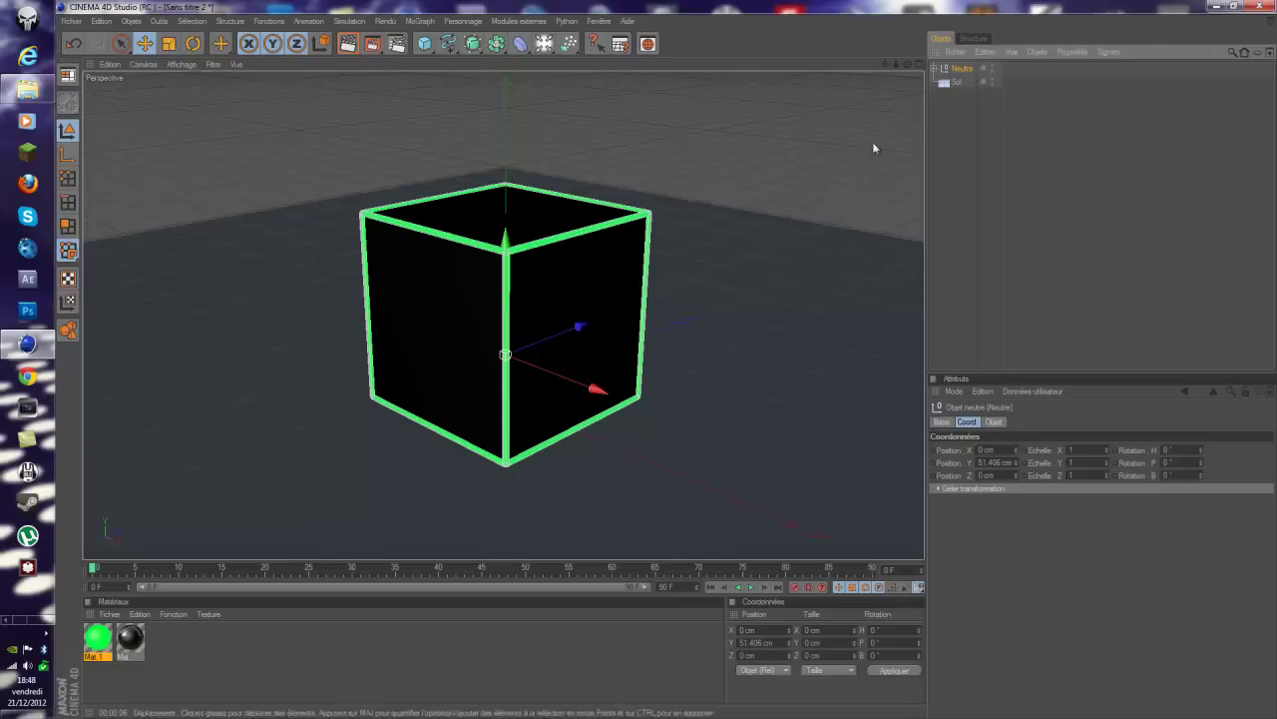
# Scale the null group down uniformly so that the cube is about 65 cm wide
pyautogui.click(171, 45)
pyautogui.moveTo(505, 236)
pyautogui.mouseDown()
pyautogui.moveTo(663, 370)
pyautogui.moveTo(670, 351)
pyautogui.moveTo(667, 366)
pyautogui.mouseUp()
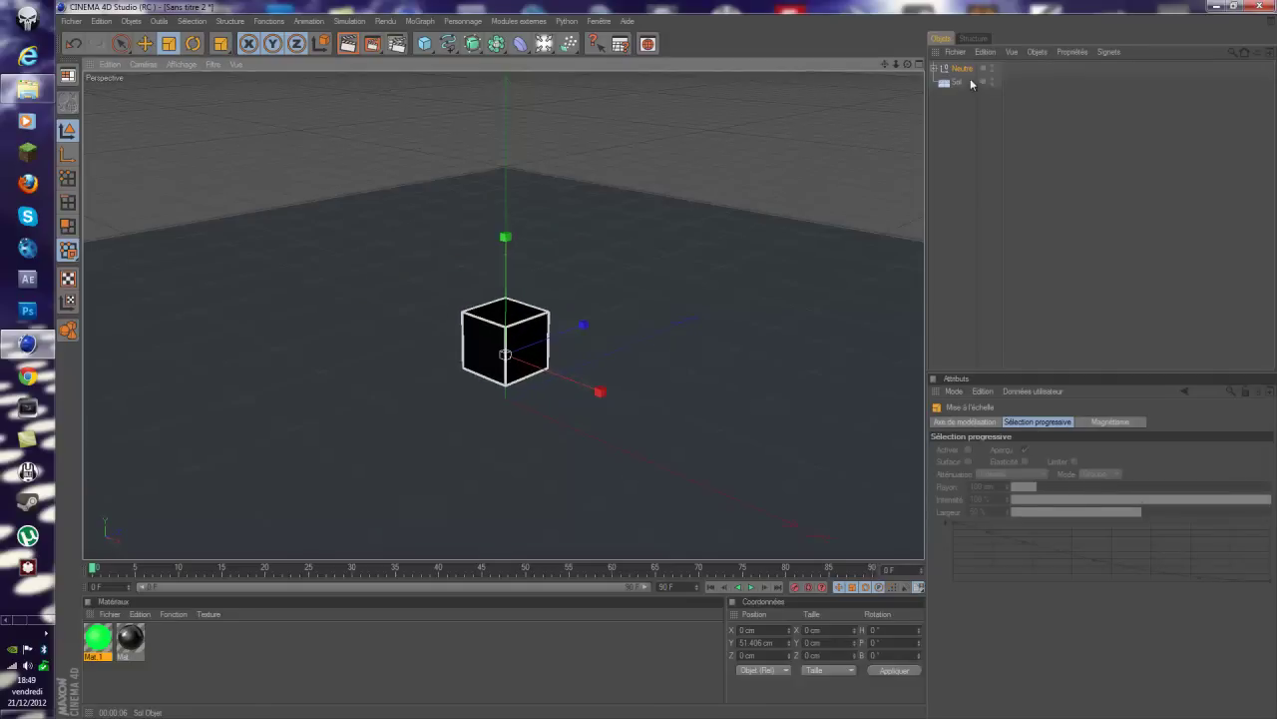
pyautogui.click(145, 43)
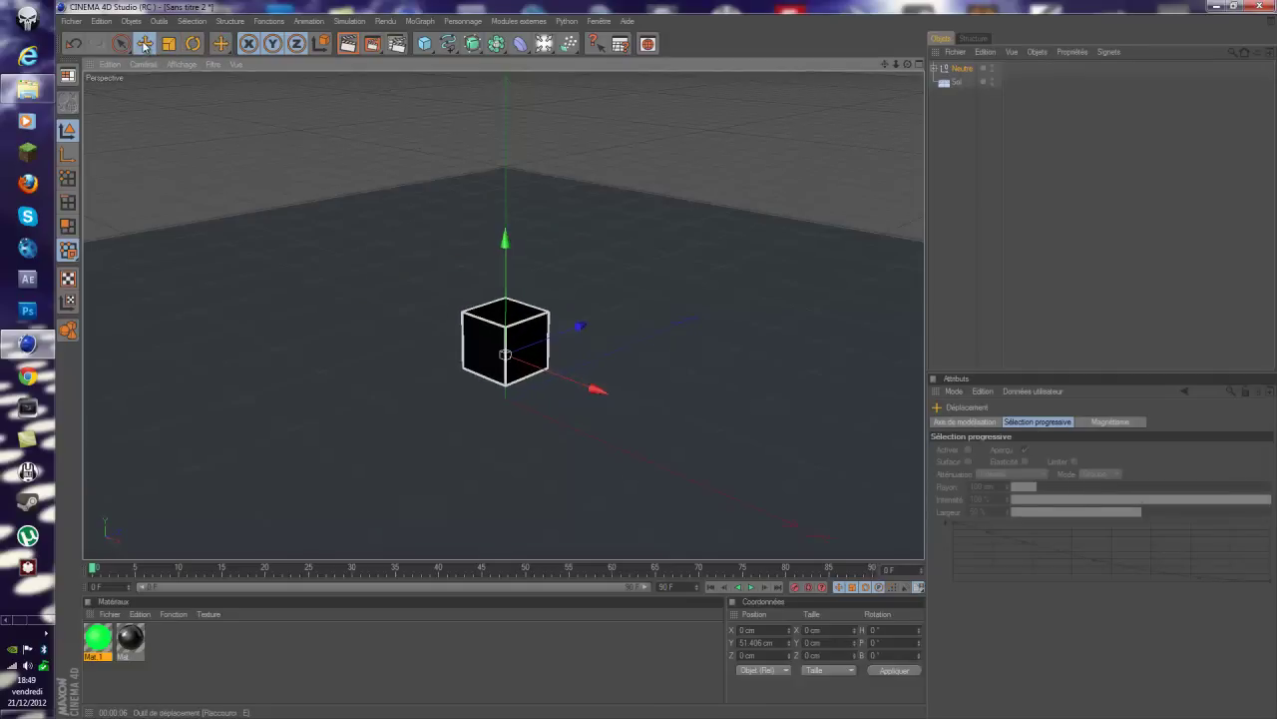
# Add a MoGraph Cloner object and nest the null group inside it
pyautogui.click(423, 20)
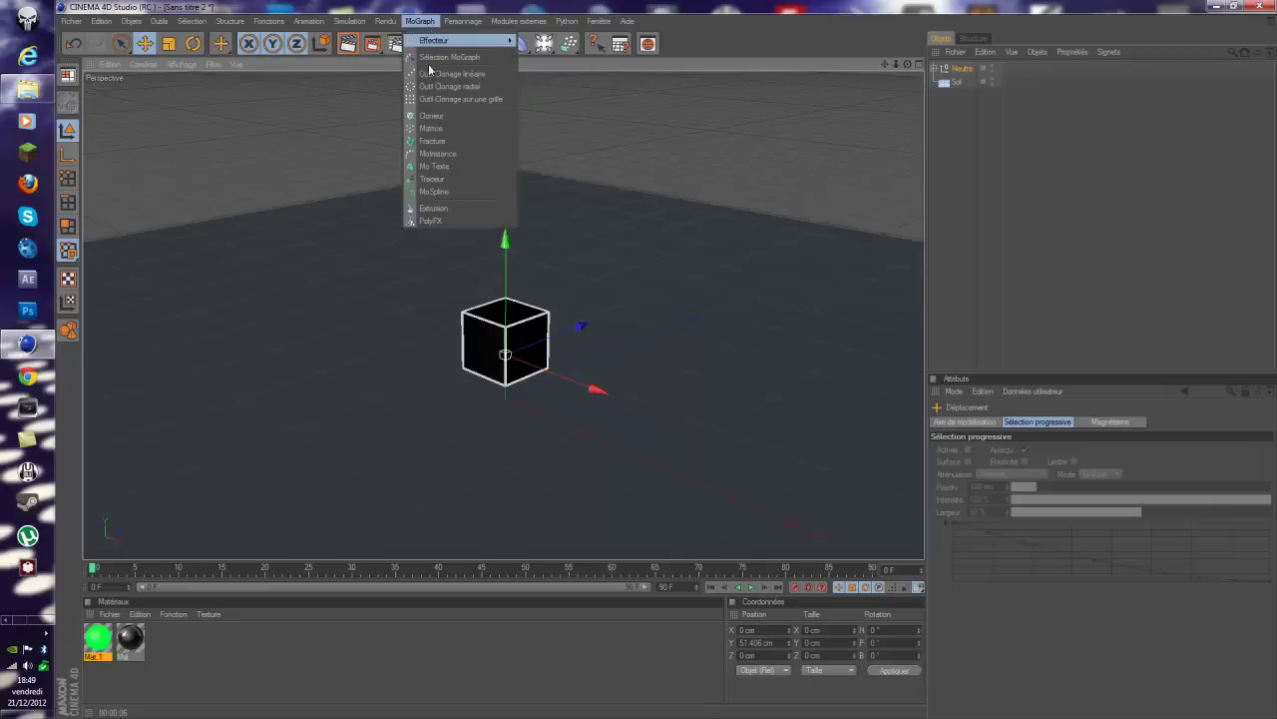
pyautogui.click(420, 120)
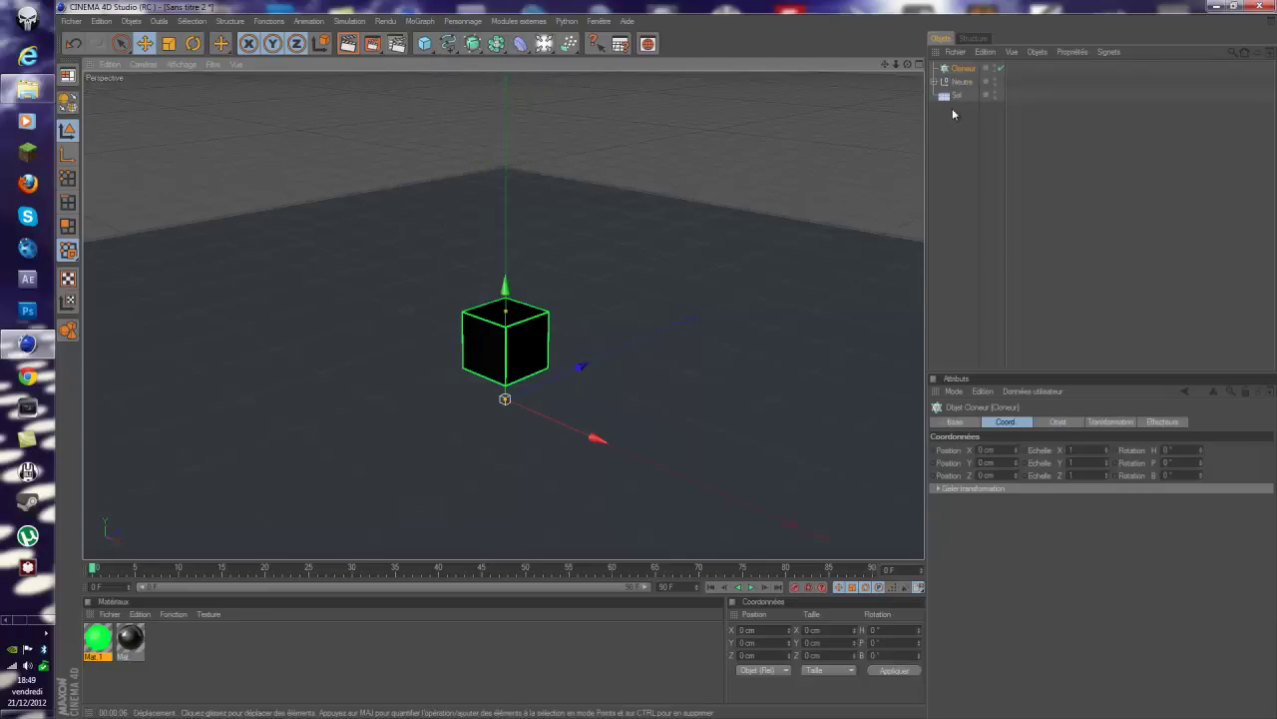
pyautogui.moveTo(958, 82); pyautogui.dragTo(970, 74)
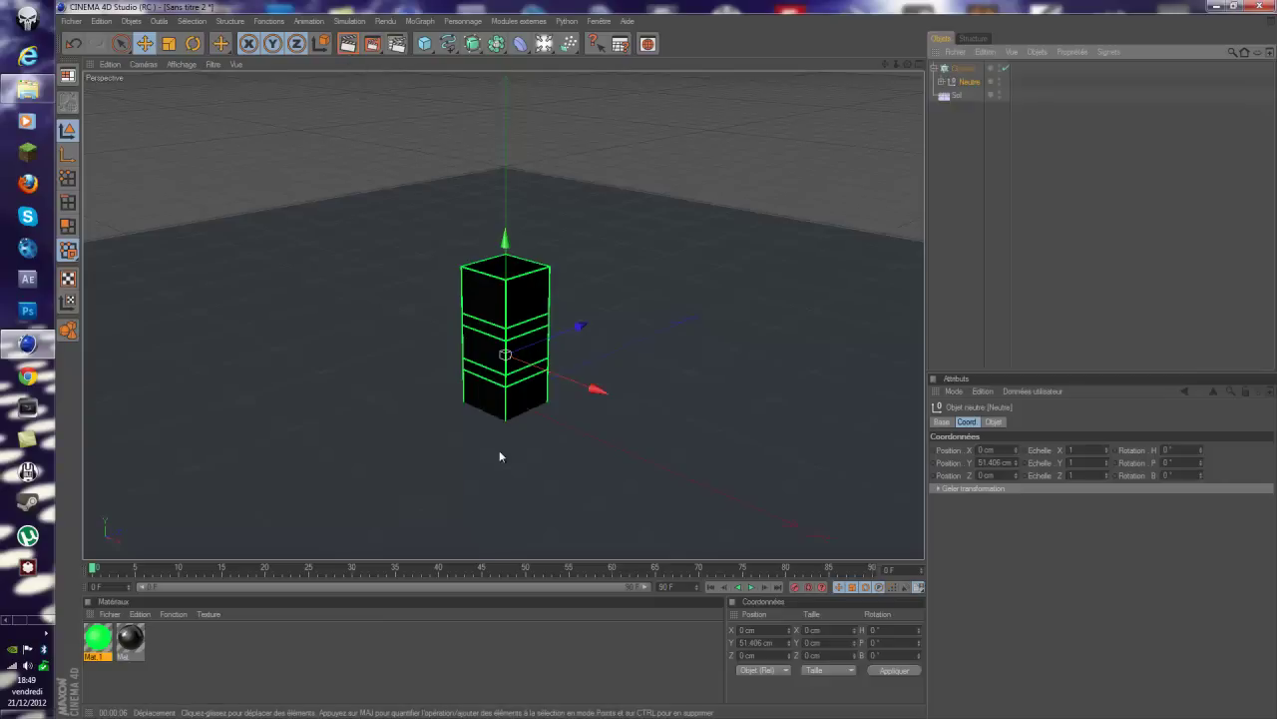
# Set the cloner's mode to grid distribution (Répartition sur une grille)
pyautogui.click(962, 69)
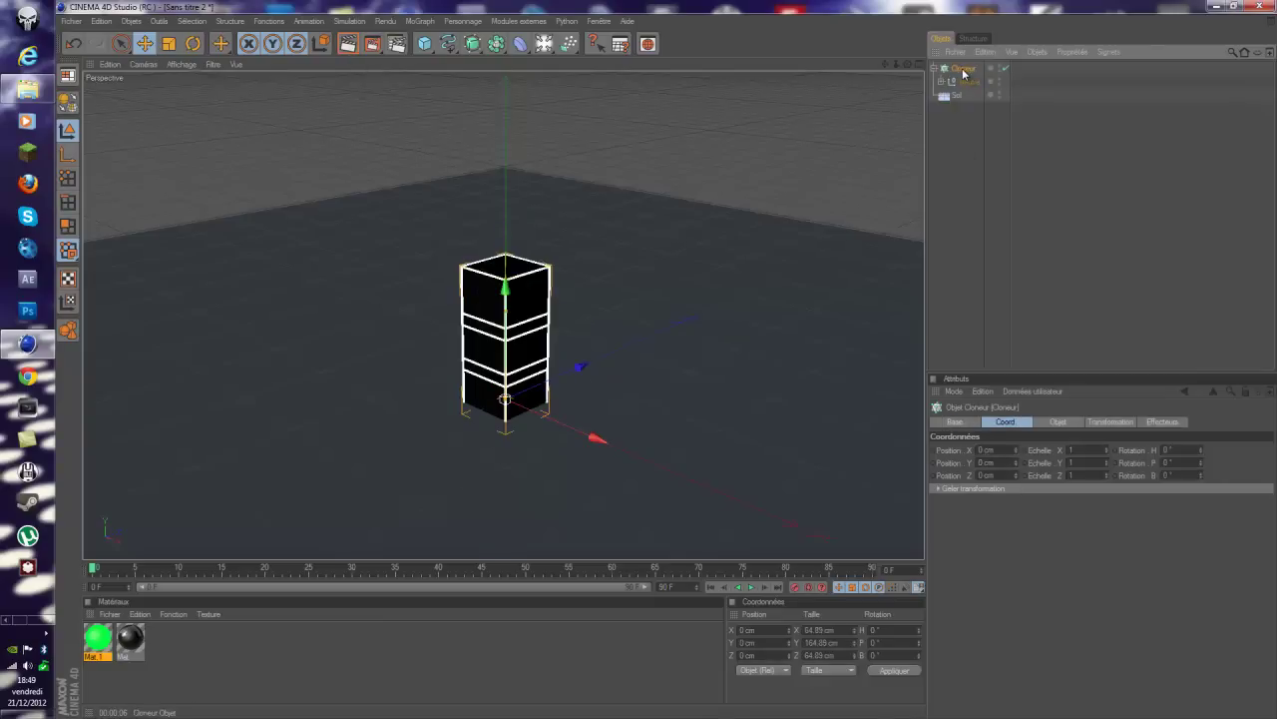
pyautogui.click(1060, 423)
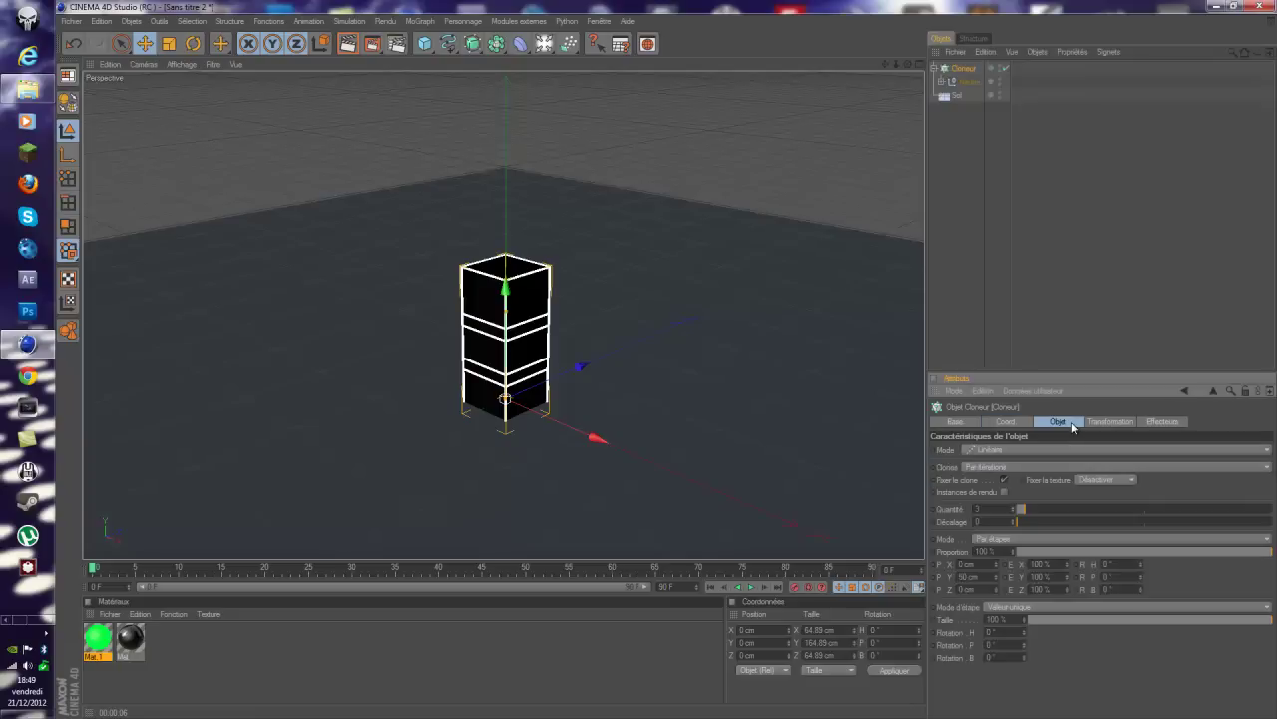
pyautogui.moveTo(1036, 516)
pyautogui.mouseDown()
pyautogui.moveTo(1050, 515)
pyautogui.moveTo(1027, 514)
pyautogui.mouseUp()
pyautogui.click(998, 450)
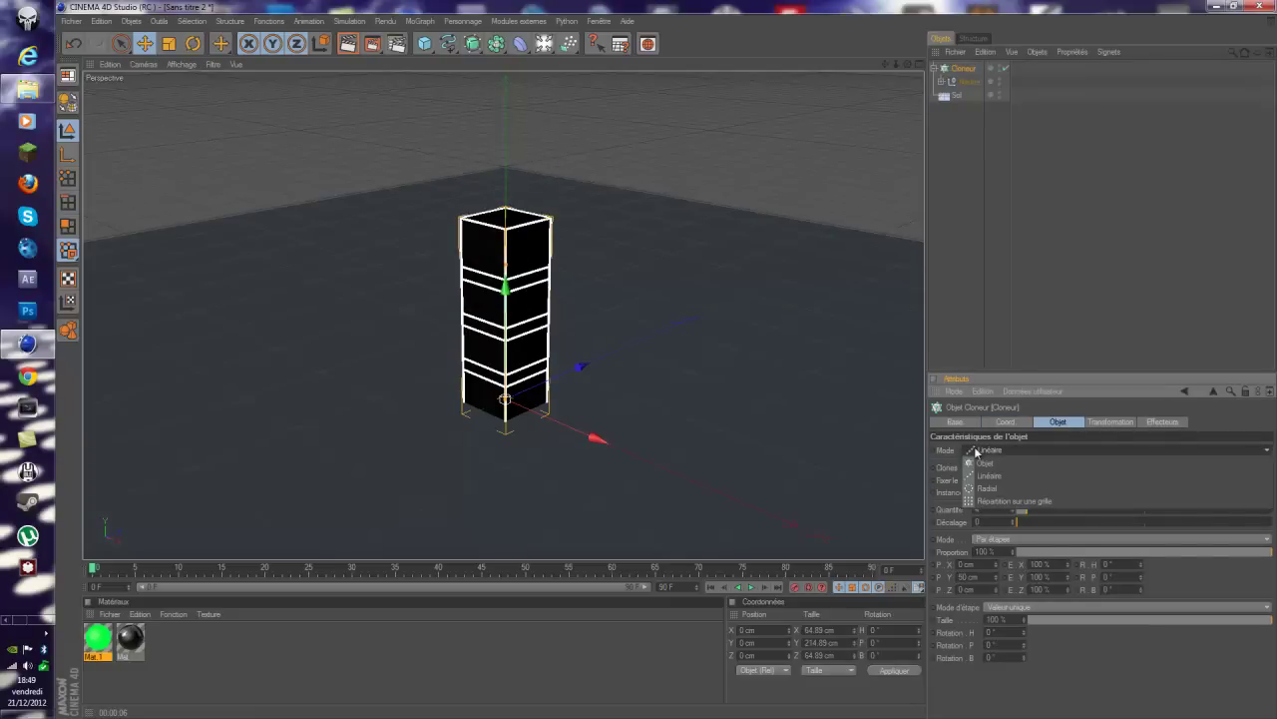
pyautogui.click(1010, 500)
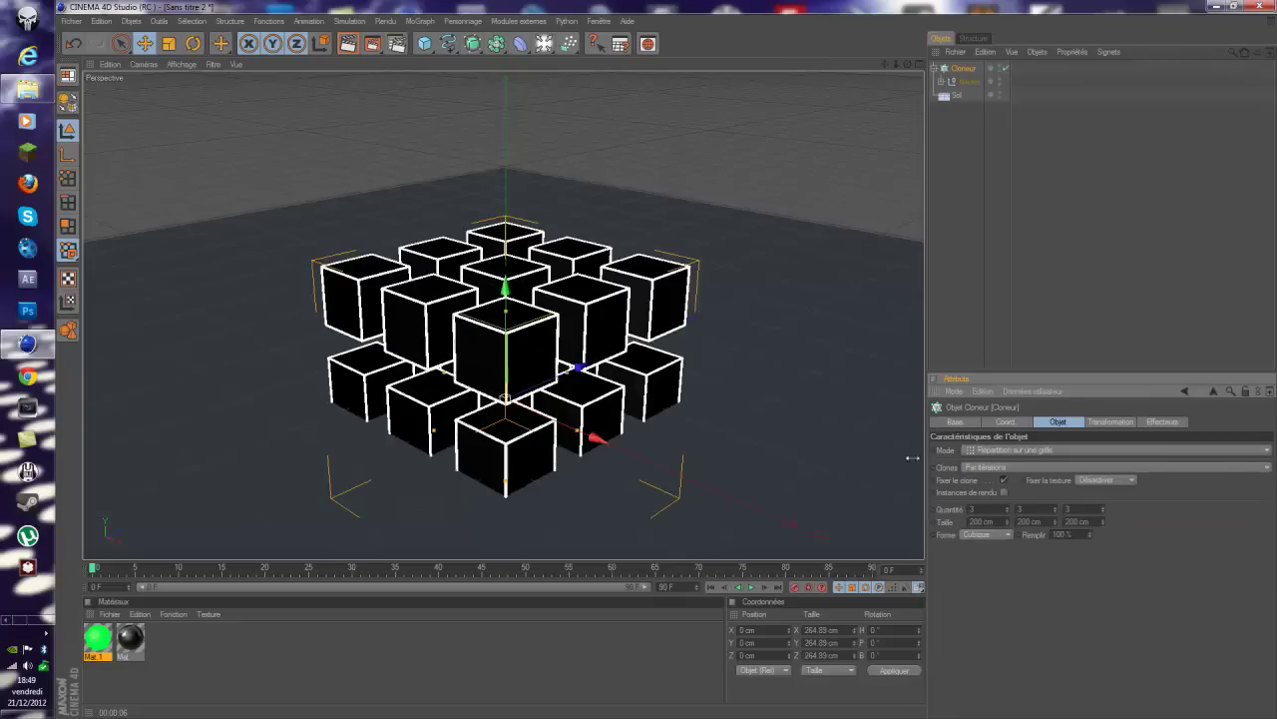
# Raise the cloner above the floor to about Y 248.5 cm and render the perspective view
pyautogui.moveTo(508, 301); pyautogui.dragTo(508, 97)
pyautogui.scroll(-6, 509, 301)
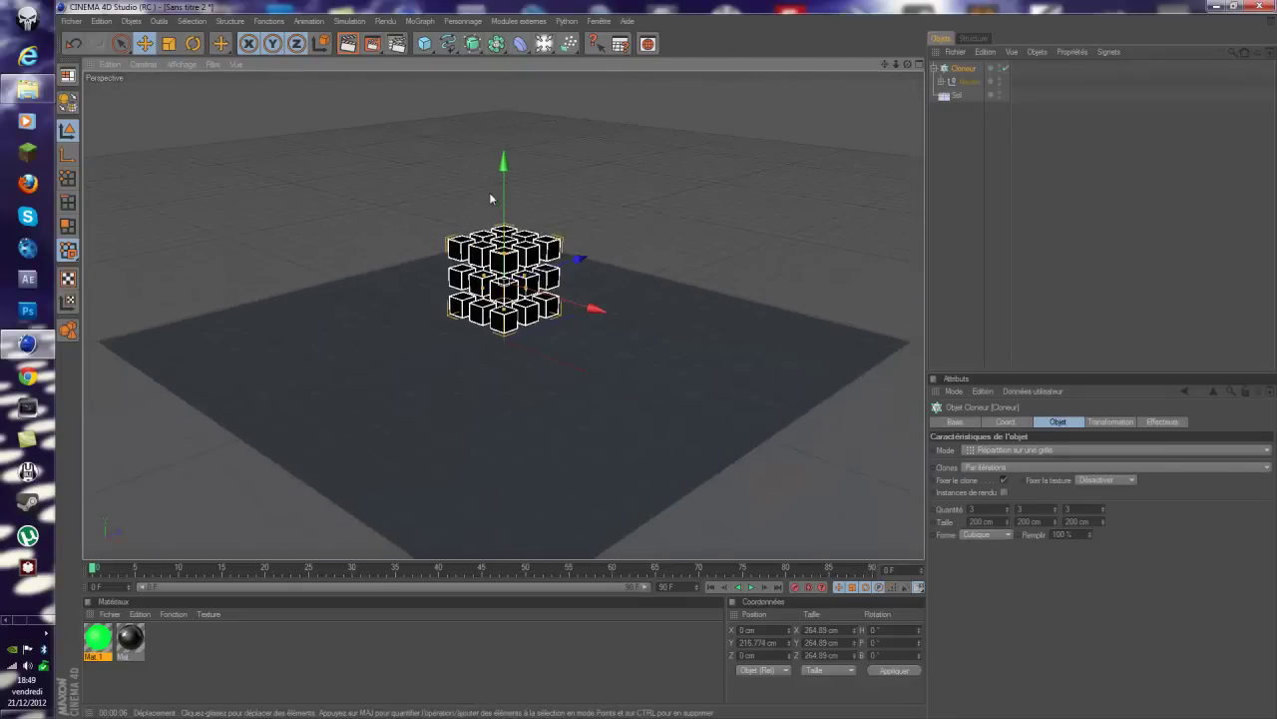
pyautogui.moveTo(503, 168)
pyautogui.mouseDown()
pyautogui.moveTo(503, 127)
pyautogui.moveTo(503, 158)
pyautogui.mouseUp()
pyautogui.scroll(1, 629, 240)
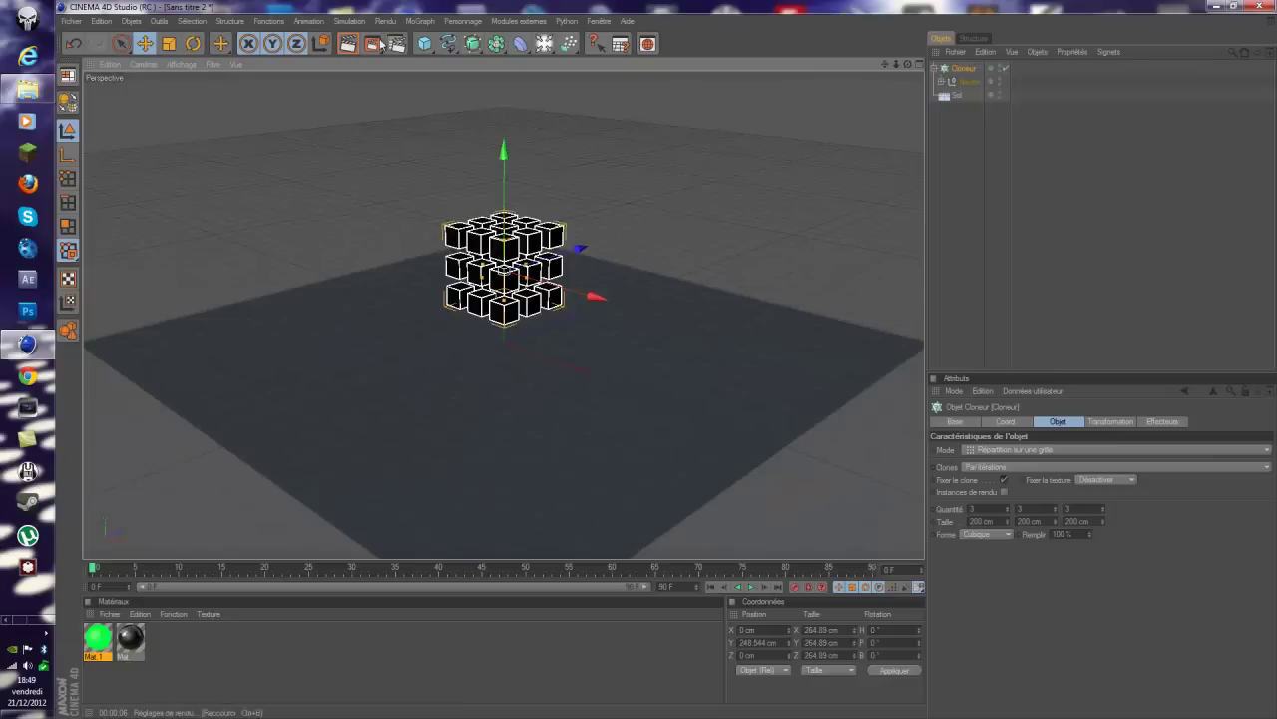
pyautogui.click(348, 44)
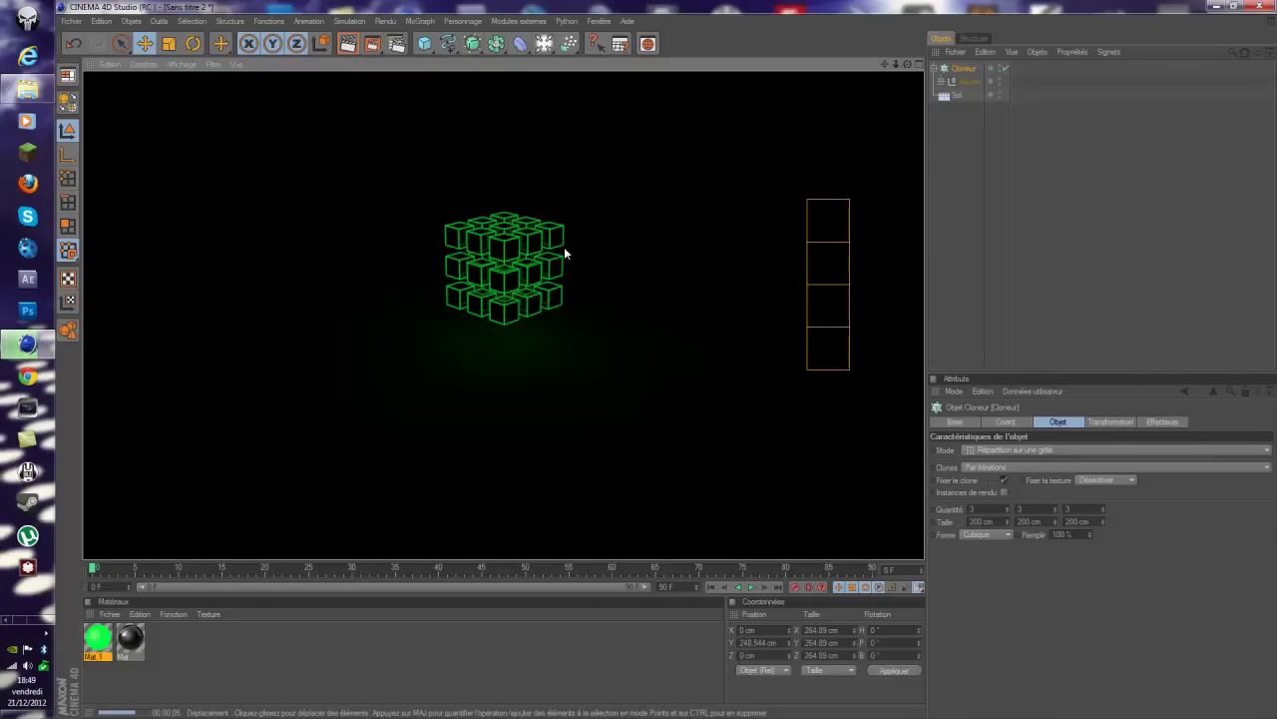
pyautogui.click(948, 97)
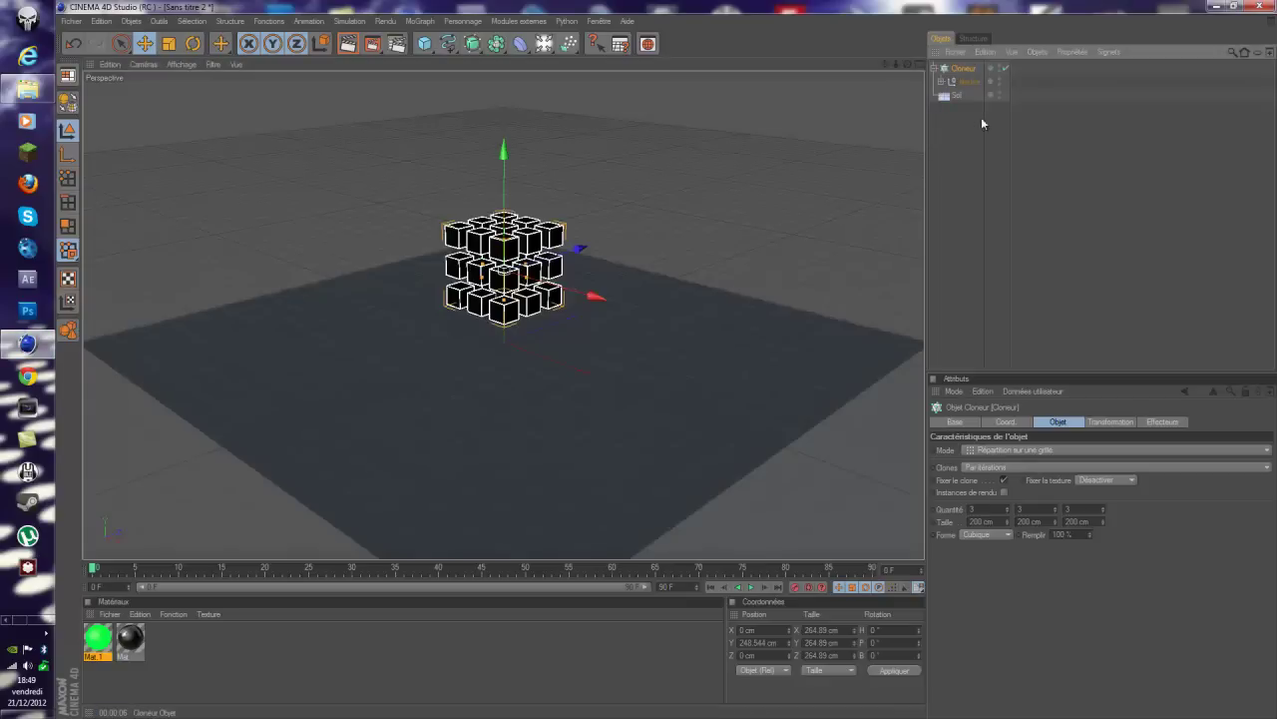
# Try the cloner's radial and object modes, and return it to grid distribution
pyautogui.click(990, 451)
pyautogui.click(989, 487)
pyautogui.click(992, 451)
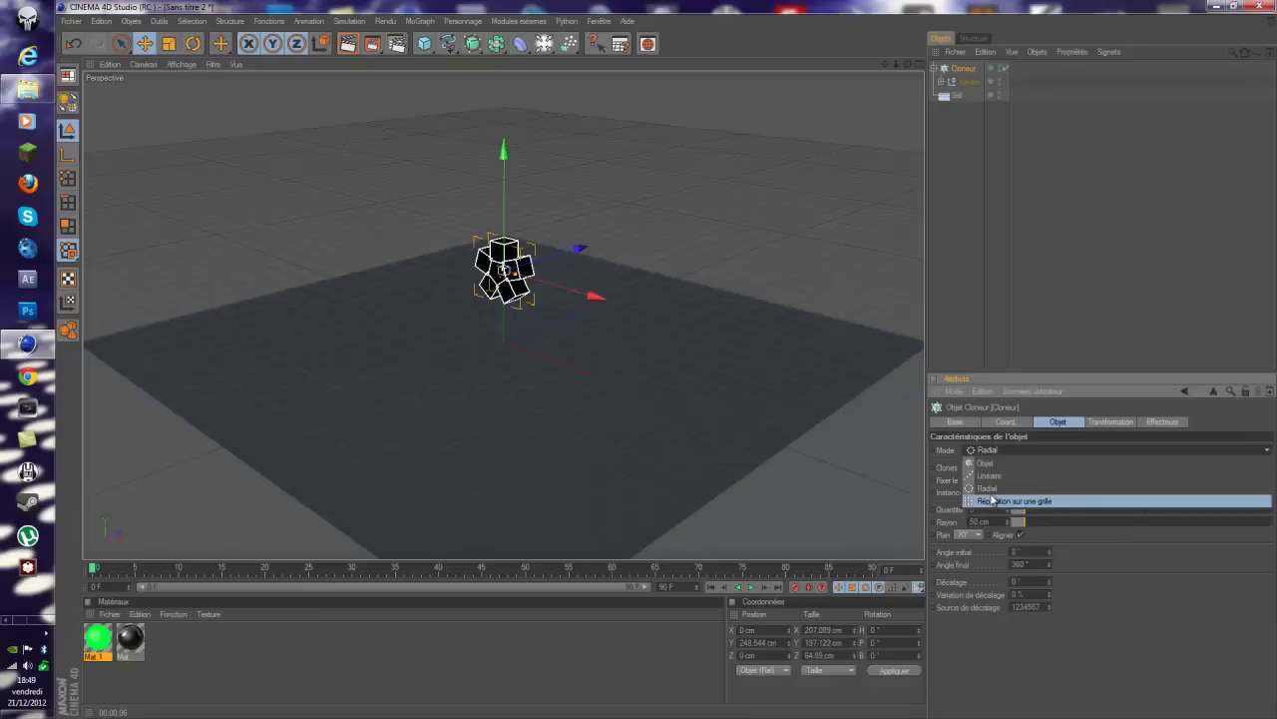
pyautogui.click(987, 463)
pyautogui.click(991, 452)
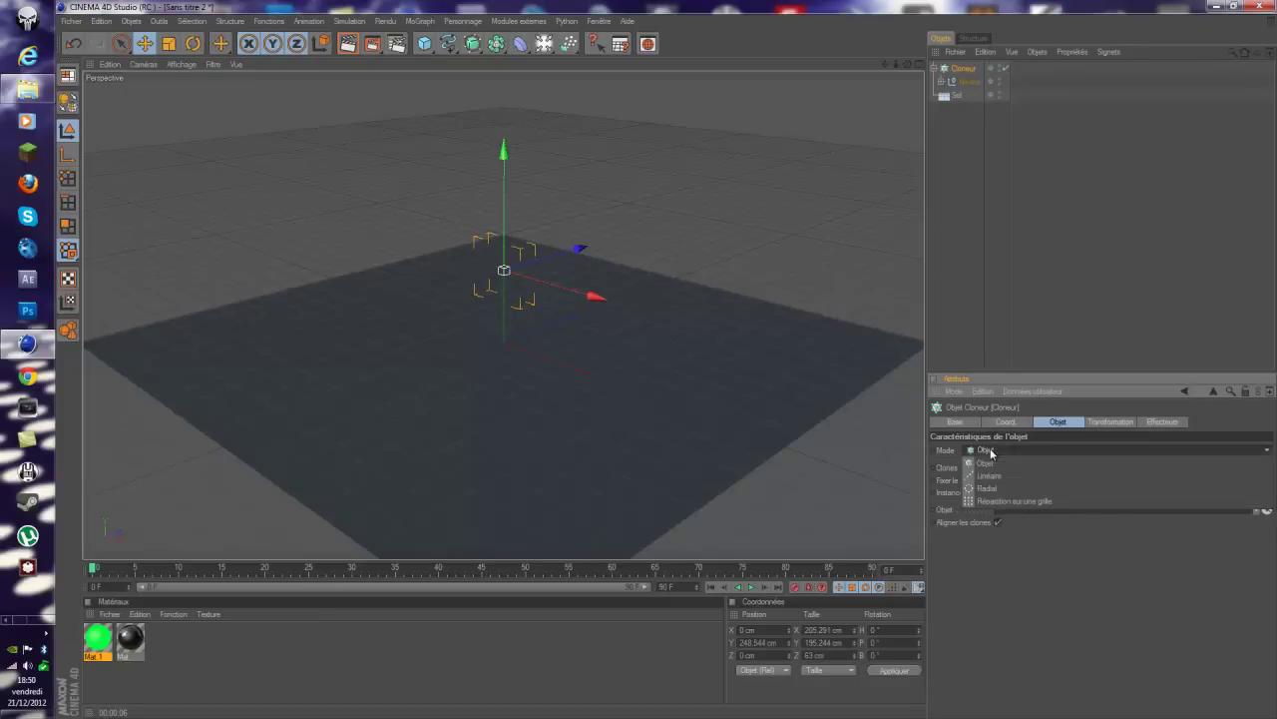
pyautogui.click(998, 500)
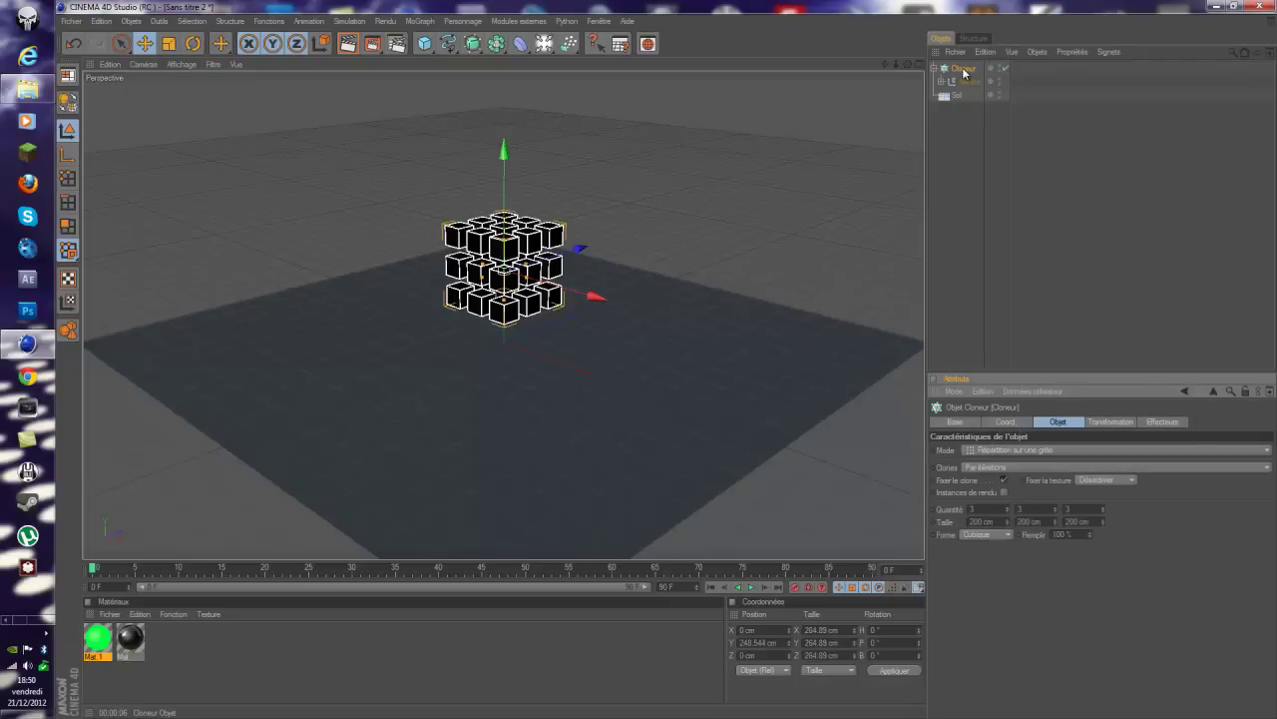
# Add a Random effector (Effecteur Randomisation) to the cloner
pyautogui.click(963, 69)
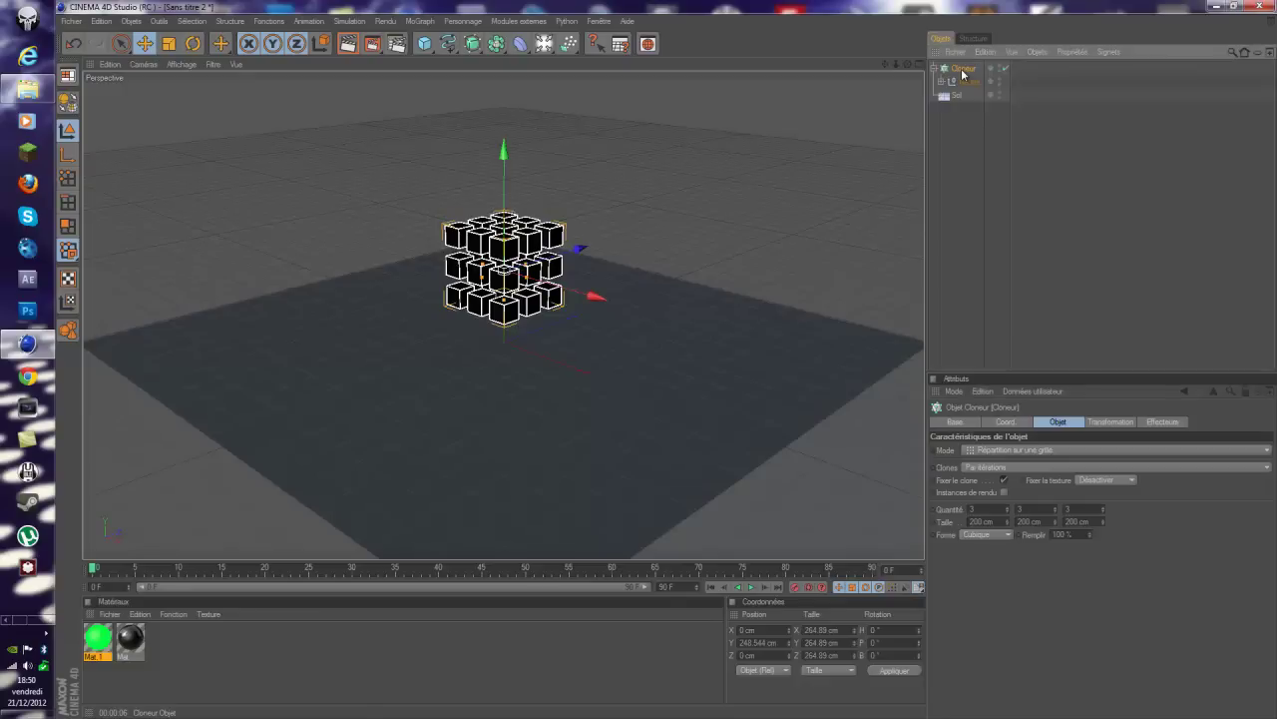
pyautogui.click(419, 21)
pyautogui.moveTo(420, 42)
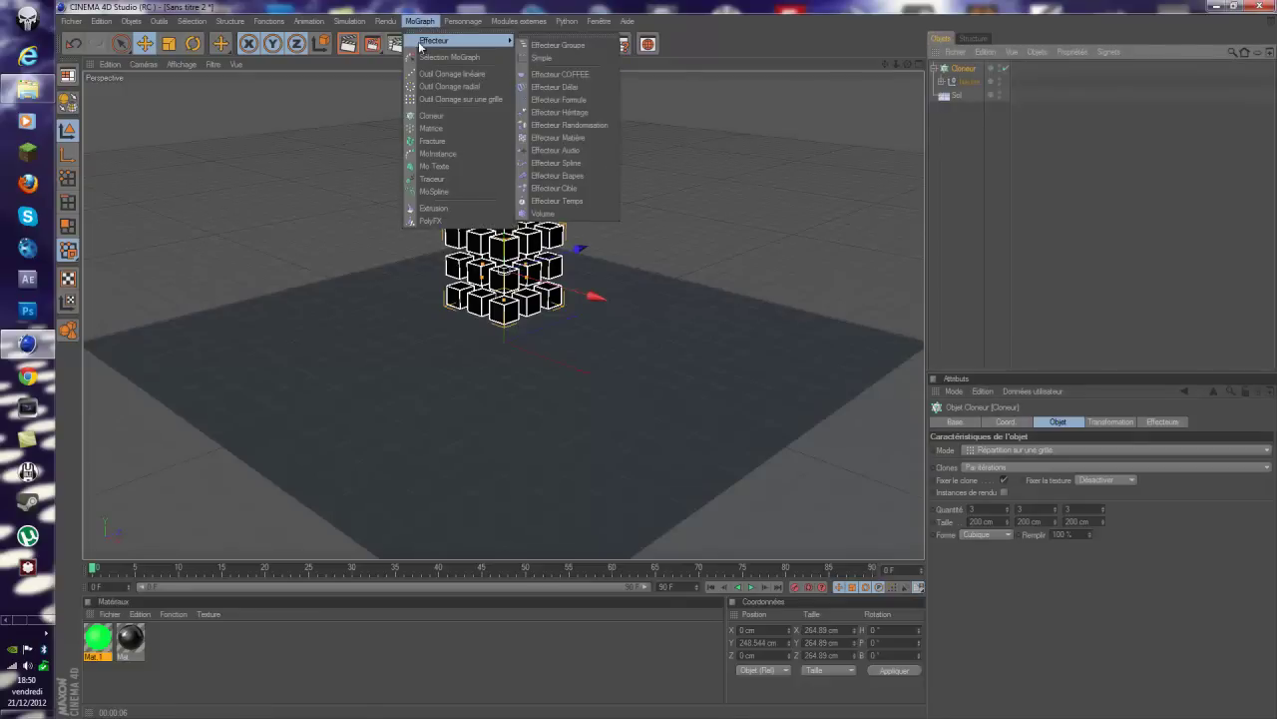
pyautogui.click(595, 125)
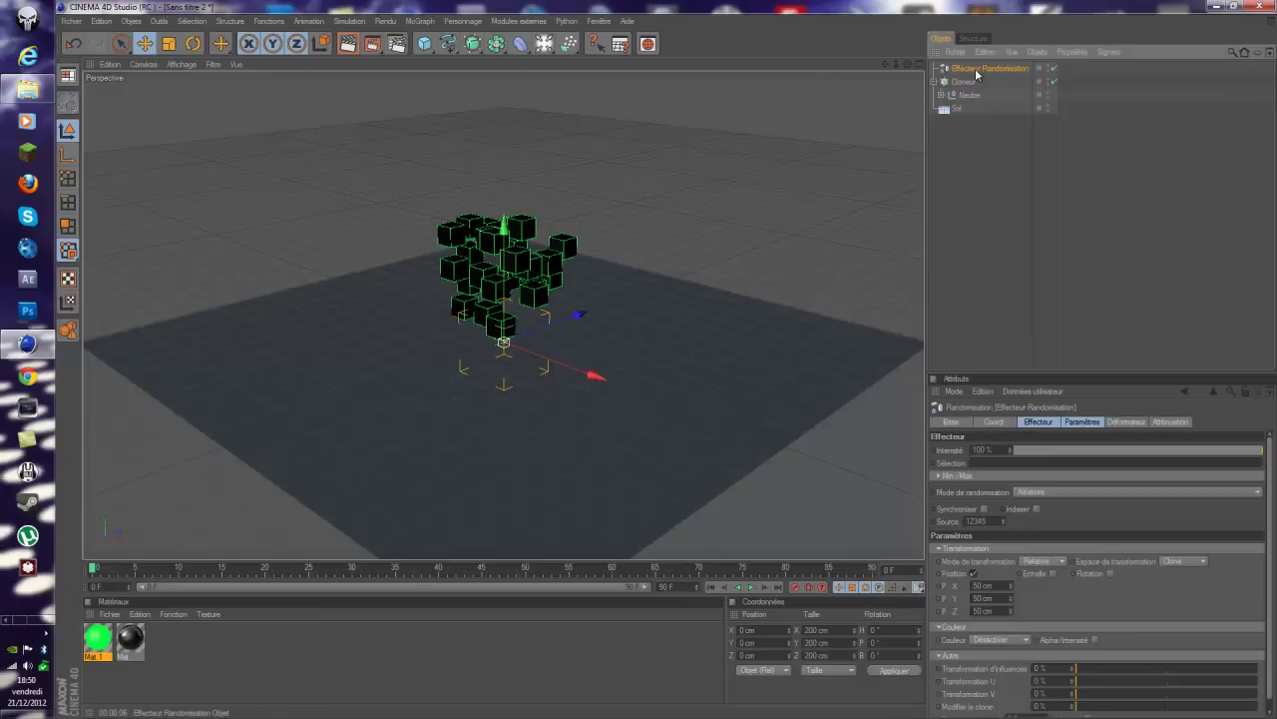
# Enable rotation in the Random effector's parameters, with about H 139°, P 68° and B -163°
pyautogui.click(1084, 422)
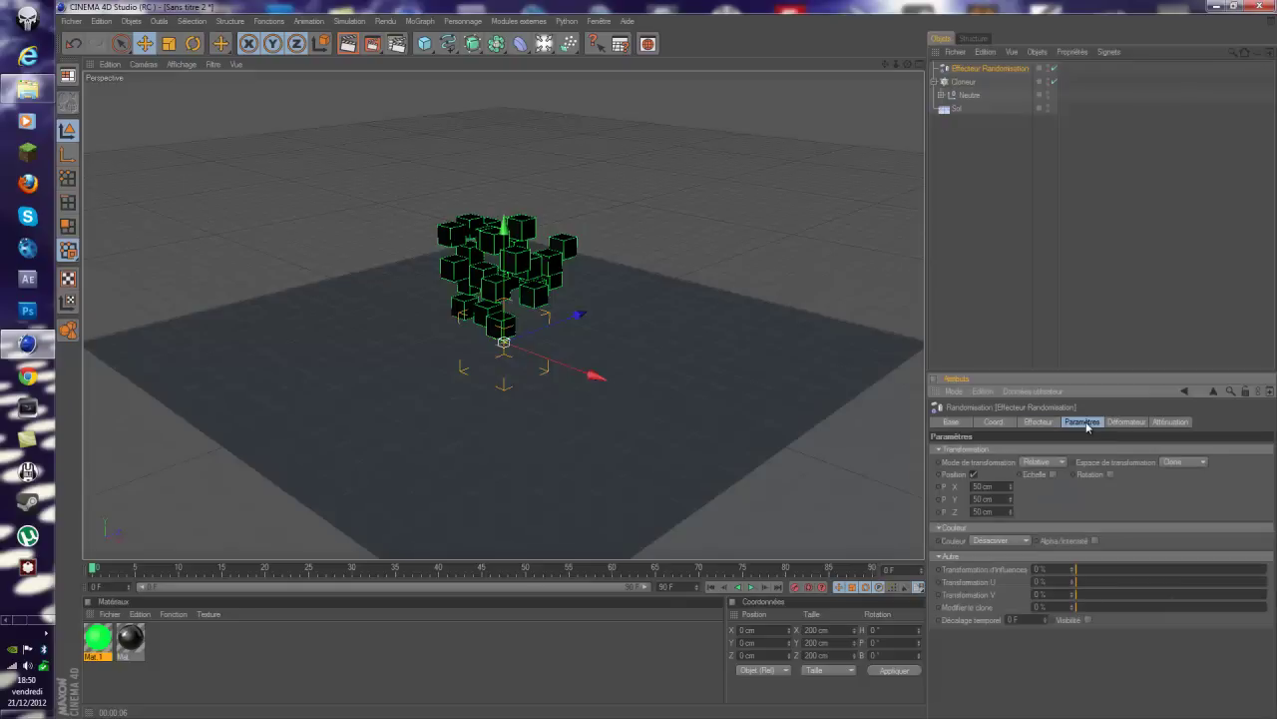
pyautogui.click(1109, 474)
pyautogui.click(1148, 502)
pyautogui.moveTo(1148, 504); pyautogui.dragTo(728, 463)
# Set the Random effector's X, Y and Z position values to 0 cm
pyautogui.write('0')
pyautogui.press('Return')
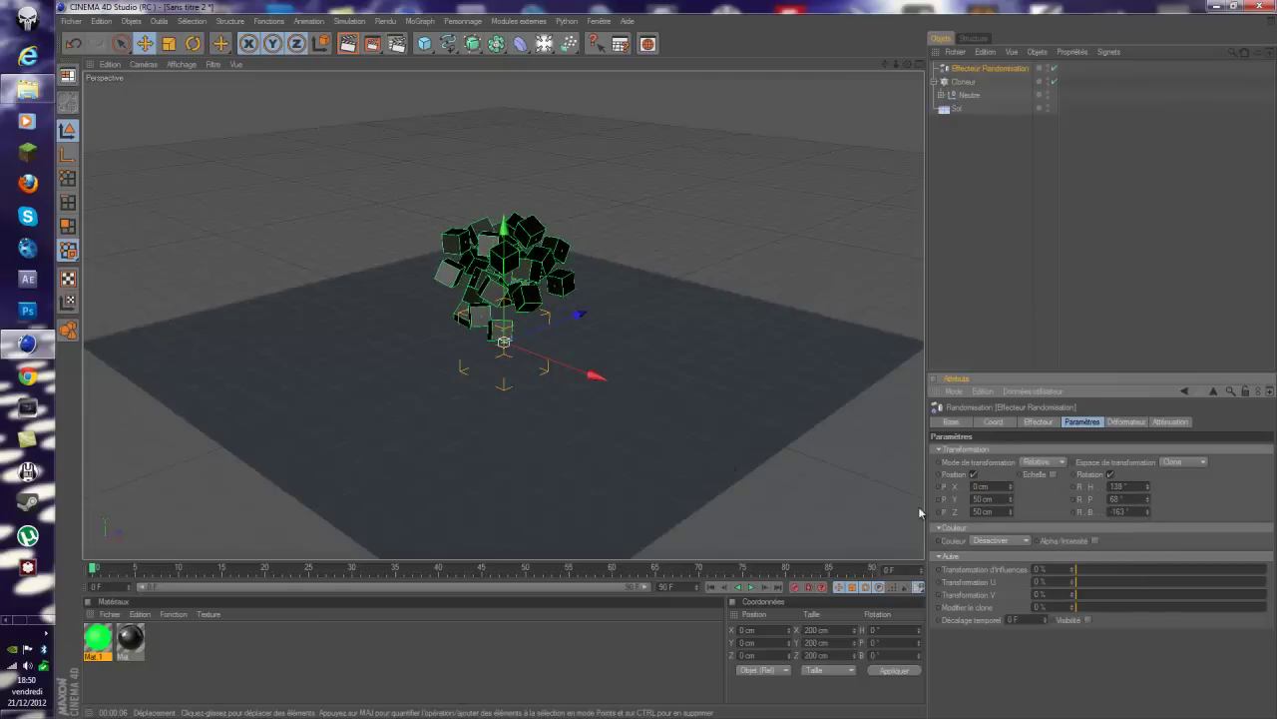
pyautogui.moveTo(1003, 499); pyautogui.dragTo(785, 496)
pyautogui.write('0')
pyautogui.press('Return')
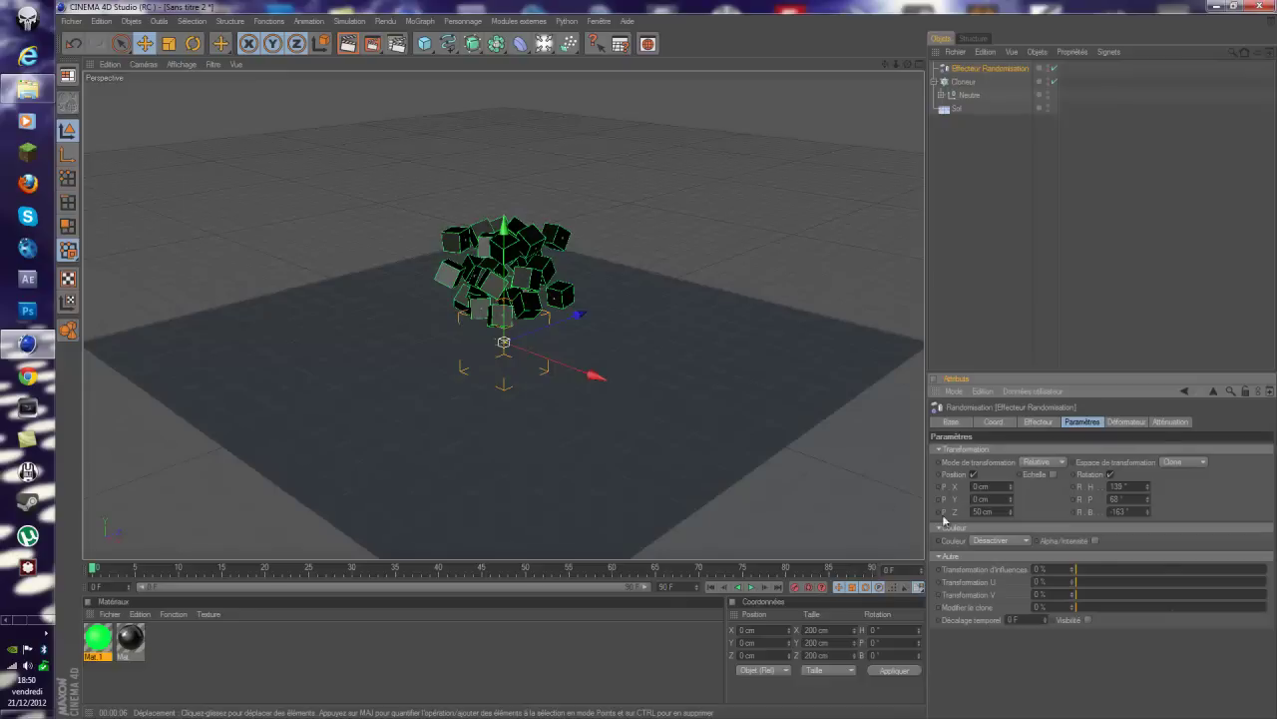
pyautogui.moveTo(1004, 512); pyautogui.dragTo(838, 503)
pyautogui.write('0')
pyautogui.press('Return')
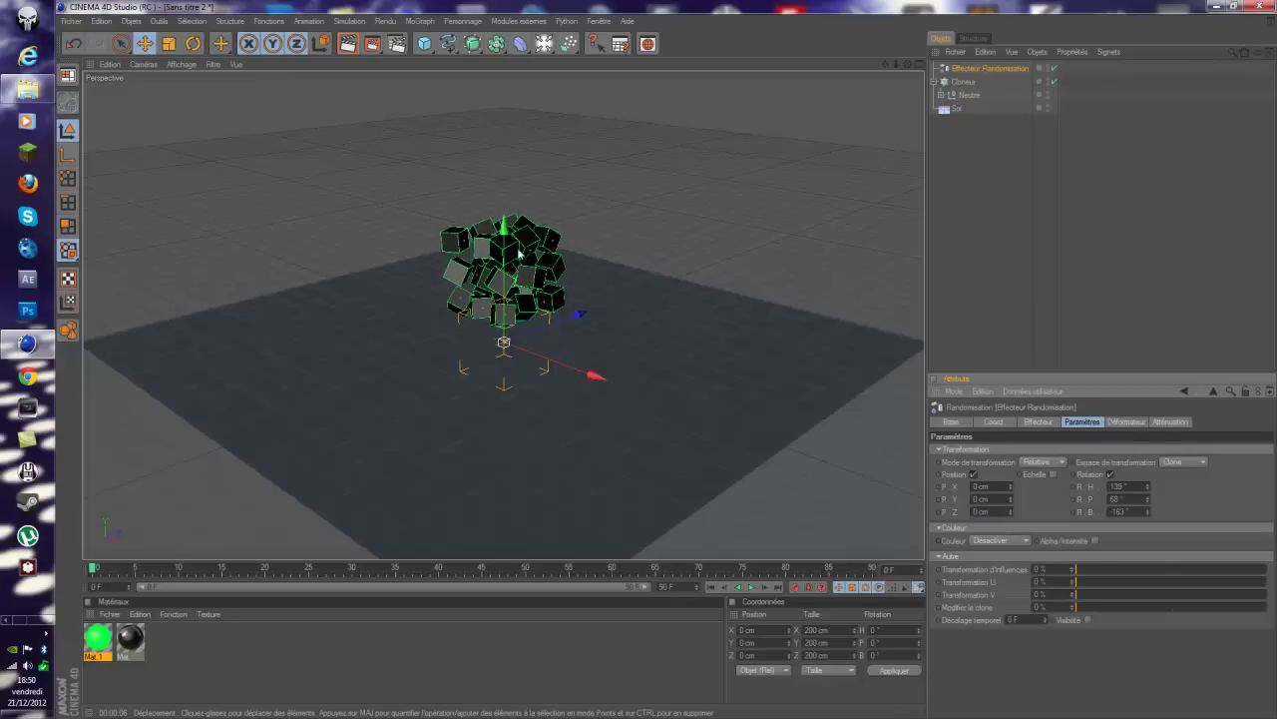
# Raise the cloner higher above the floor, to about Y 662 cm, and deselect it
pyautogui.click(483, 252)
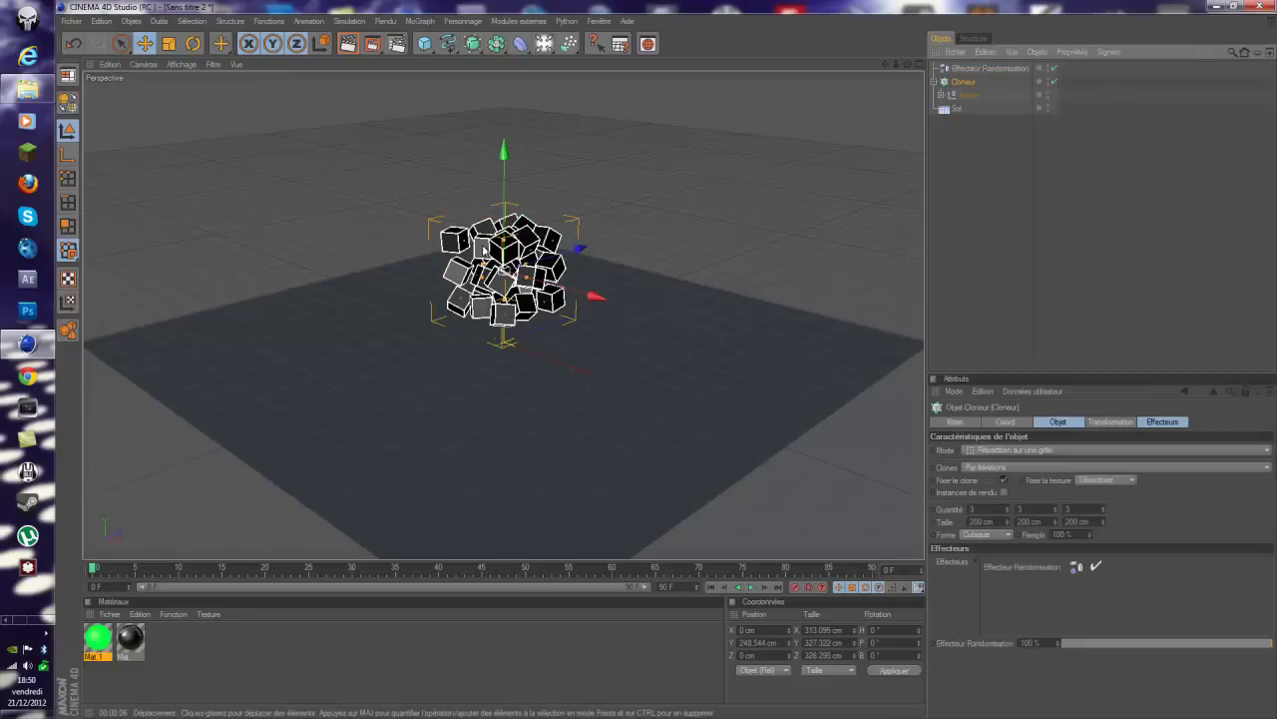
pyautogui.moveTo(506, 208); pyautogui.dragTo(506, 64)
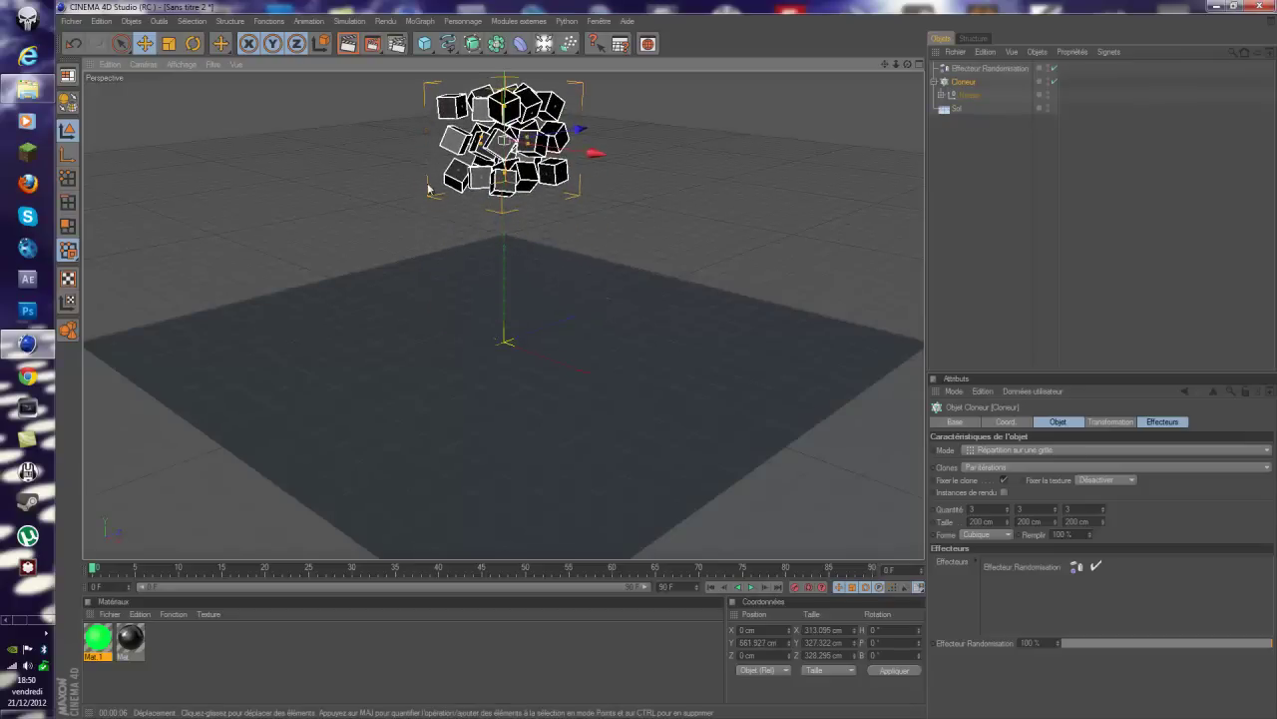
pyautogui.click(979, 172)
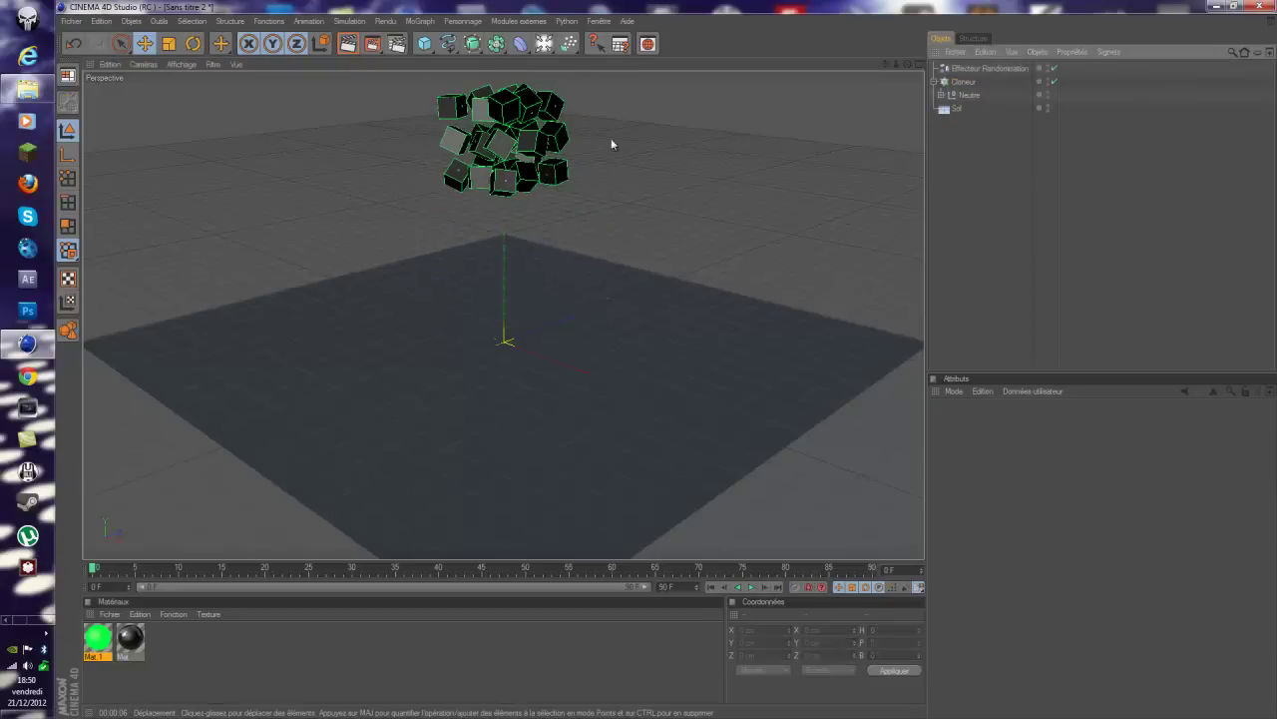
# Set the Random effector's position to about X 67, Y 12, Z 24 cm and its rotation to about H -18°, P 209°, B -526°
pyautogui.scroll(6, 564, 147)
pyautogui.moveTo(882, 64); pyautogui.dragTo(866, 429)
pyautogui.click(978, 70)
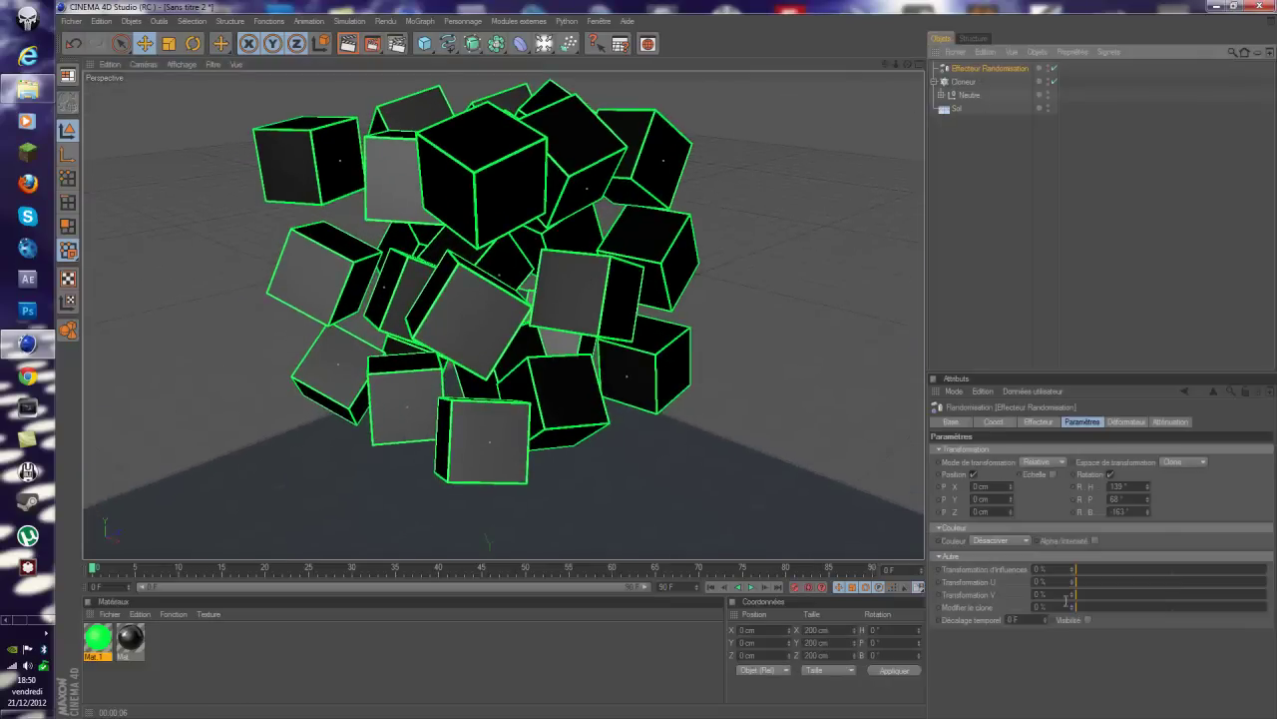
pyautogui.moveTo(1148, 513); pyautogui.dragTo(1149, 541)
pyautogui.moveTo(1010, 499); pyautogui.dragTo(1010, 508)
pyautogui.scroll(-3, 880, 425)
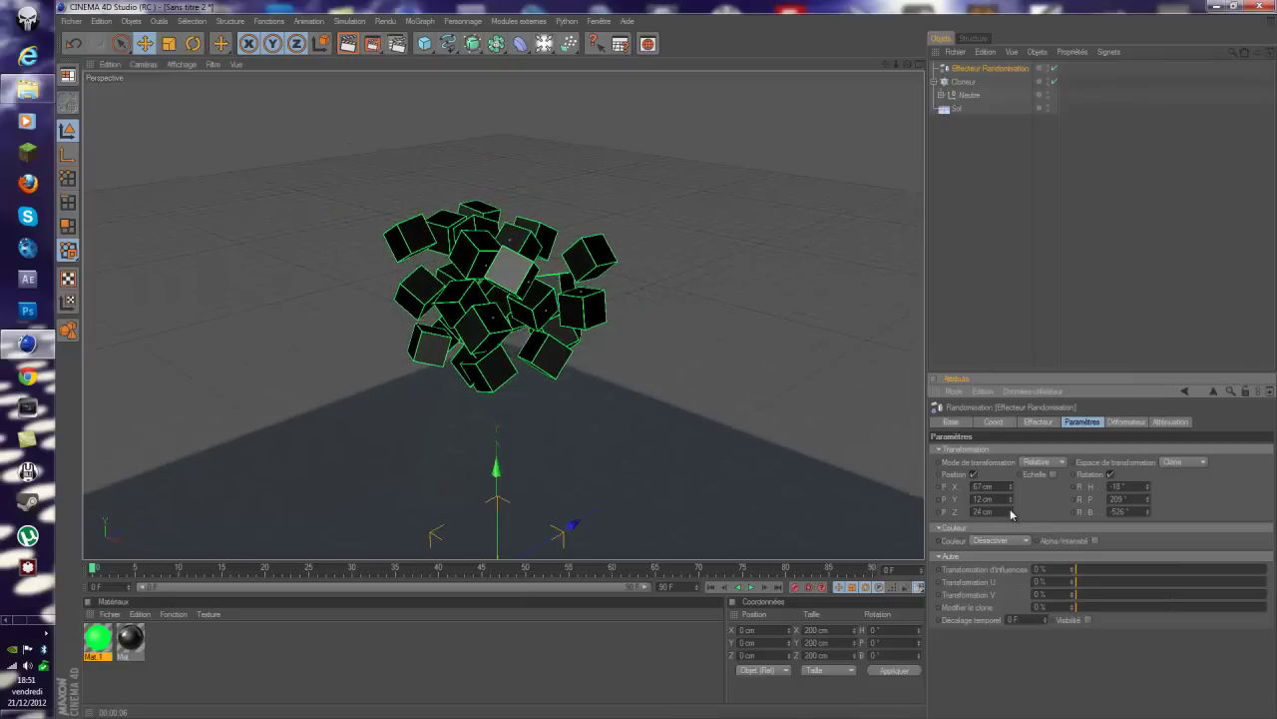
# Add a dynamics body tag (Dynamiques de corps) to the floor object
pyautogui.click(958, 84)
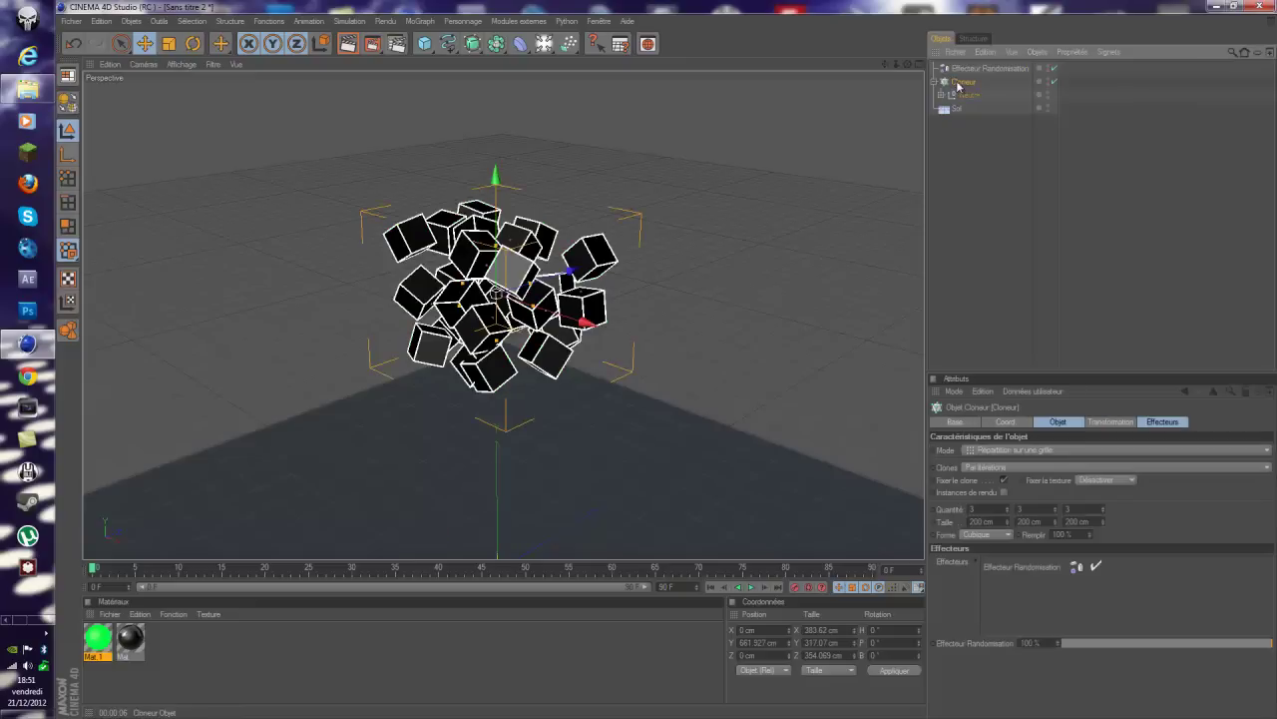
pyautogui.click(960, 109)
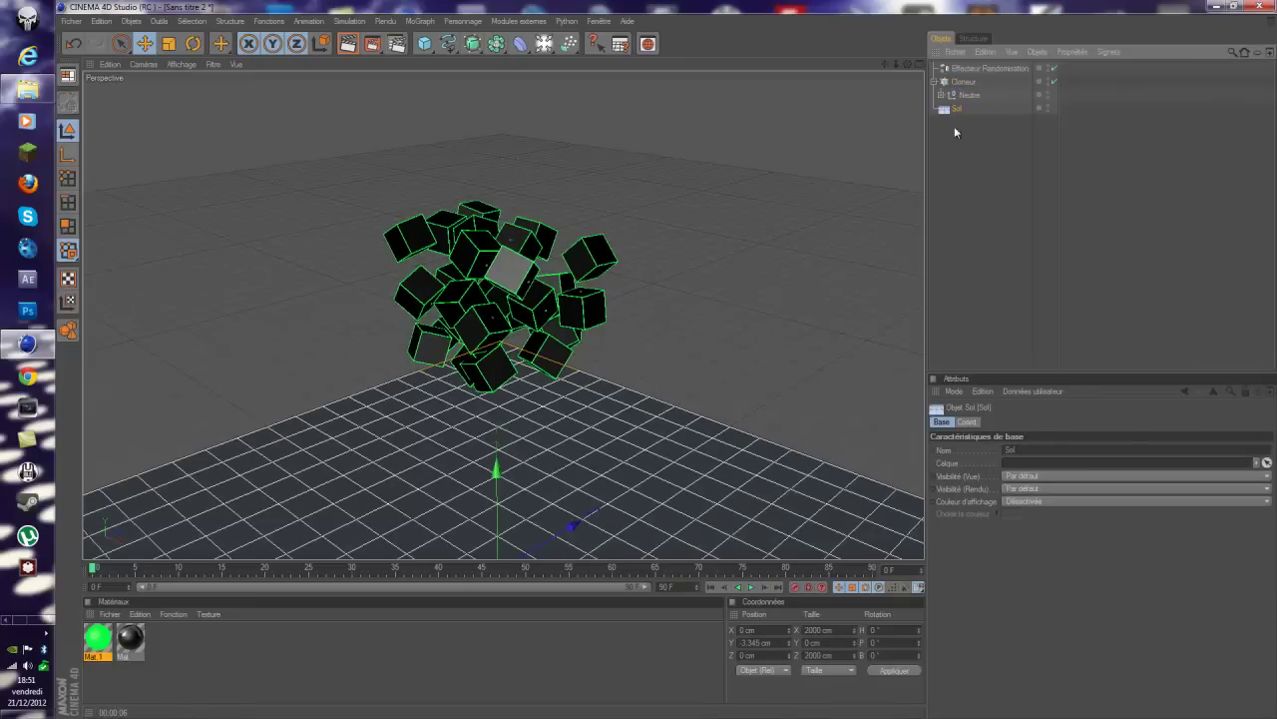
pyautogui.moveTo(883, 65); pyautogui.dragTo(665, 373)
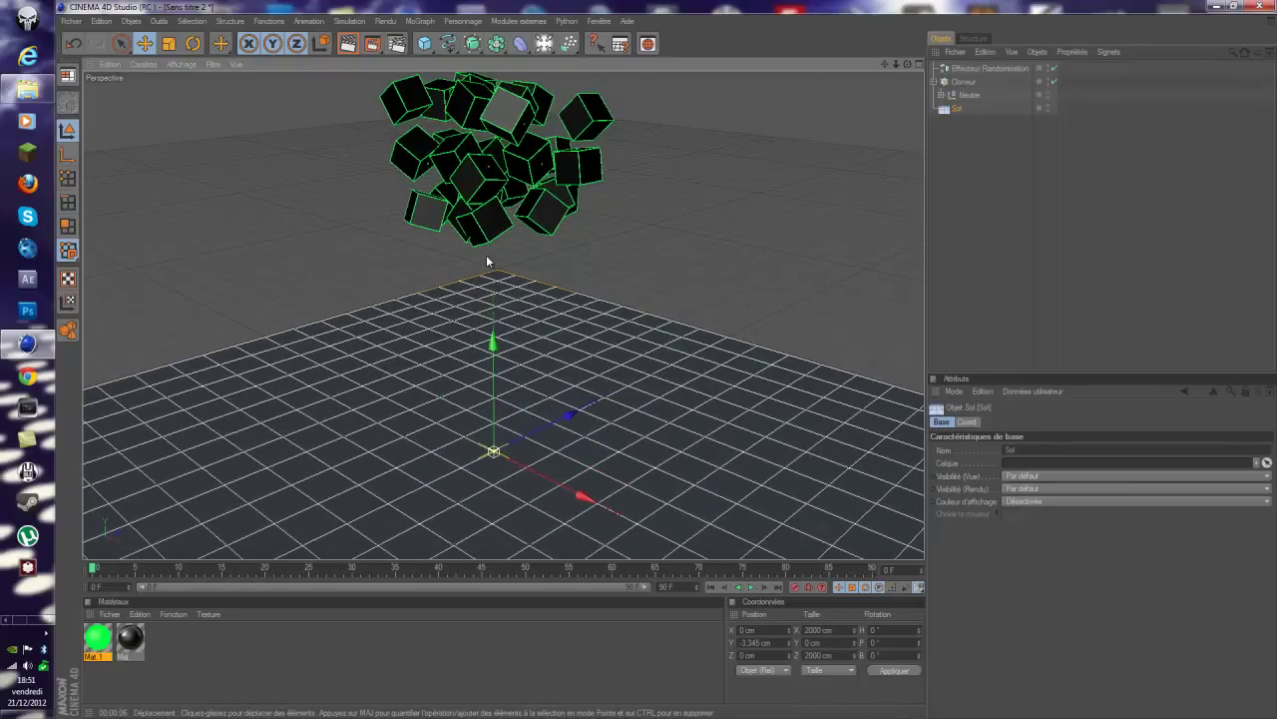
pyautogui.rightClick(957, 111)
pyautogui.moveTo(1039, 142)
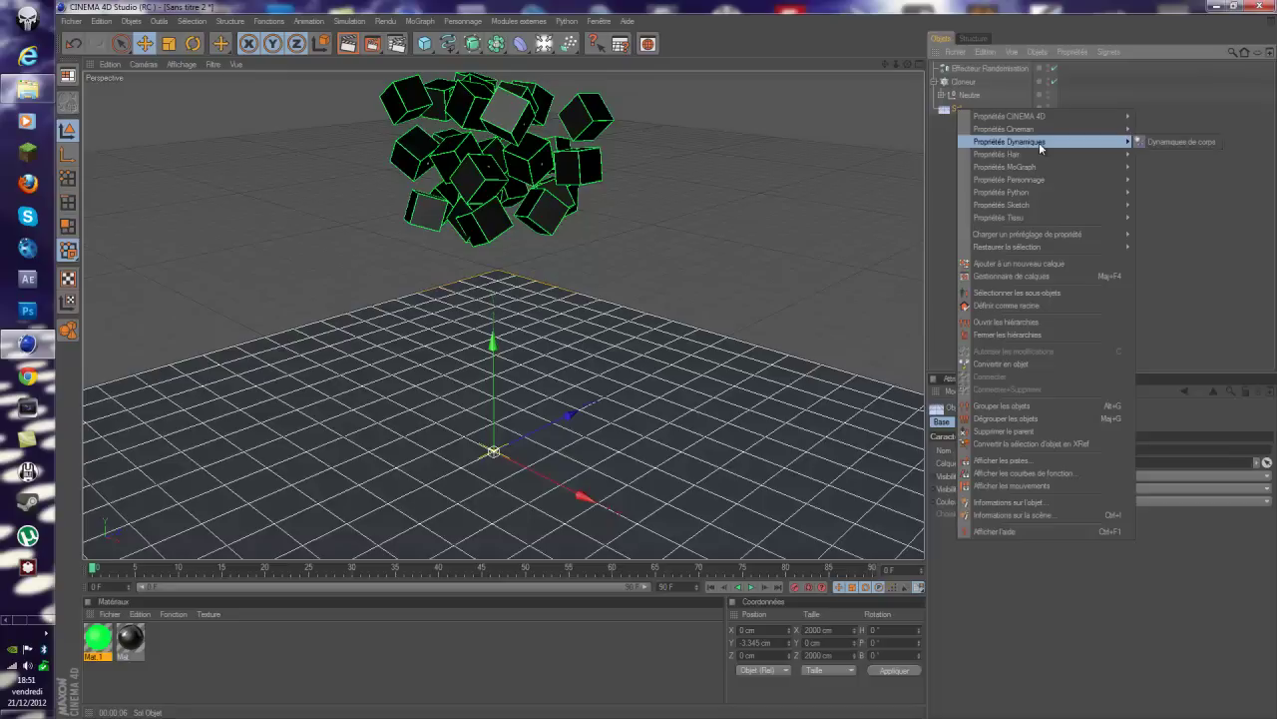
pyautogui.click(1156, 142)
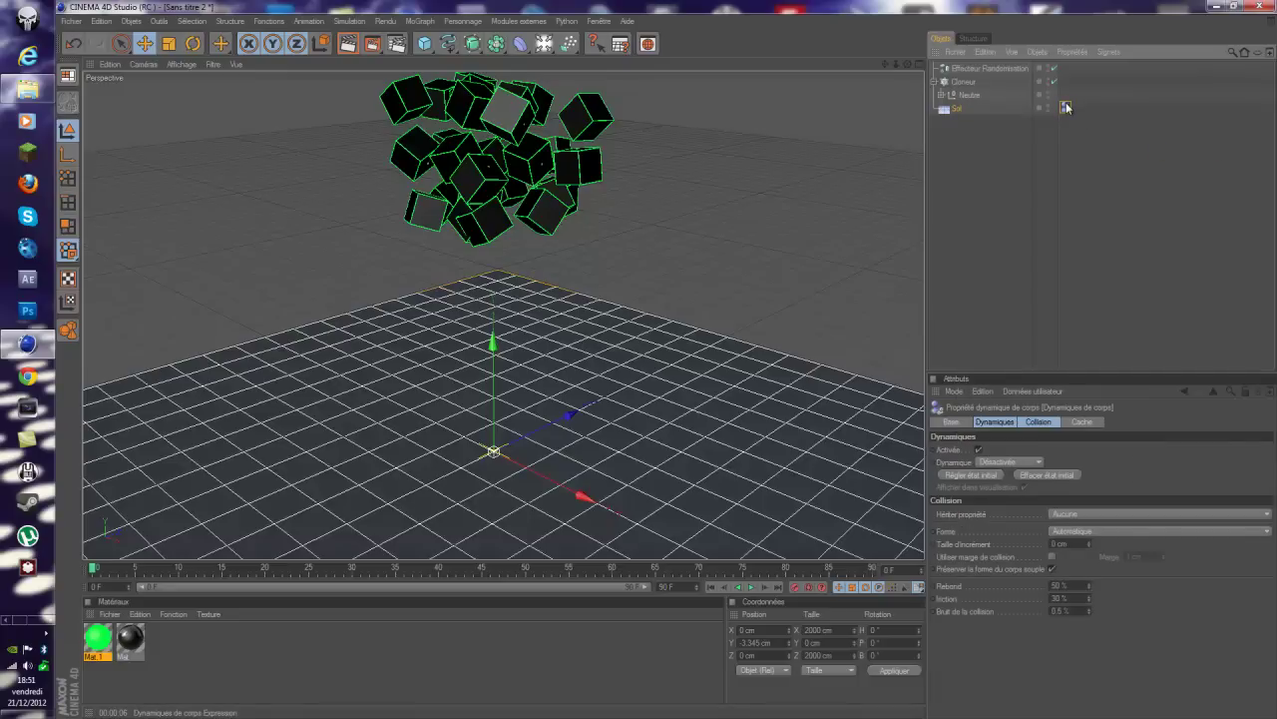
pyautogui.rightClick(958, 111)
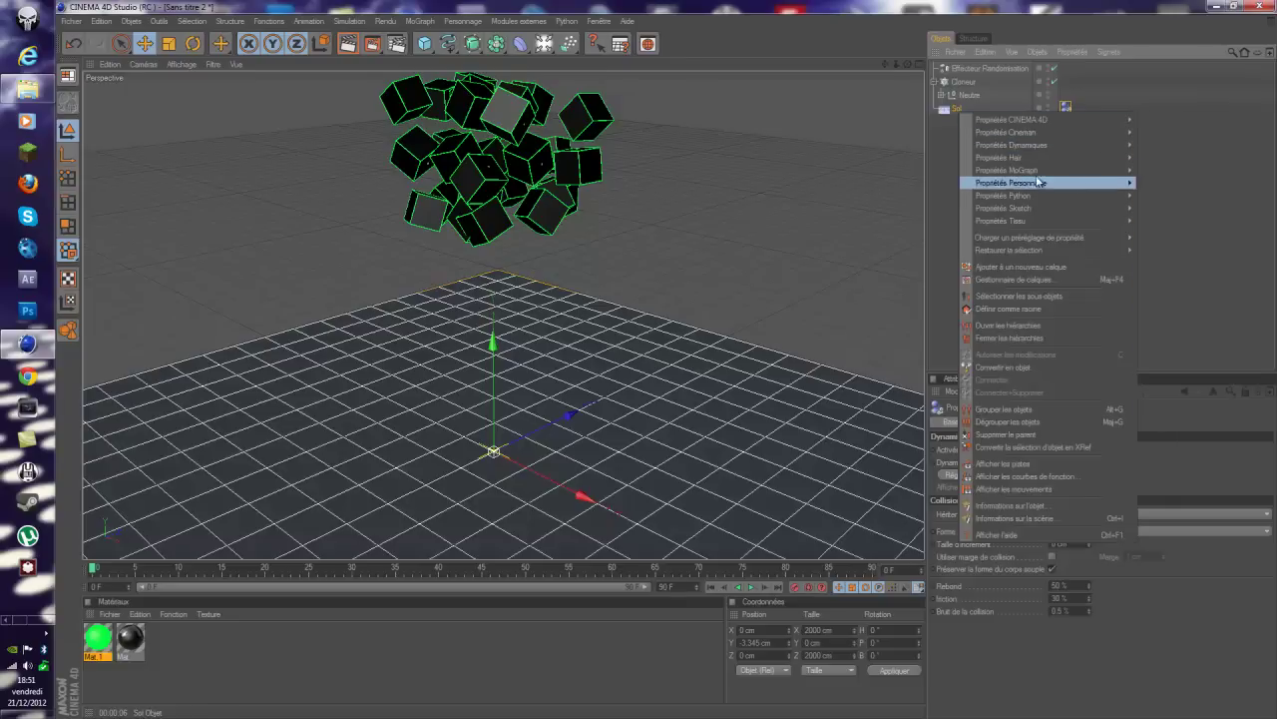
pyautogui.click(955, 157)
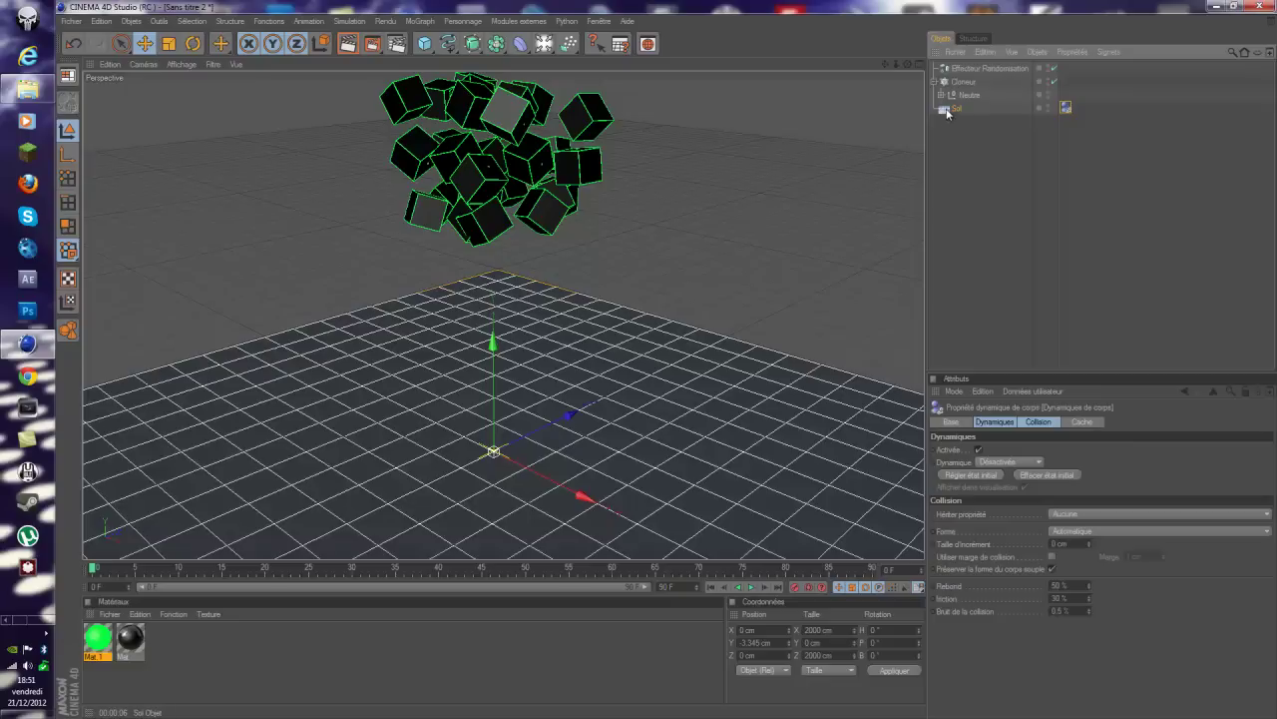
# Add a dynamics body tag (Dynamiques de corps) to the cloner
pyautogui.click(965, 83)
pyautogui.rightClick(968, 87)
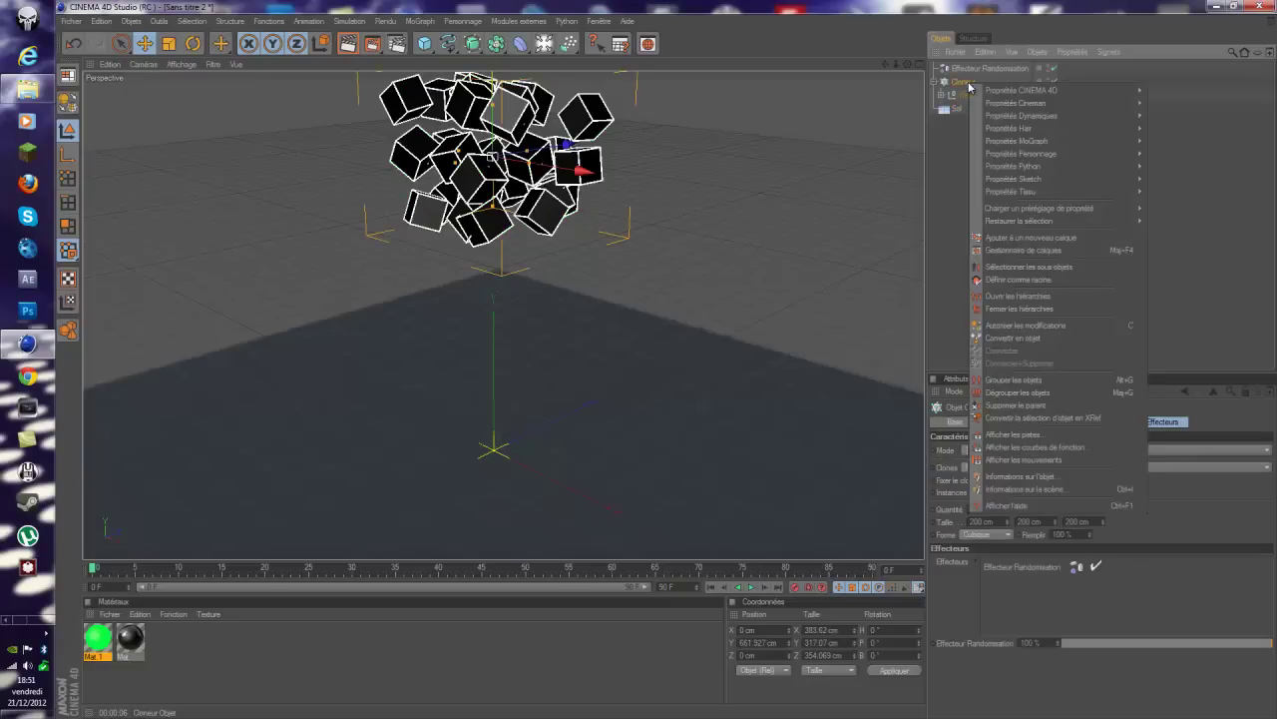
pyautogui.moveTo(1128, 116)
pyautogui.click(1187, 116)
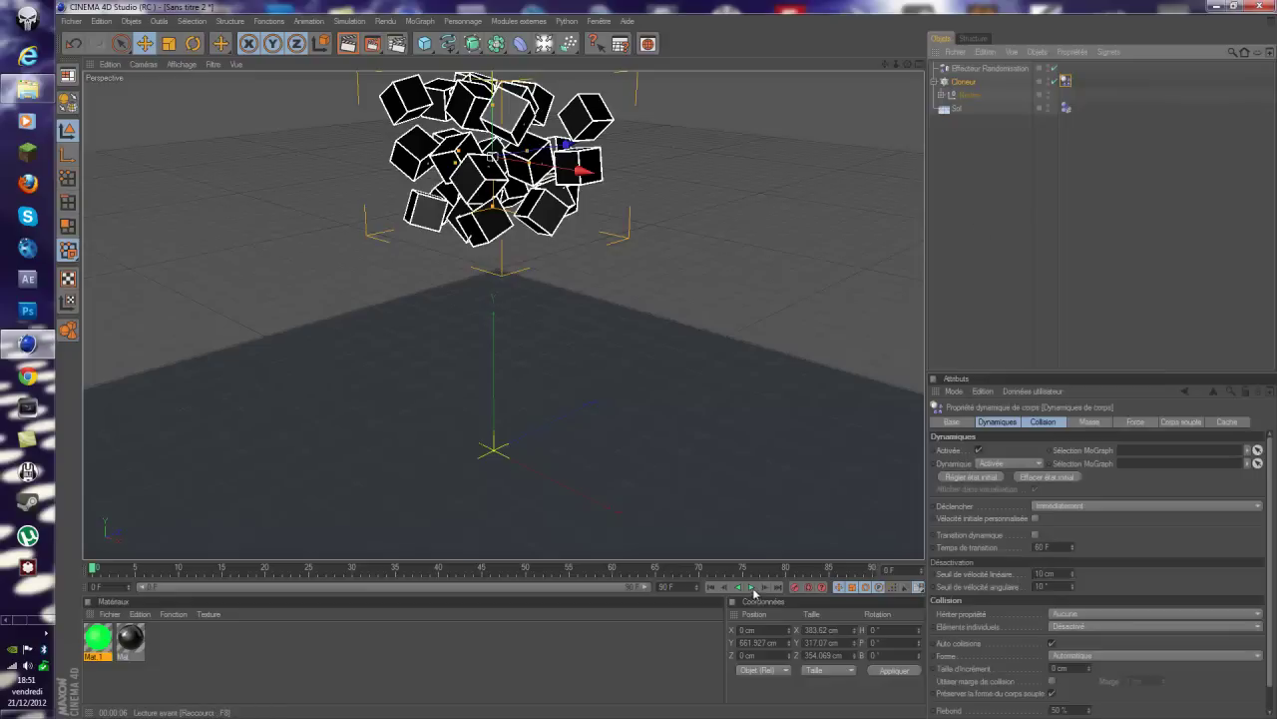
# Extend the animation and its preview range to 150 frames, and play the simulation
pyautogui.write('150')
pyautogui.press('Return')
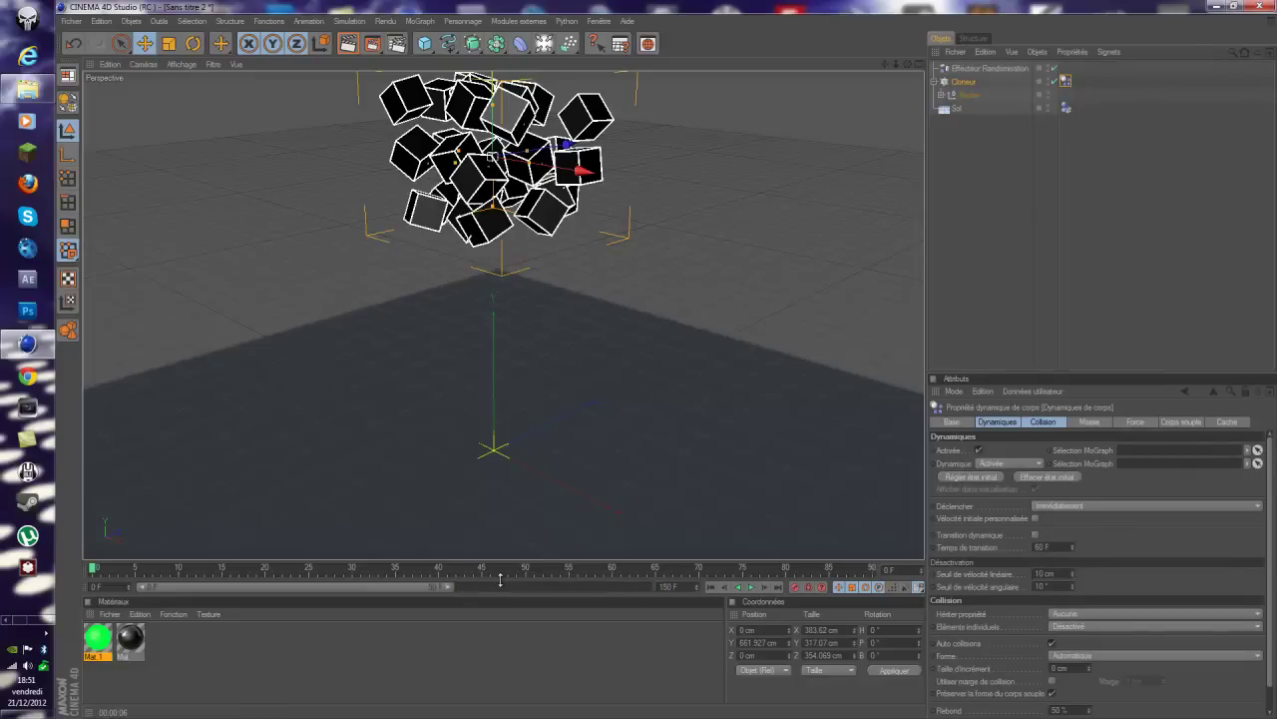
pyautogui.moveTo(452, 588); pyautogui.dragTo(661, 589)
pyautogui.click(1004, 339)
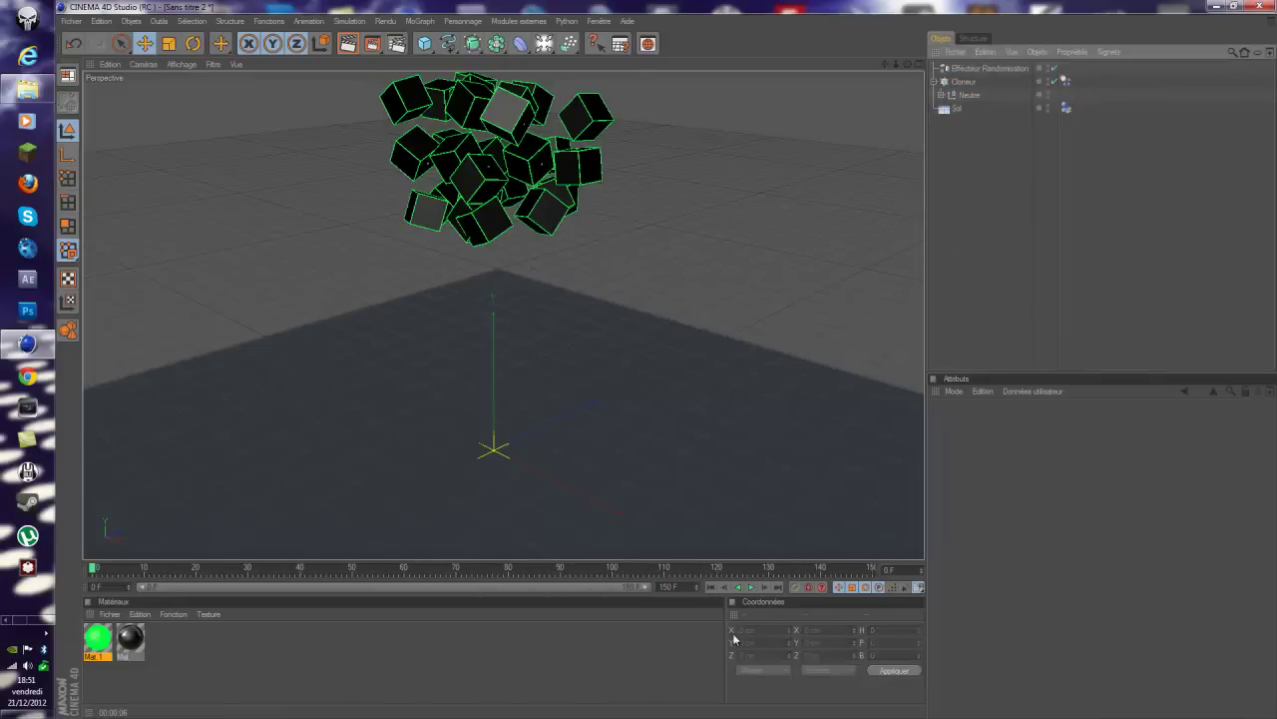
pyautogui.click(751, 588)
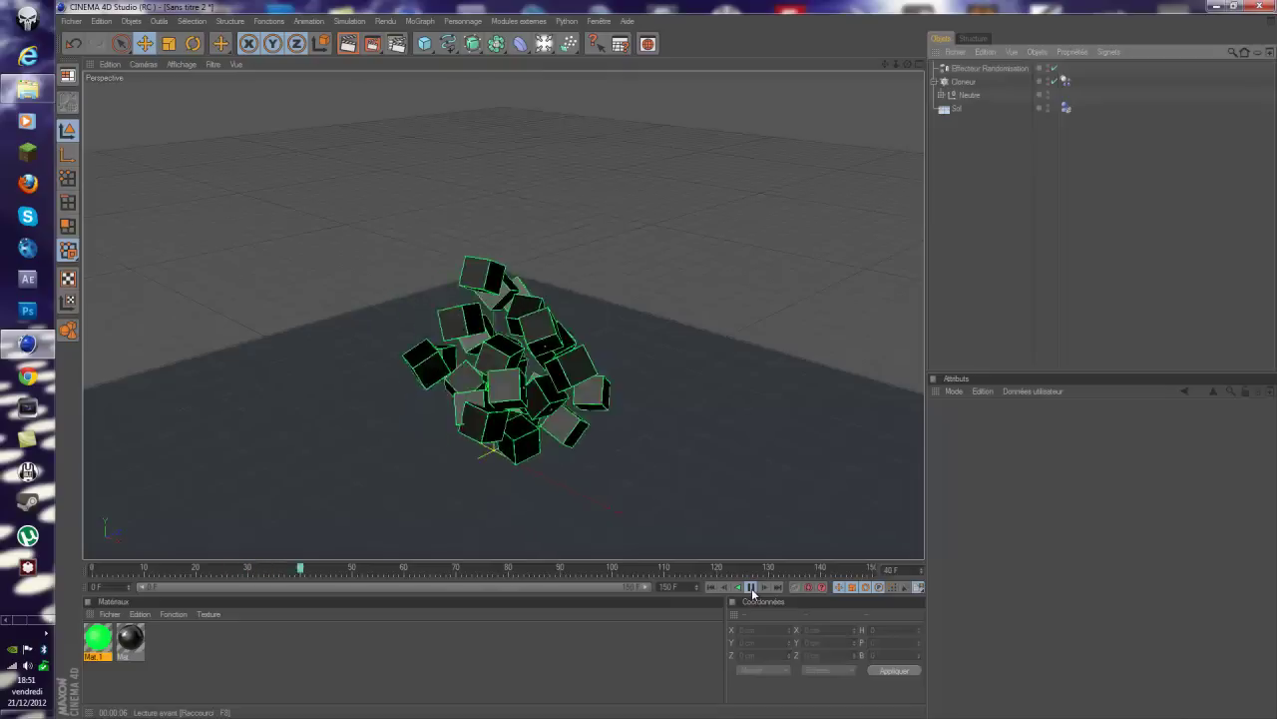
pyautogui.click(752, 588)
# Turn off the cloner's Fixer le clone option and replay the simulation from the start
pyautogui.click(940, 94)
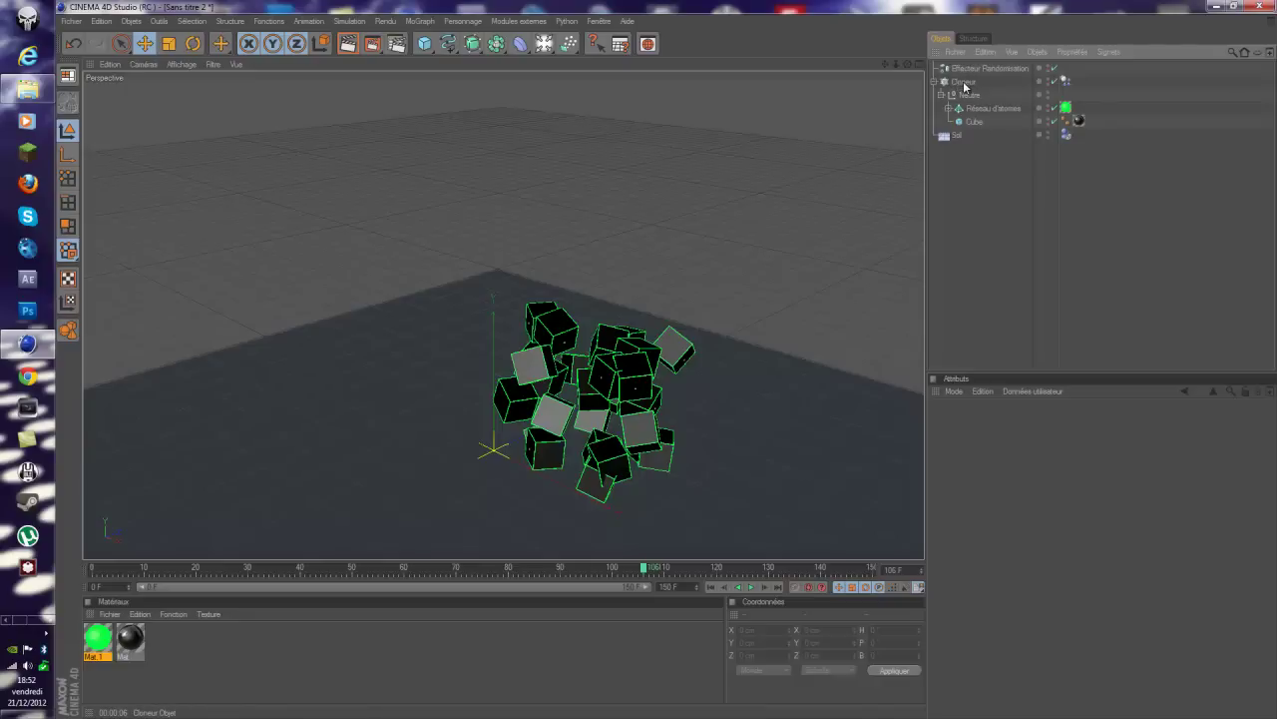
pyautogui.click(964, 82)
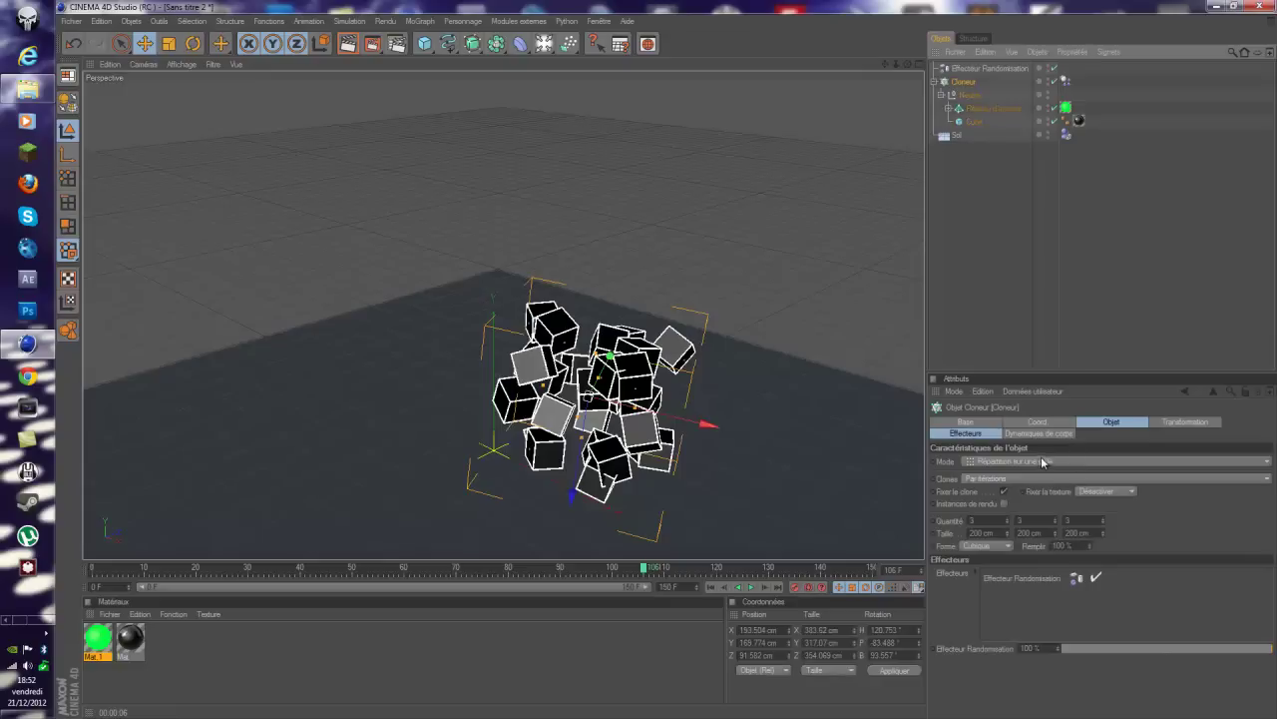
pyautogui.click(1004, 492)
pyautogui.click(709, 587)
pyautogui.click(751, 587)
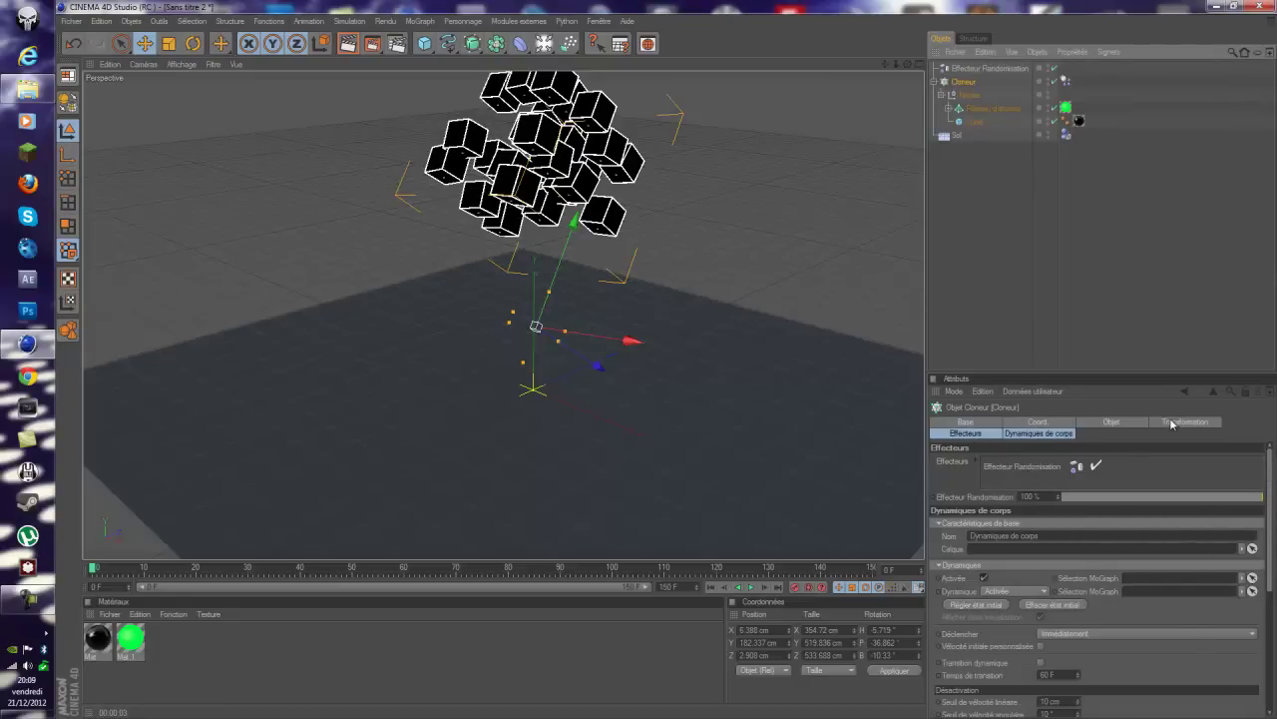
# Try the cloner's body dynamics with the individual elements collision option set to Désactivé, playing the simulation and rewinding it
pyautogui.click(1135, 423)
pyautogui.click(1026, 434)
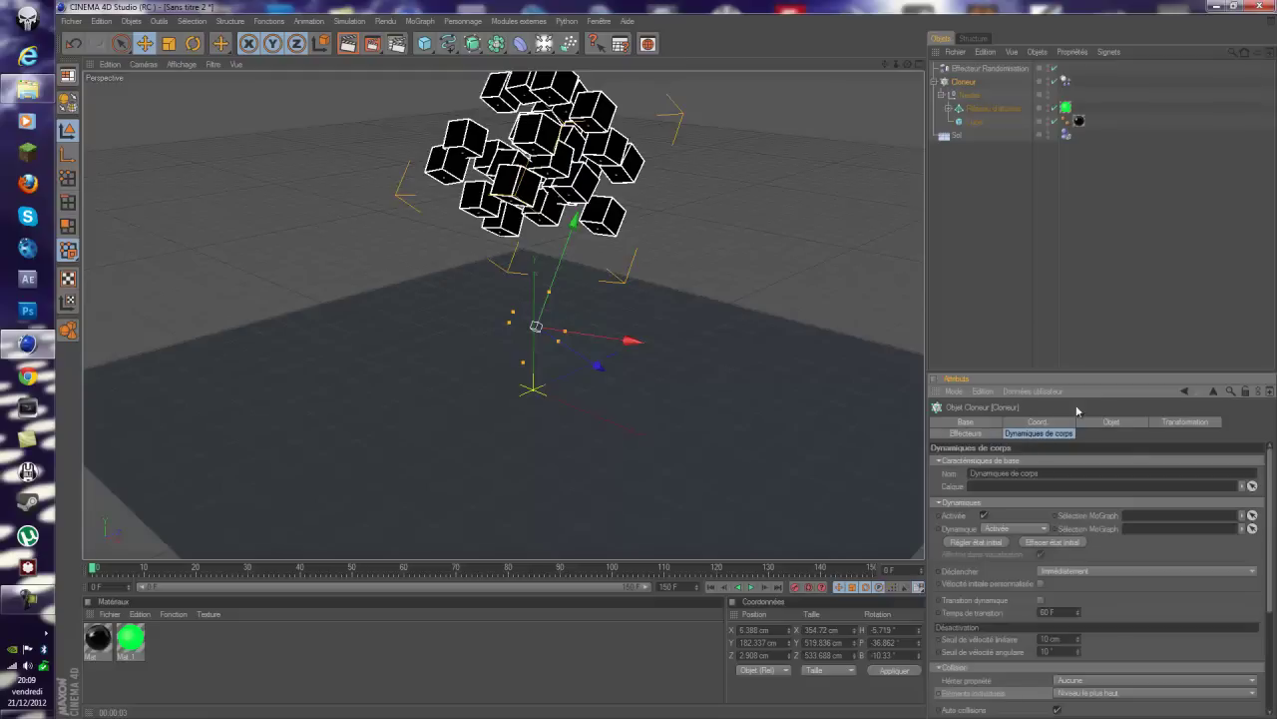
pyautogui.moveTo(1270, 461); pyautogui.dragTo(1270, 529)
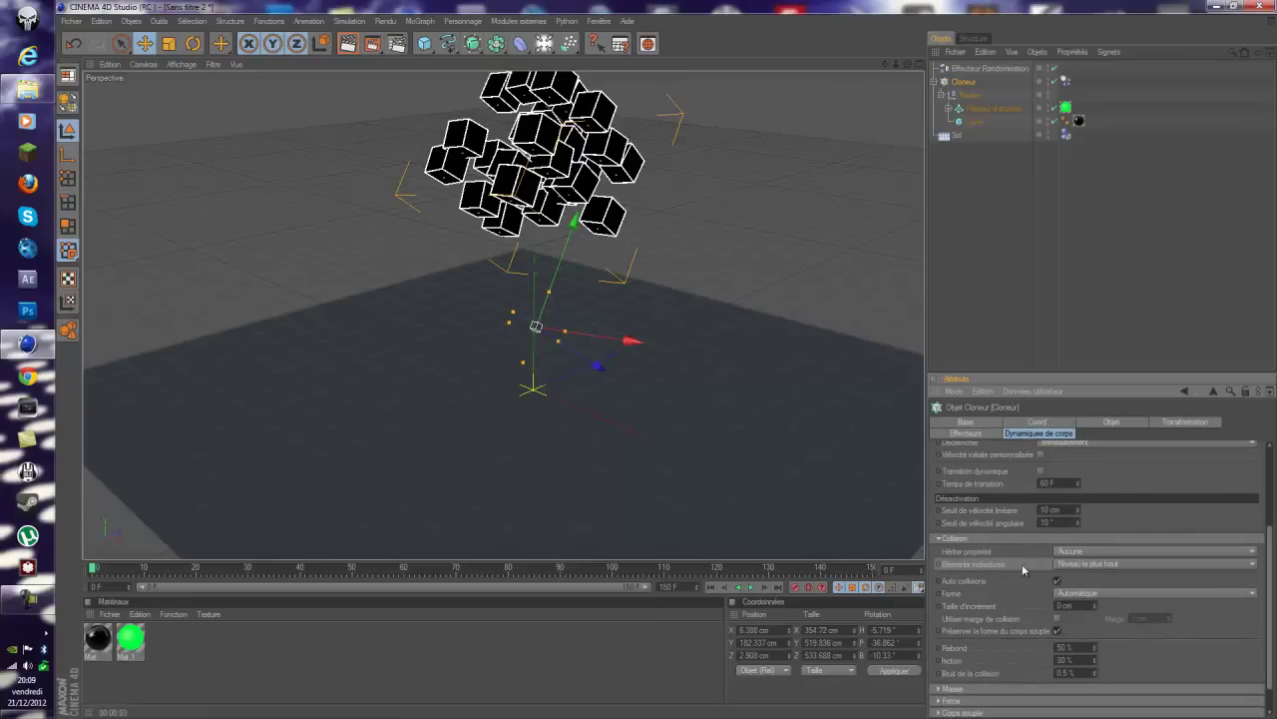
pyautogui.click(1076, 565)
pyautogui.click(1082, 575)
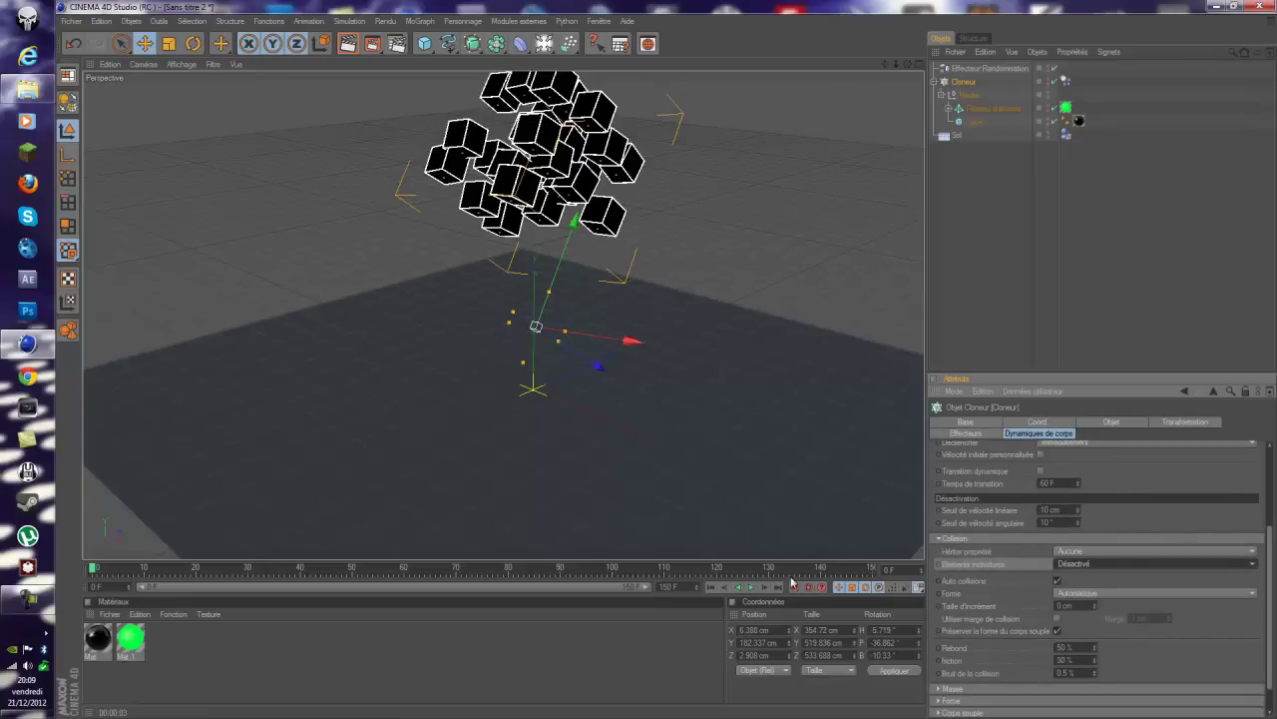
pyautogui.click(750, 587)
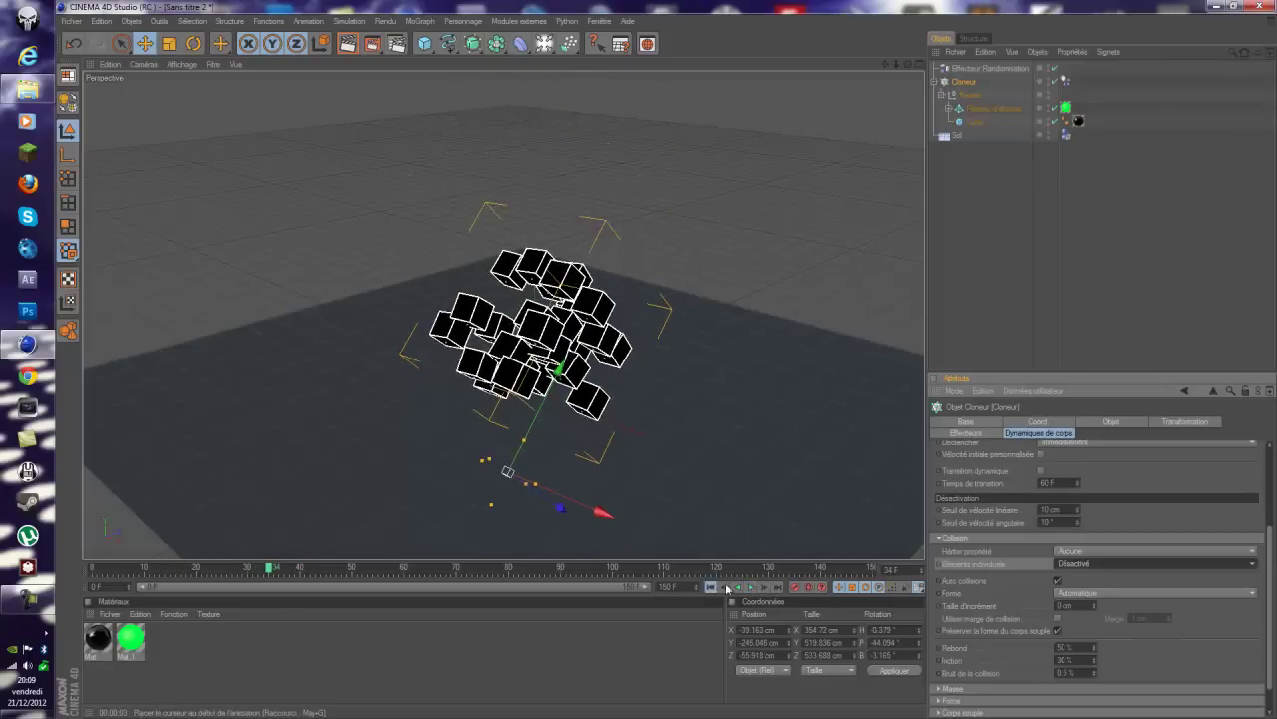
pyautogui.click(712, 587)
# Set the individual elements collision option of the cloner's dynamics to Niveau le plus haut and play the simulation
pyautogui.click(1076, 564)
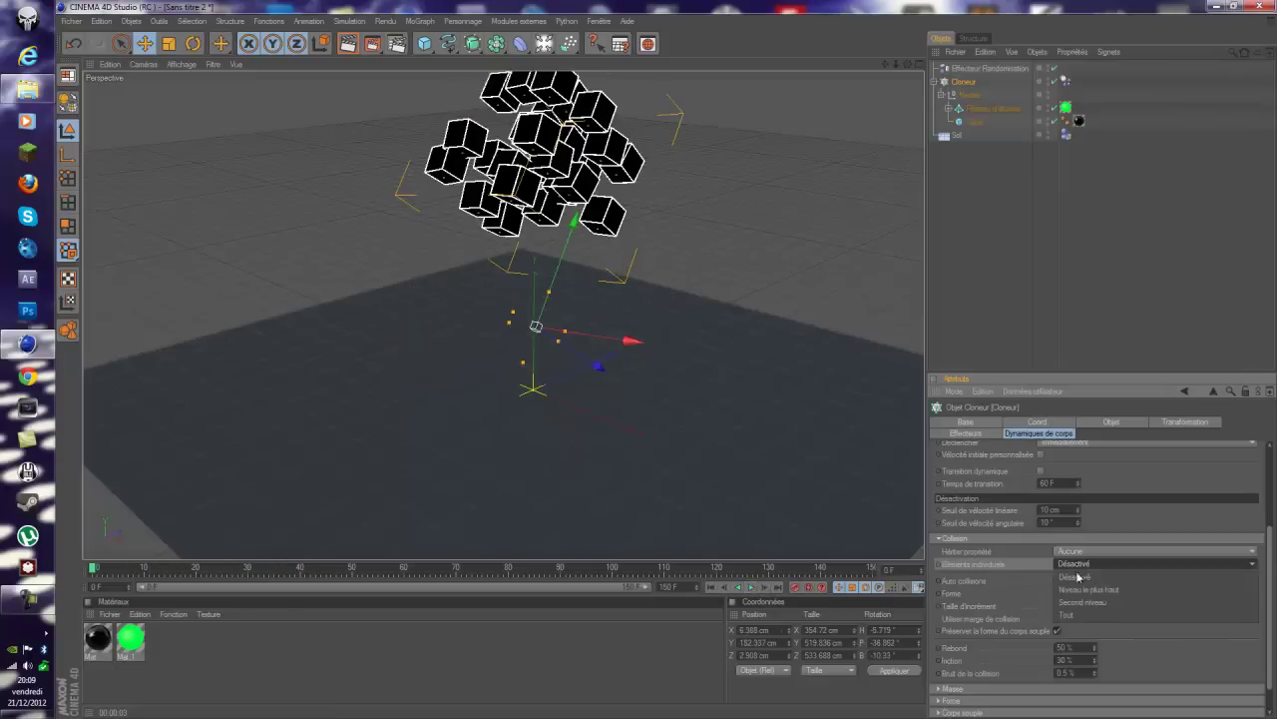
pyautogui.click(1081, 590)
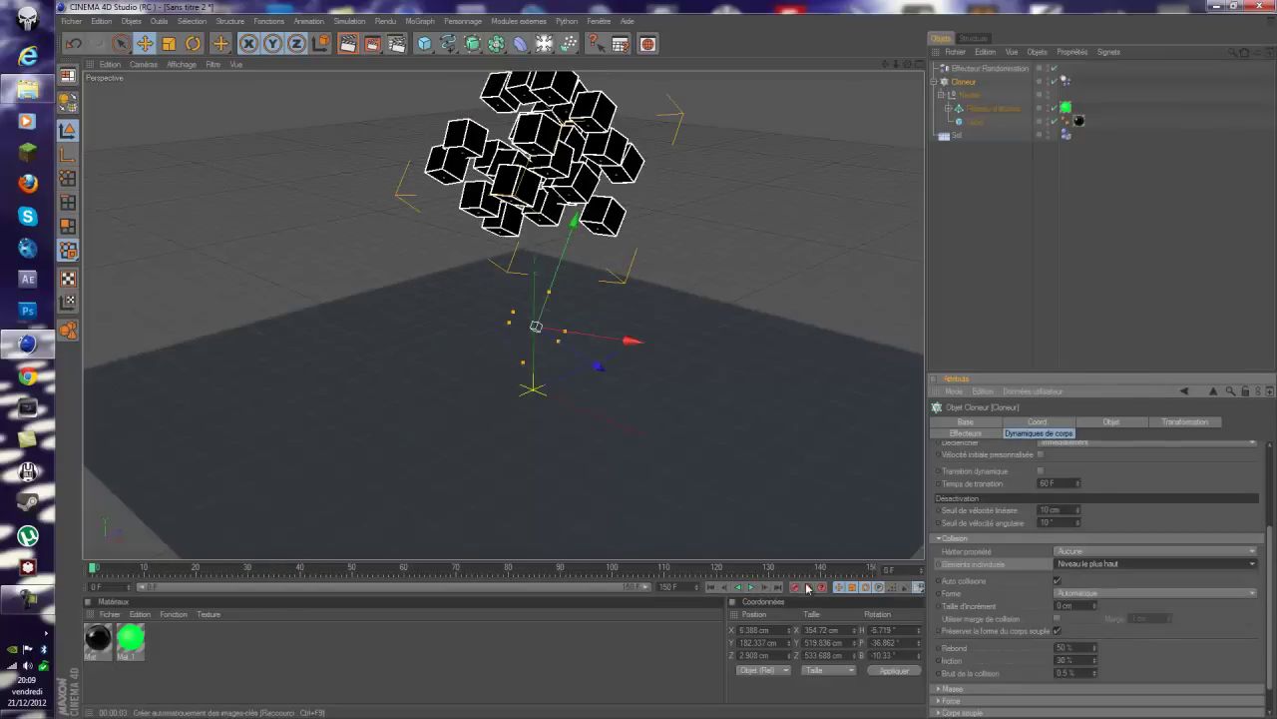
pyautogui.click(750, 588)
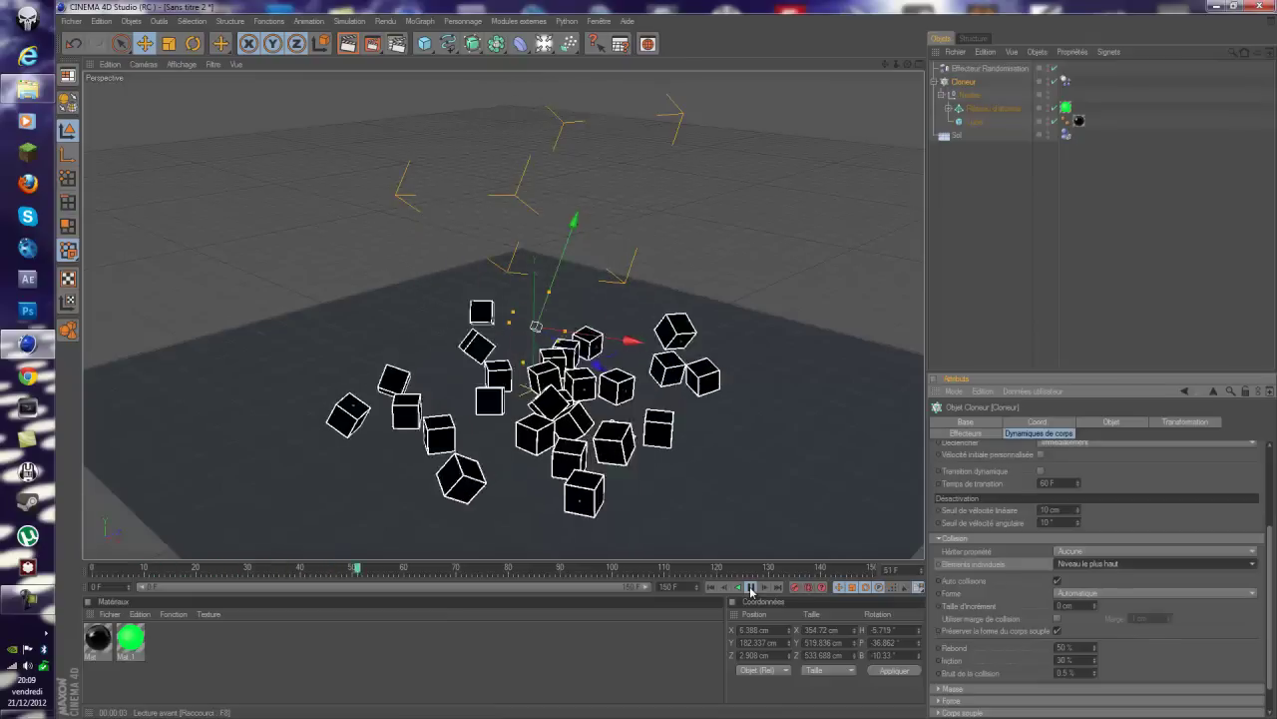
pyautogui.click(1044, 195)
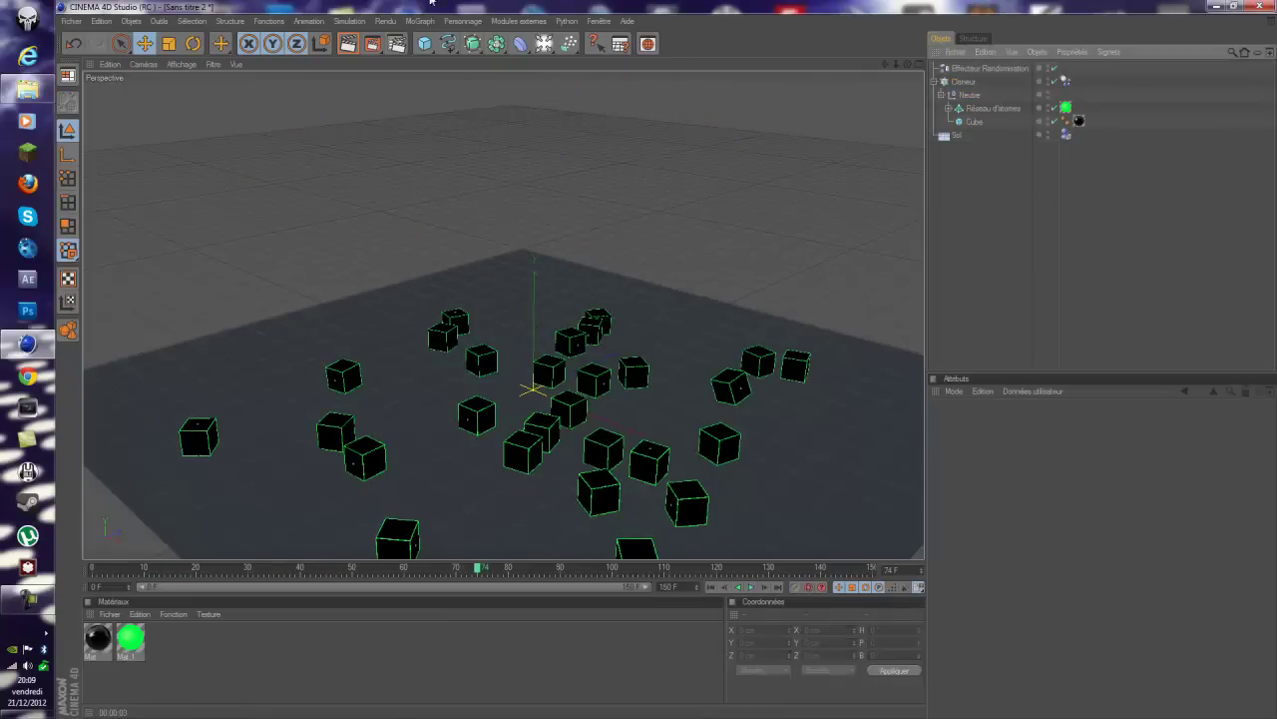
# Replay the simulation from the start, stop at frame 40 and render the perspective view
pyautogui.click(710, 587)
pyautogui.click(751, 587)
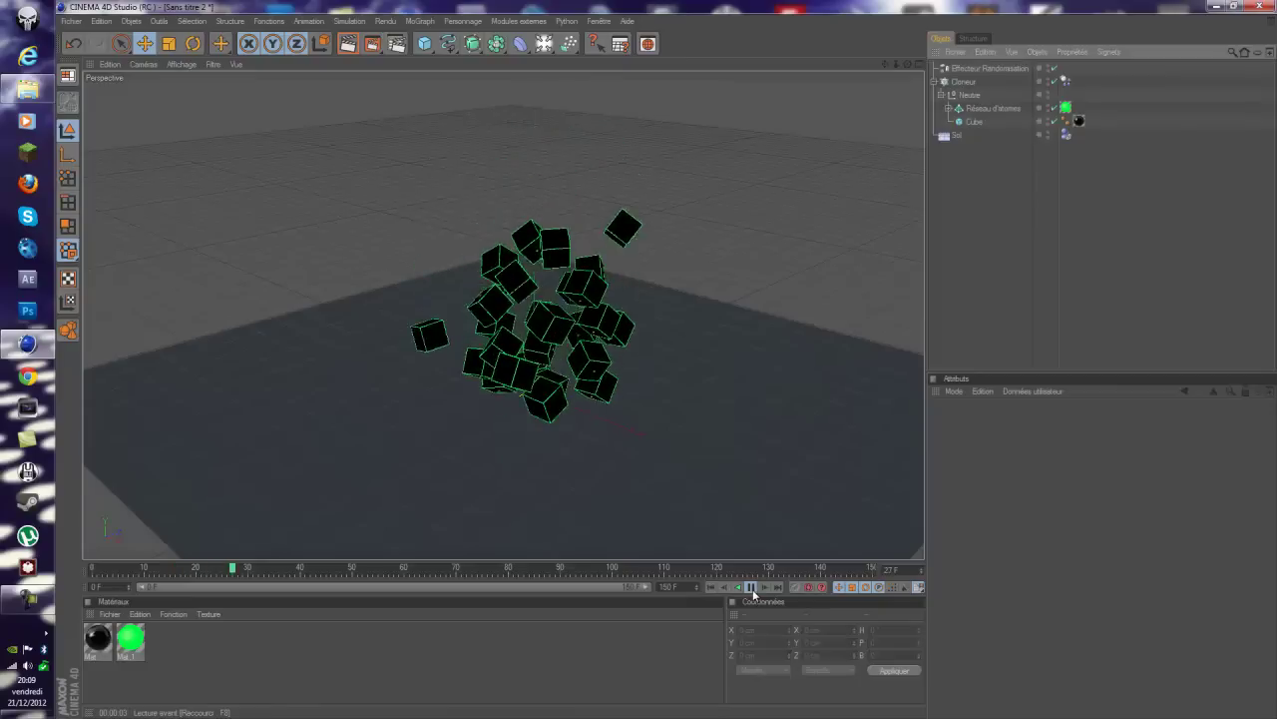
pyautogui.click(751, 589)
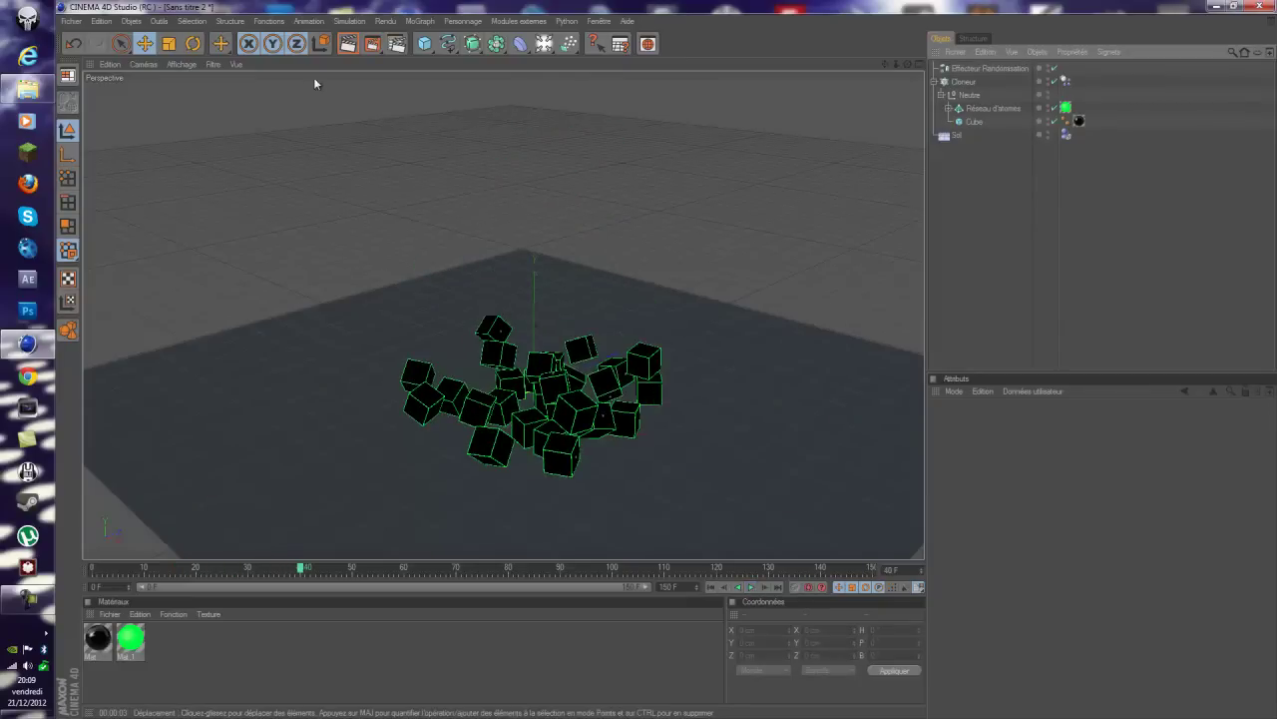
pyautogui.click(347, 44)
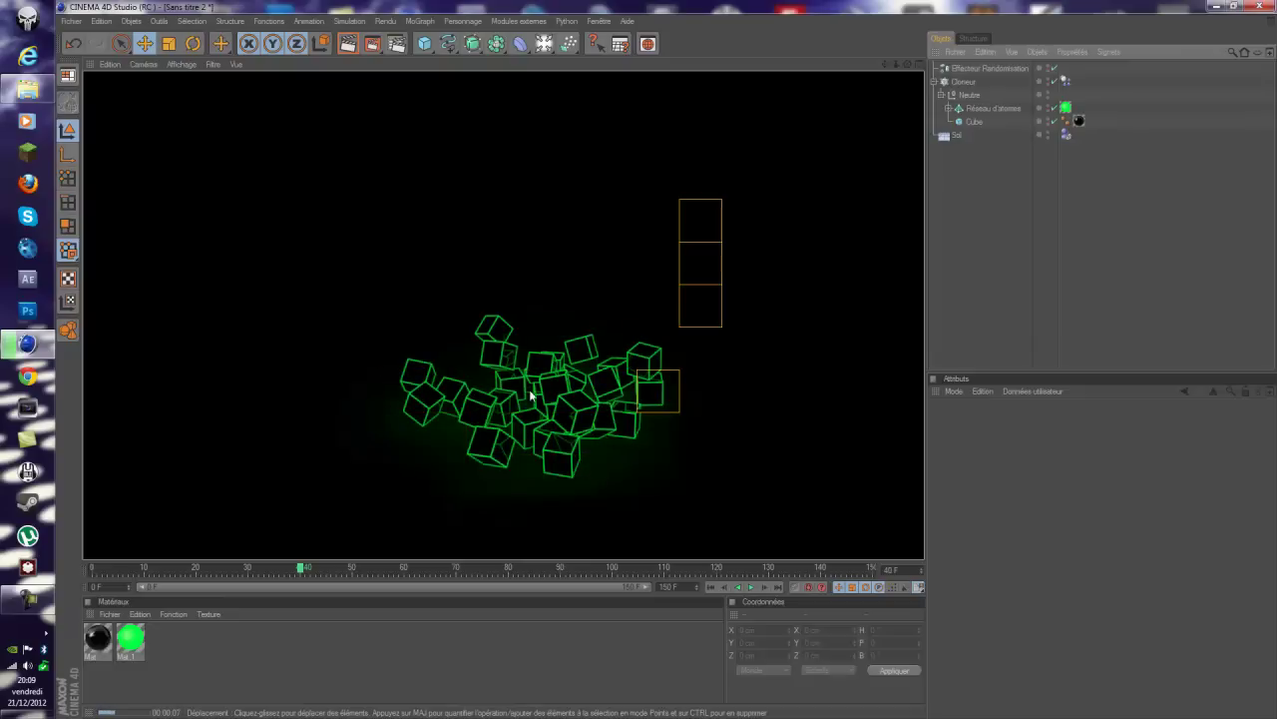
# Group the Random effector and the cloner with its contents under a null named "Cubes verts"
pyautogui.click(969, 67)
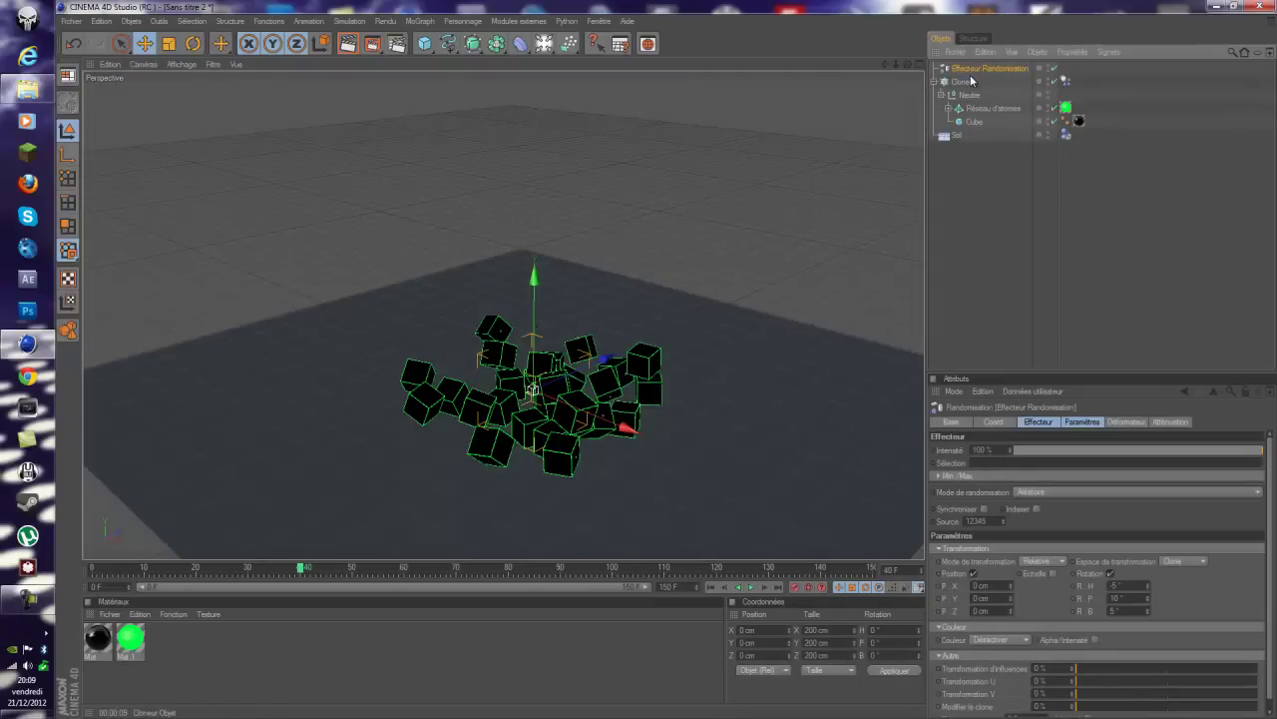
pyautogui.keyDown('shift'); pyautogui.click(980, 108); pyautogui.keyUp('shift')
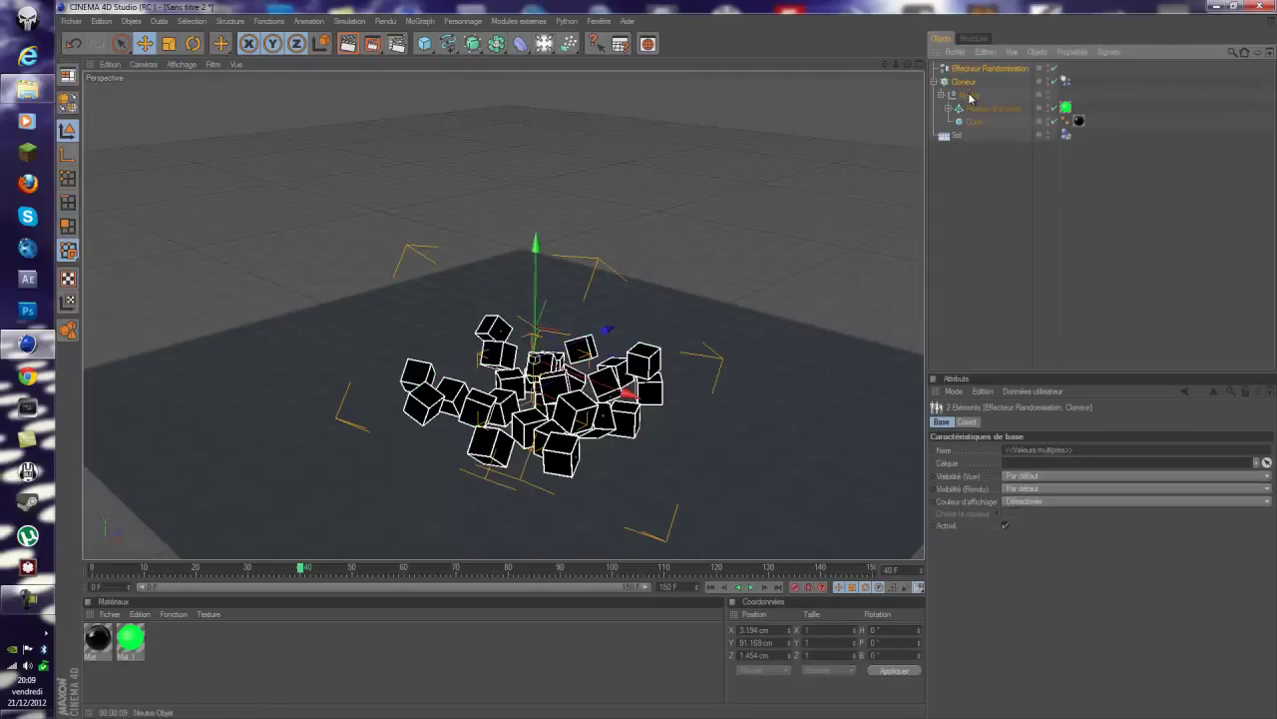
pyautogui.keyDown('shift'); pyautogui.click(979, 123); pyautogui.keyUp('shift')
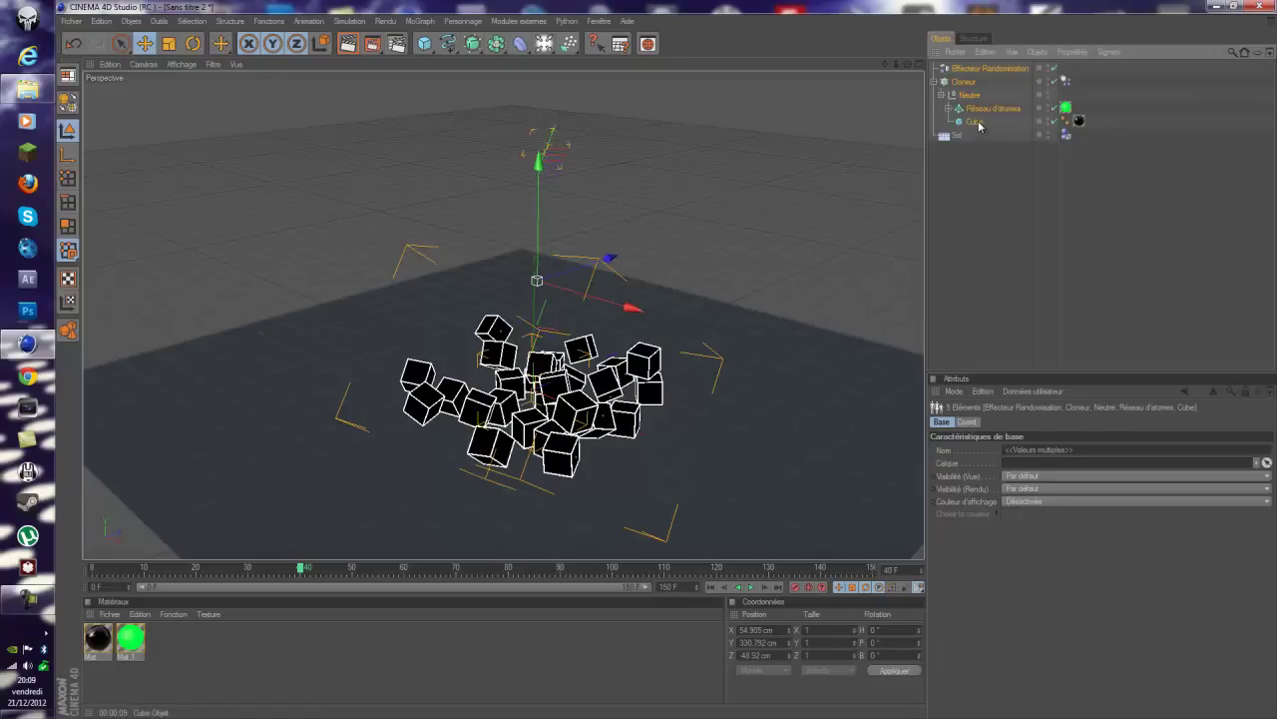
pyautogui.hotkey('alt', 'g')
pyautogui.click(936, 70)
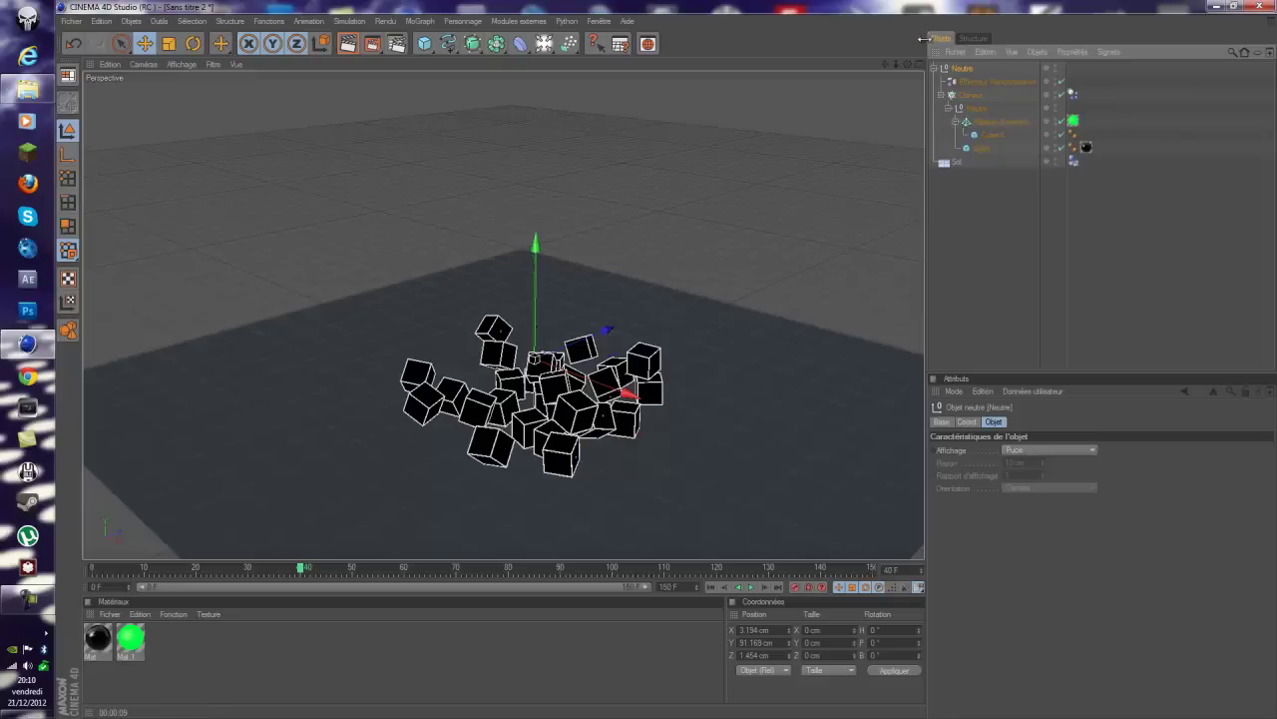
pyautogui.click(937, 69)
pyautogui.doubleClick(960, 68)
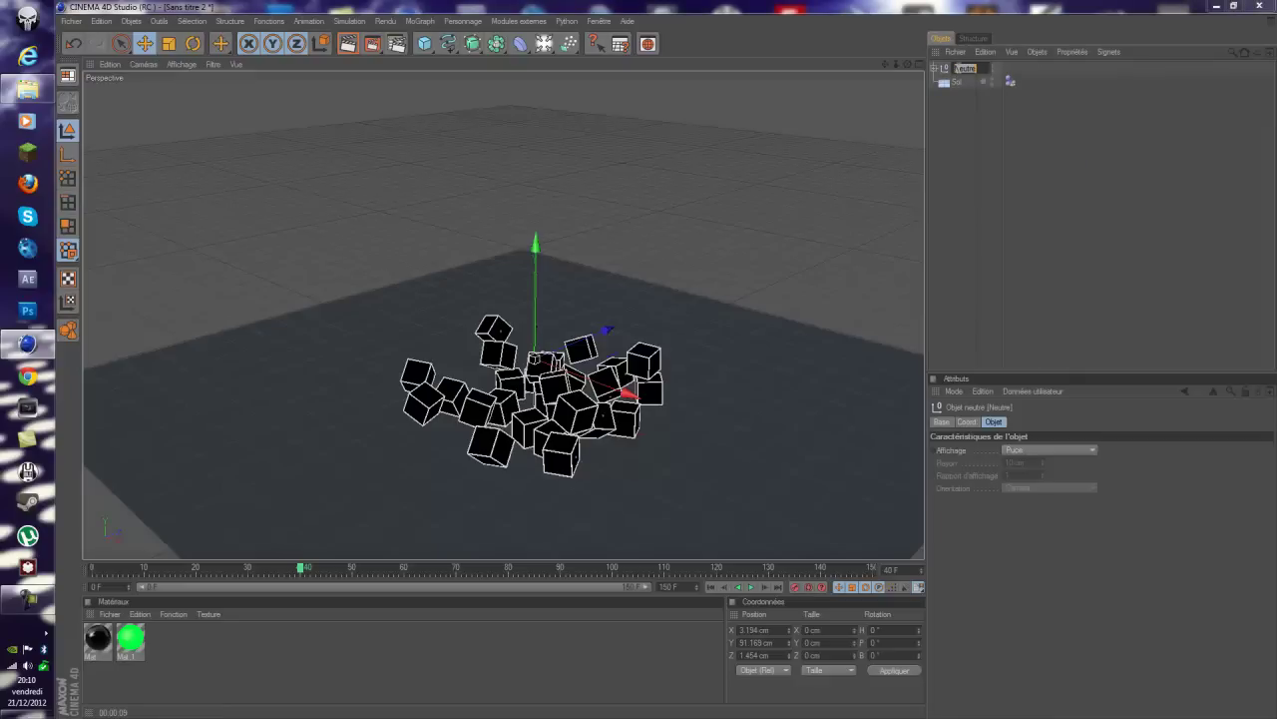
pyautogui.write('Cubes verts')
pyautogui.press('Return')
# Duplicate the "Cubes verts" group and name the copy "Cubes rouges"
pyautogui.hotkey('ctrl', 'c')
pyautogui.hotkey('ctrl', 'v')
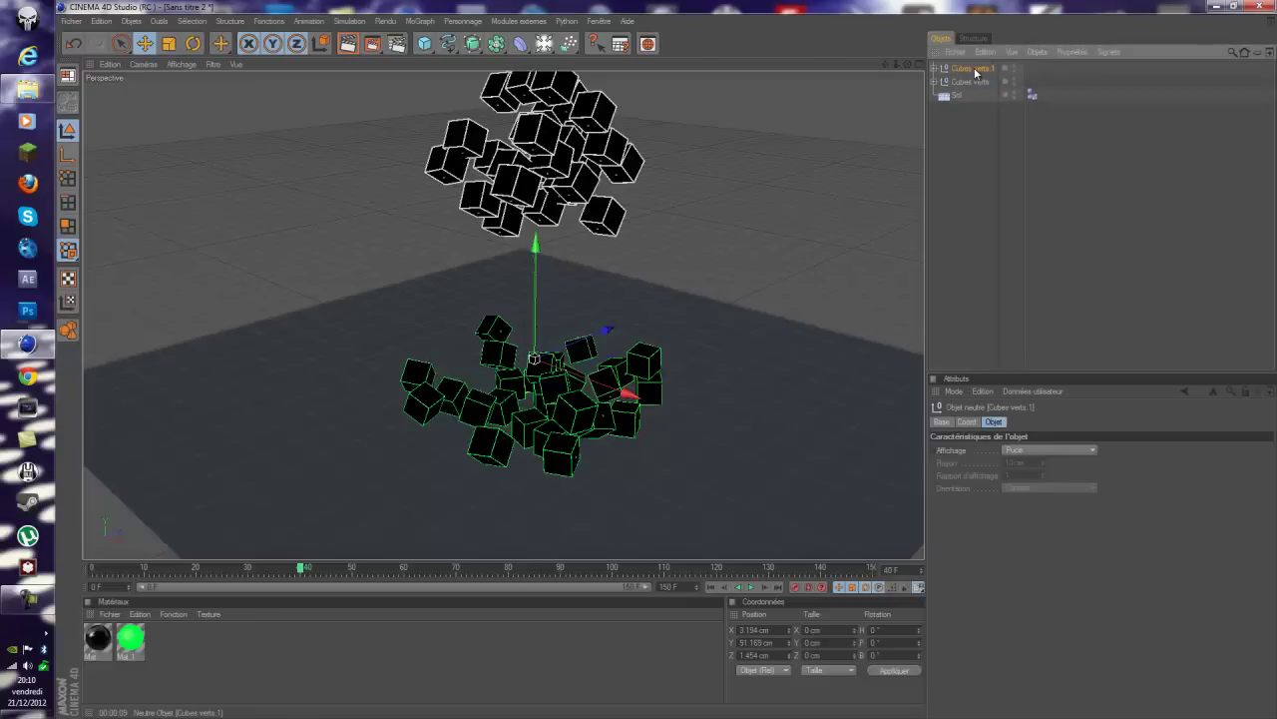
pyautogui.doubleClick(974, 68)
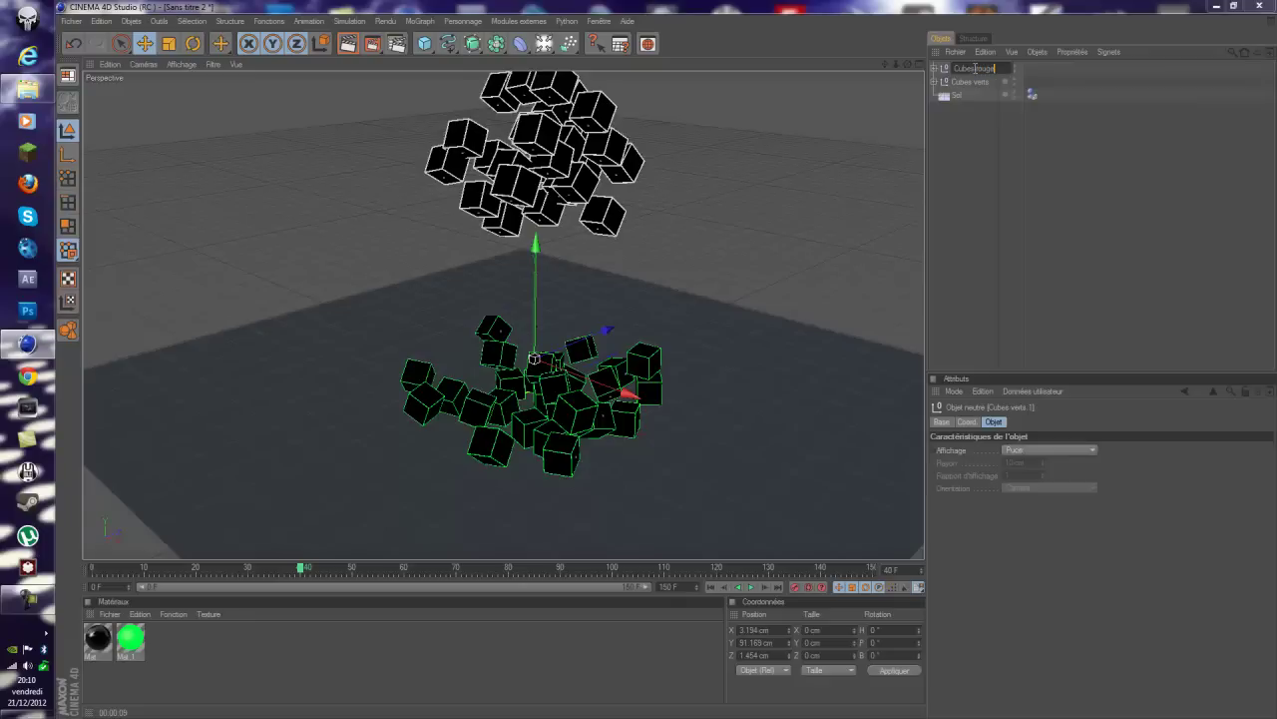
pyautogui.write('s')
pyautogui.press('Return')
# Find the green material used on the atom array in "Cubes rouges" and duplicate that material
pyautogui.click(933, 73)
pyautogui.click(934, 68)
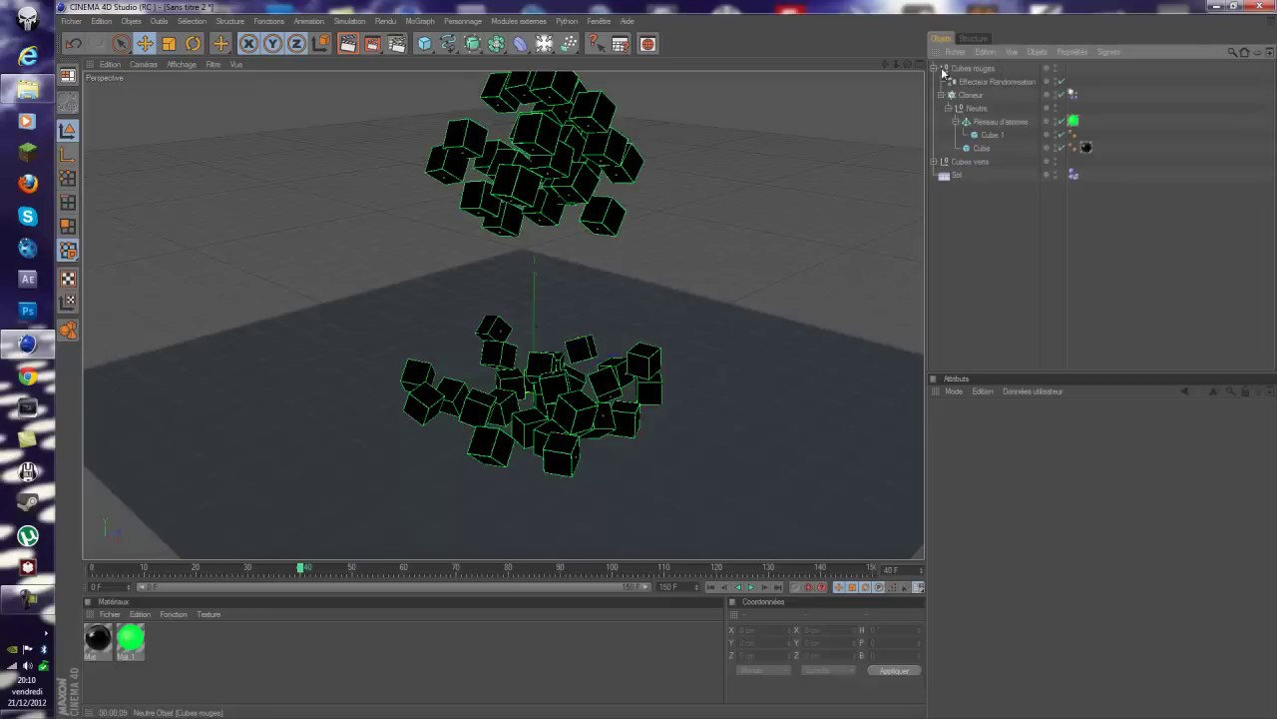
pyautogui.click(1073, 121)
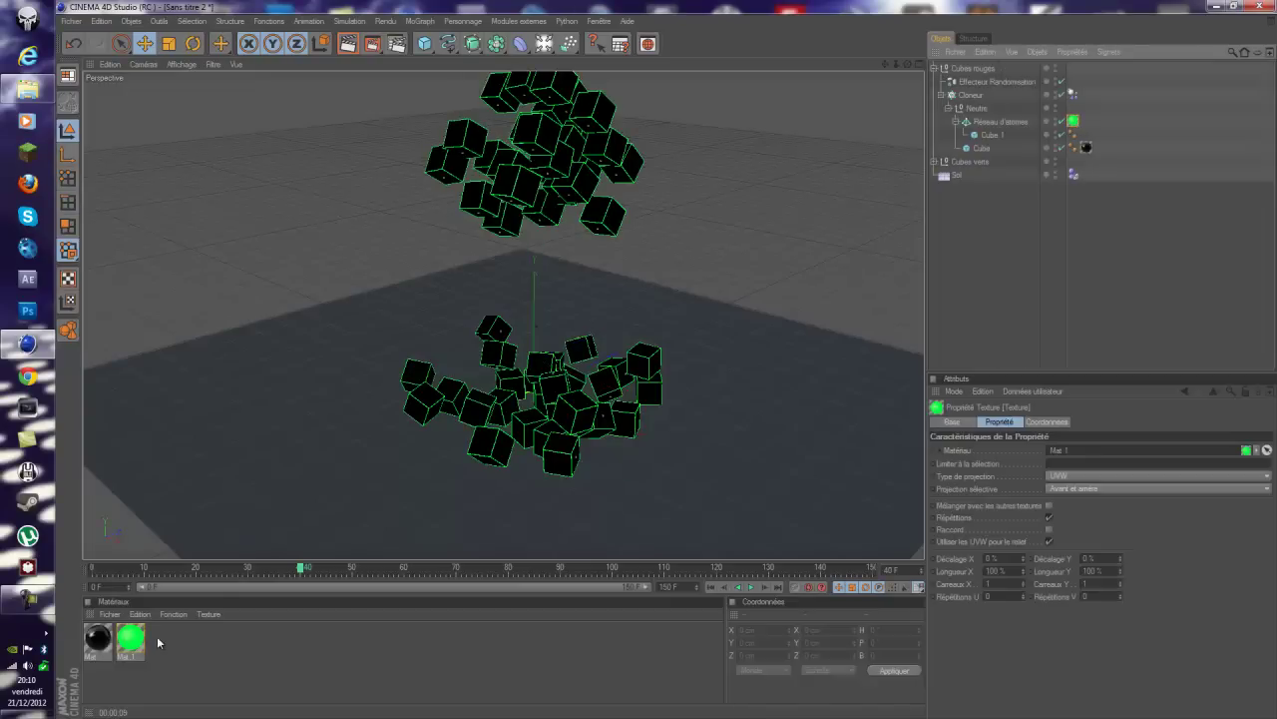
pyautogui.click(127, 646)
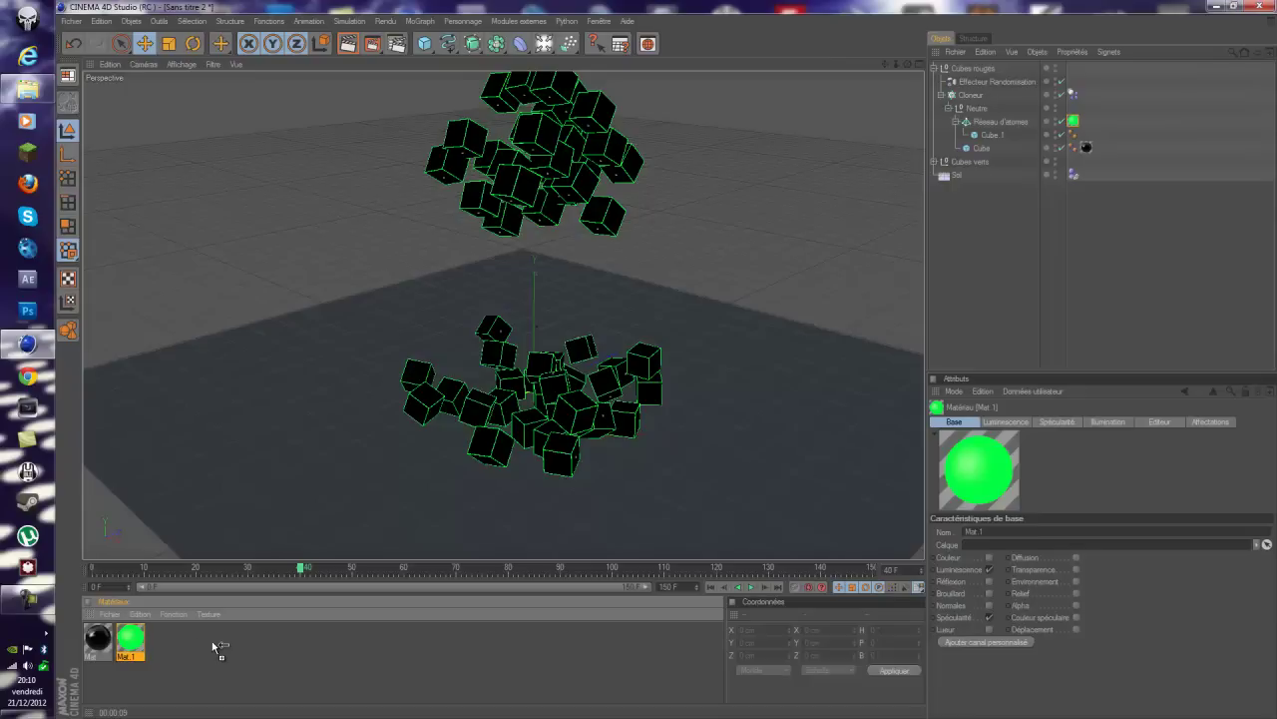
pyautogui.keyDown('ctrl'); pyautogui.moveTo(215, 647); pyautogui.dragTo(207, 641); pyautogui.keyUp('ctrl')
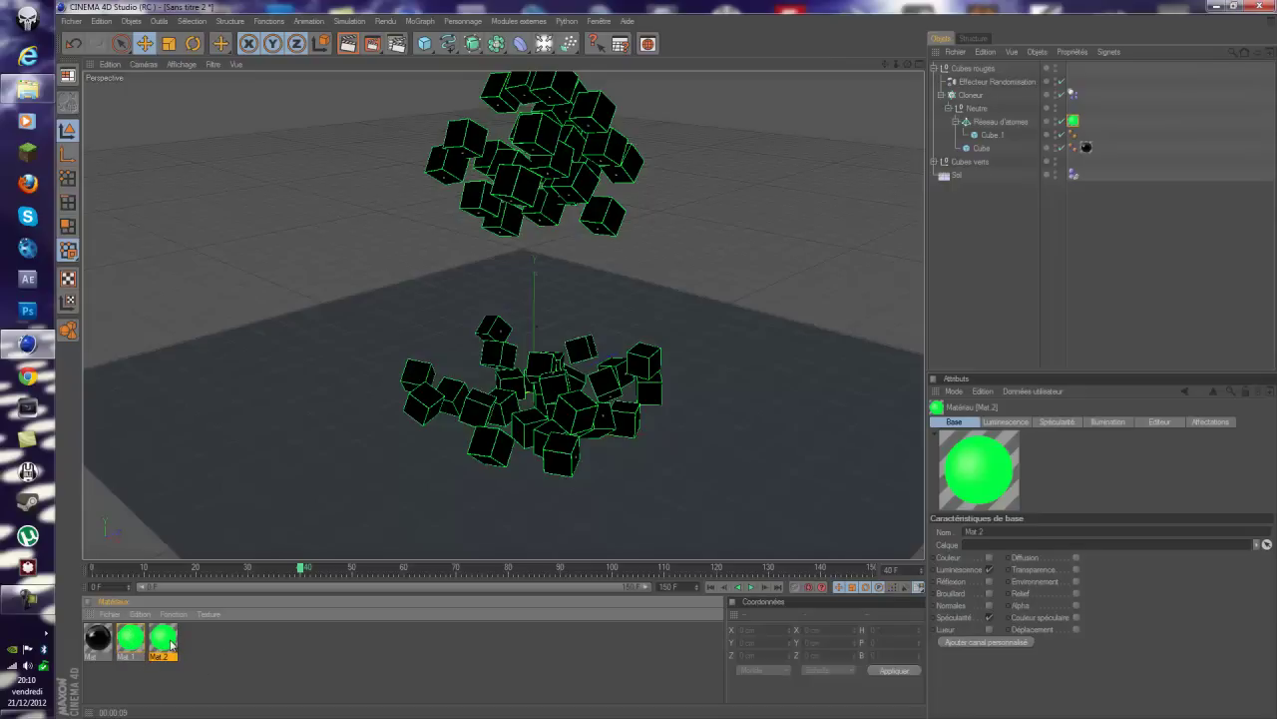
# Change the luminescence colour of the duplicated material Mat 2 to red (R 148, V 0, B 0)
pyautogui.doubleClick(163, 638)
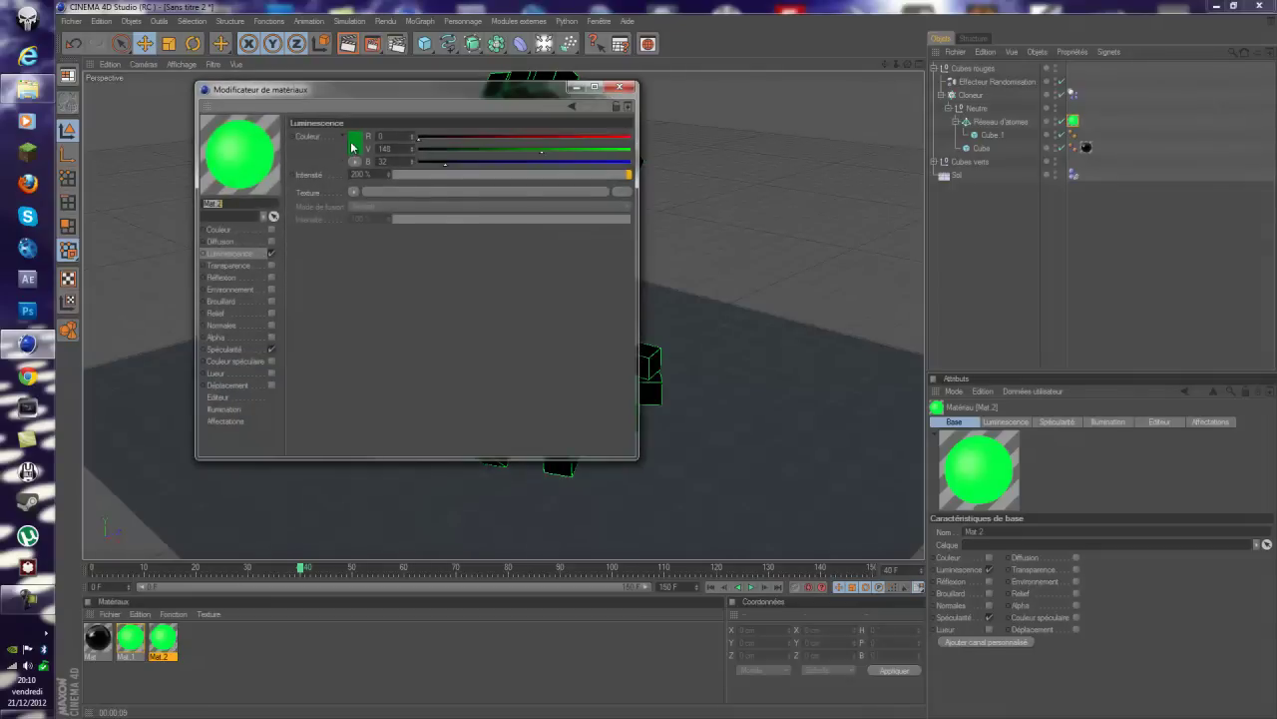
pyautogui.click(352, 146)
pyautogui.moveTo(332, 93); pyautogui.dragTo(319, 95)
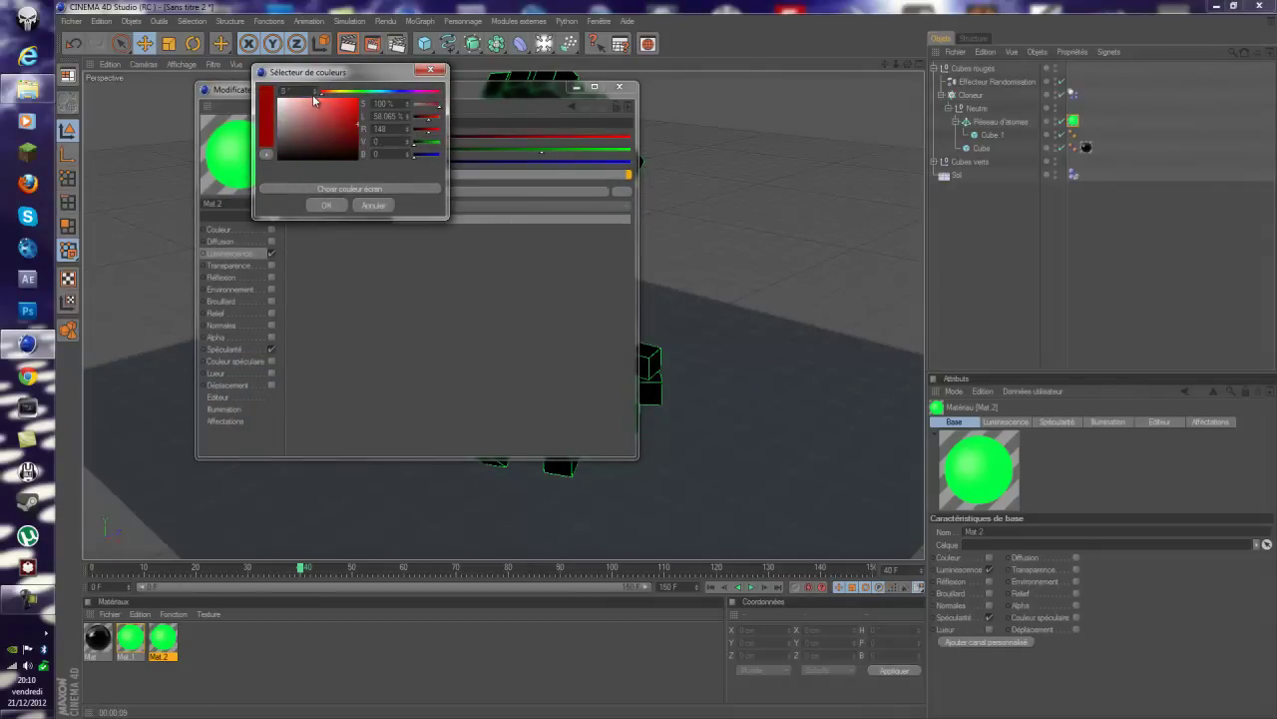
pyautogui.click(326, 205)
pyautogui.click(619, 87)
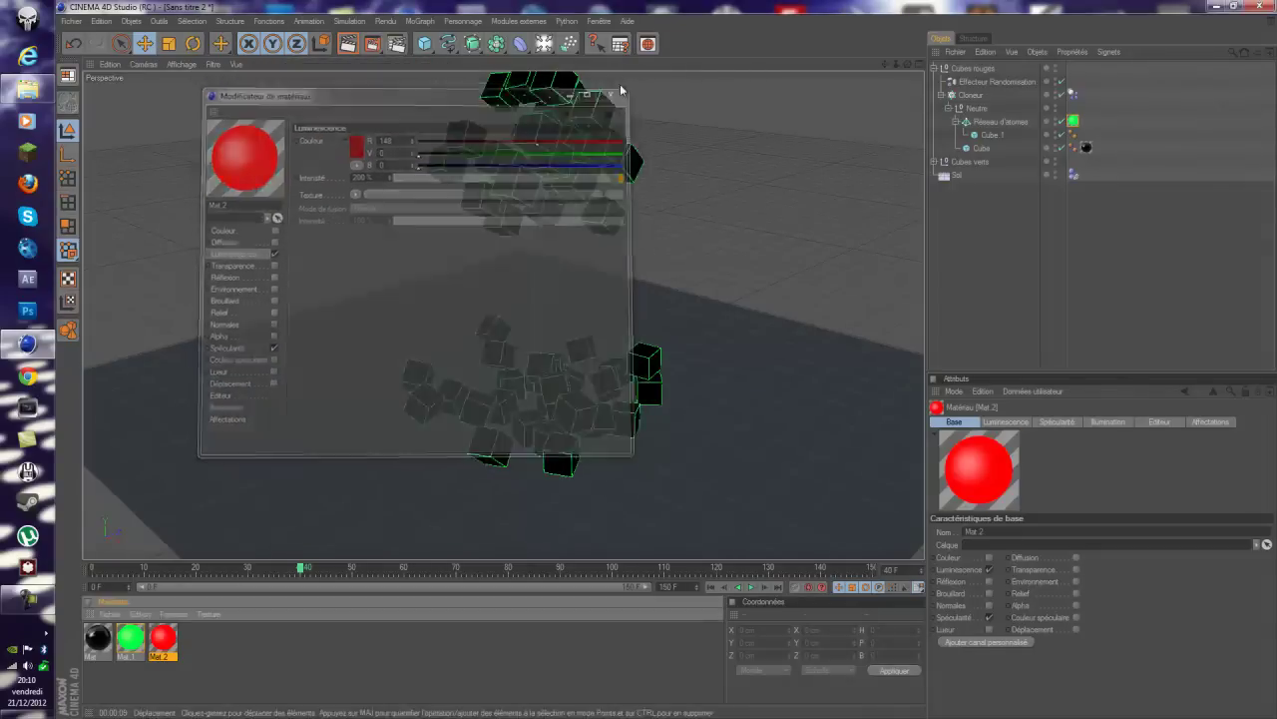
# Apply the red material to the atom array in "Cubes rouges" and delete its green texture tag
pyautogui.moveTo(172, 637); pyautogui.dragTo(992, 124)
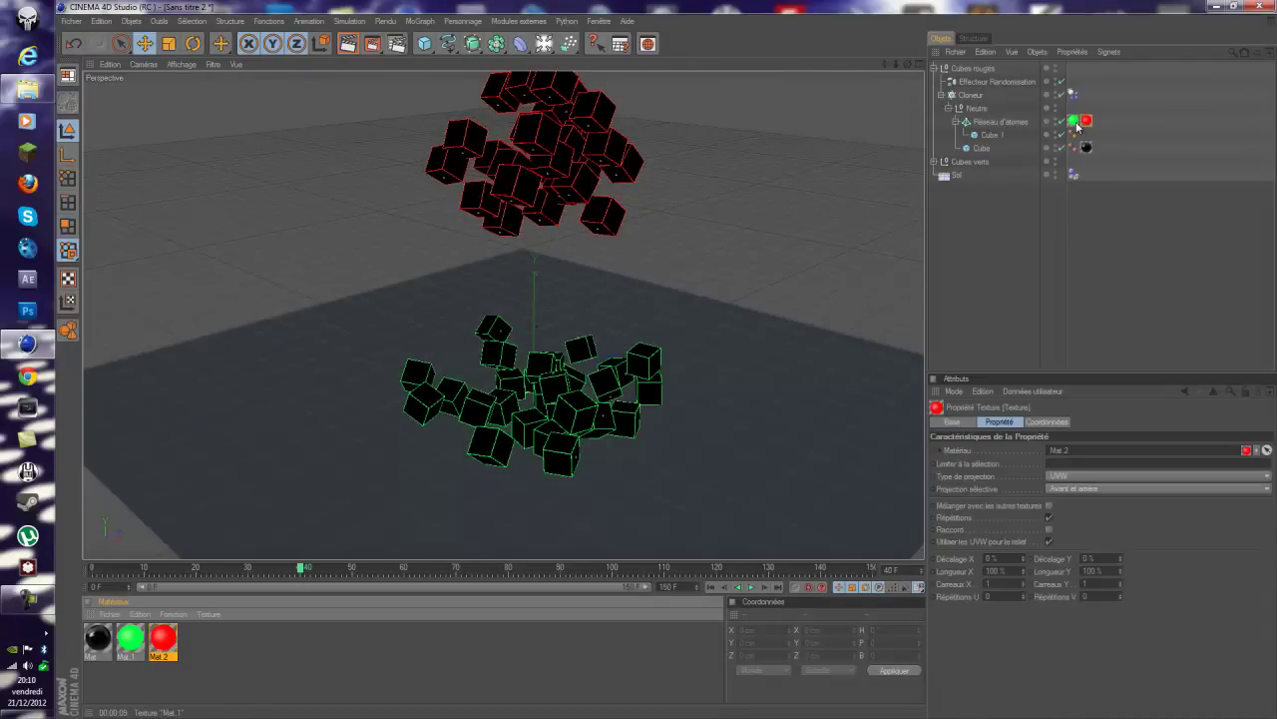
pyautogui.click(1073, 121)
pyautogui.press('Delete')
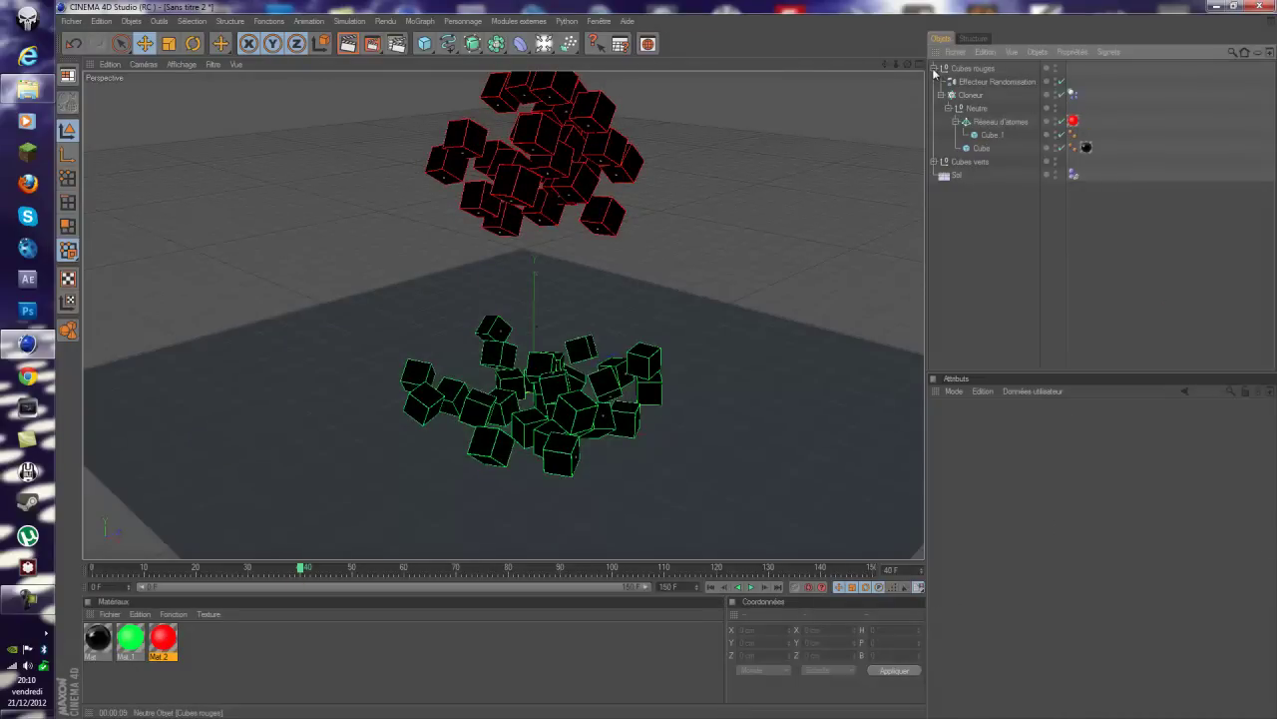
# Collapse both cube groups and preview the dynamics animation from the first frame, rewinding to frame 0
pyautogui.click(935, 161)
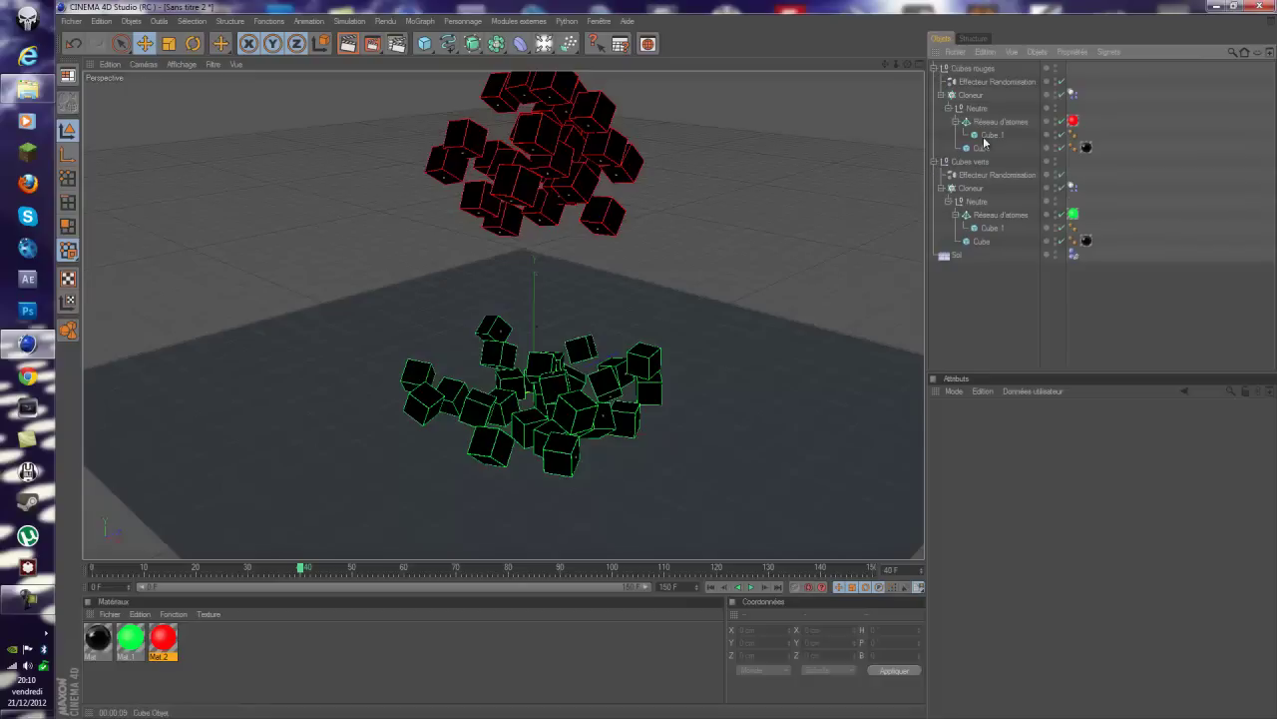
pyautogui.click(936, 69)
pyautogui.click(936, 82)
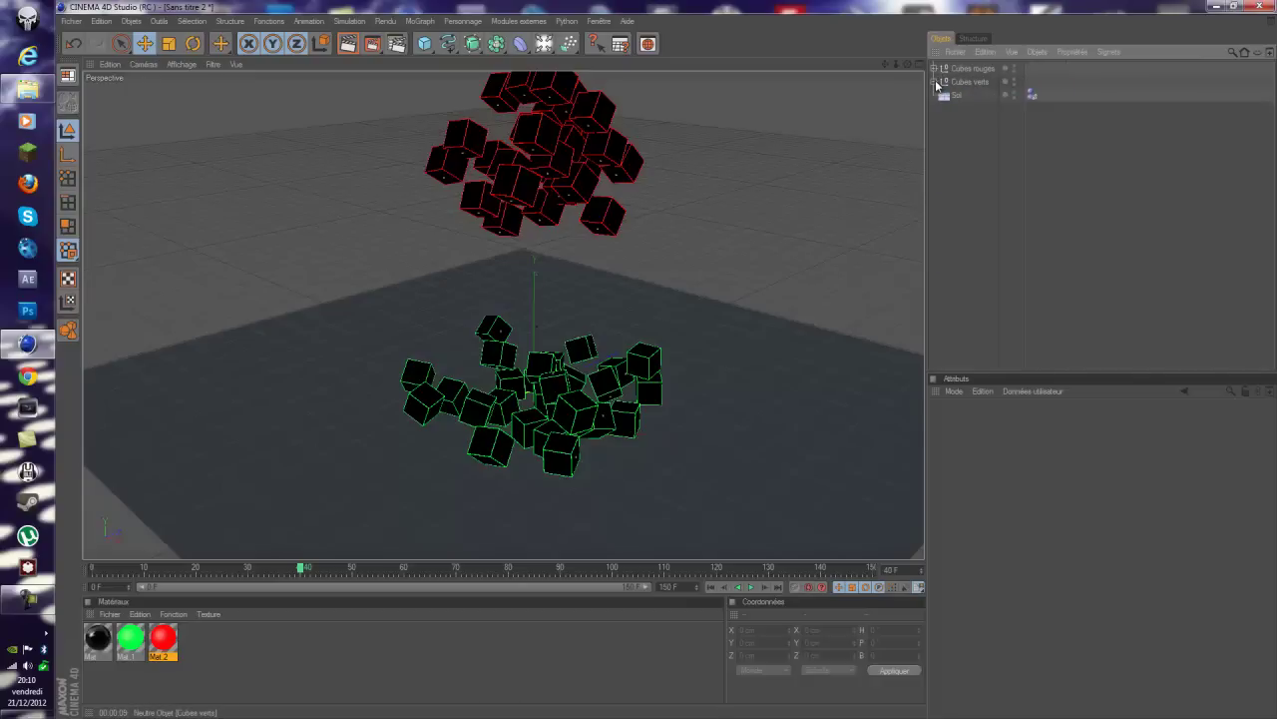
pyautogui.click(710, 586)
pyautogui.click(751, 587)
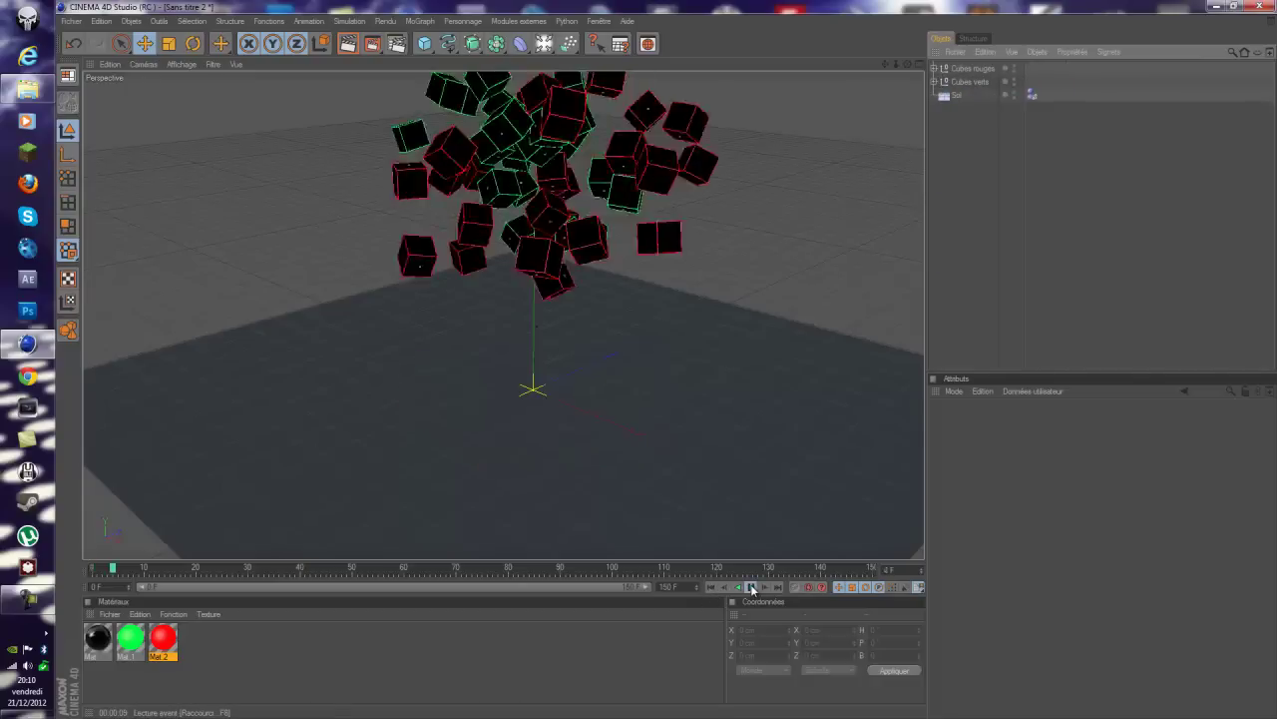
pyautogui.click(751, 587)
pyautogui.click(711, 586)
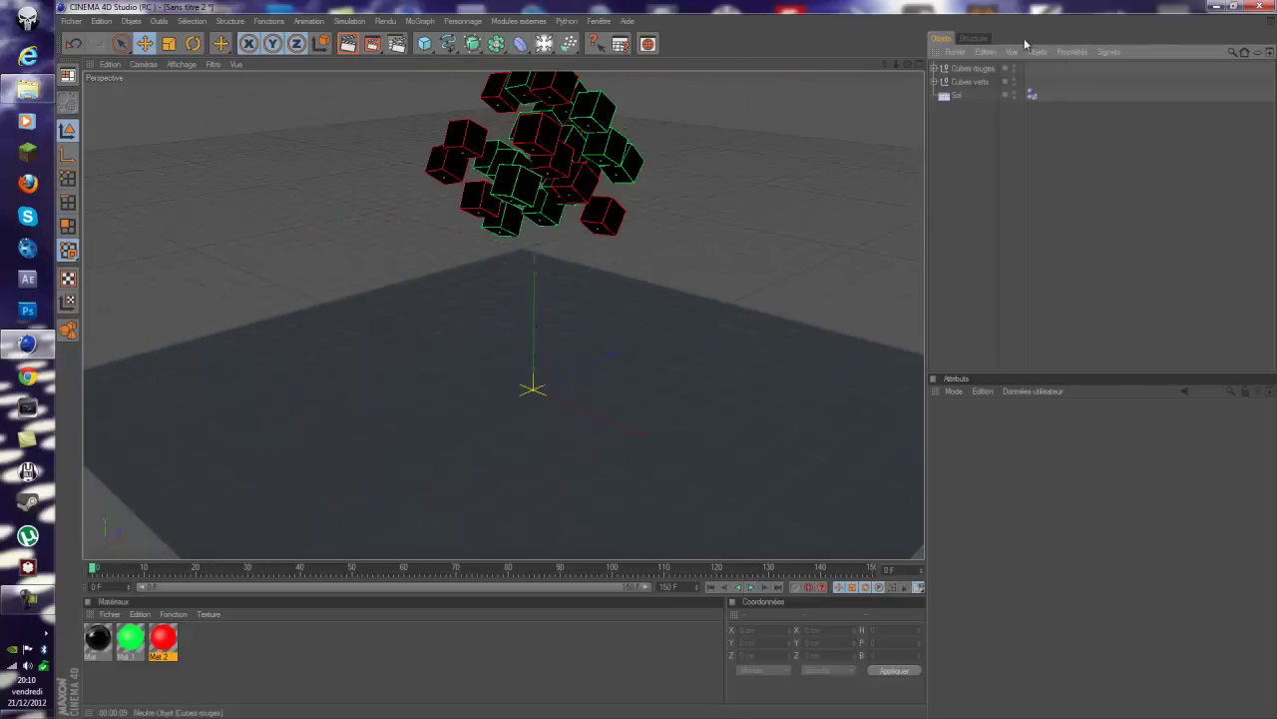
# Rotate the whole "Cubes rouges" group to a heading of about 82° and shift it horizontally away from the green group
pyautogui.click(973, 68)
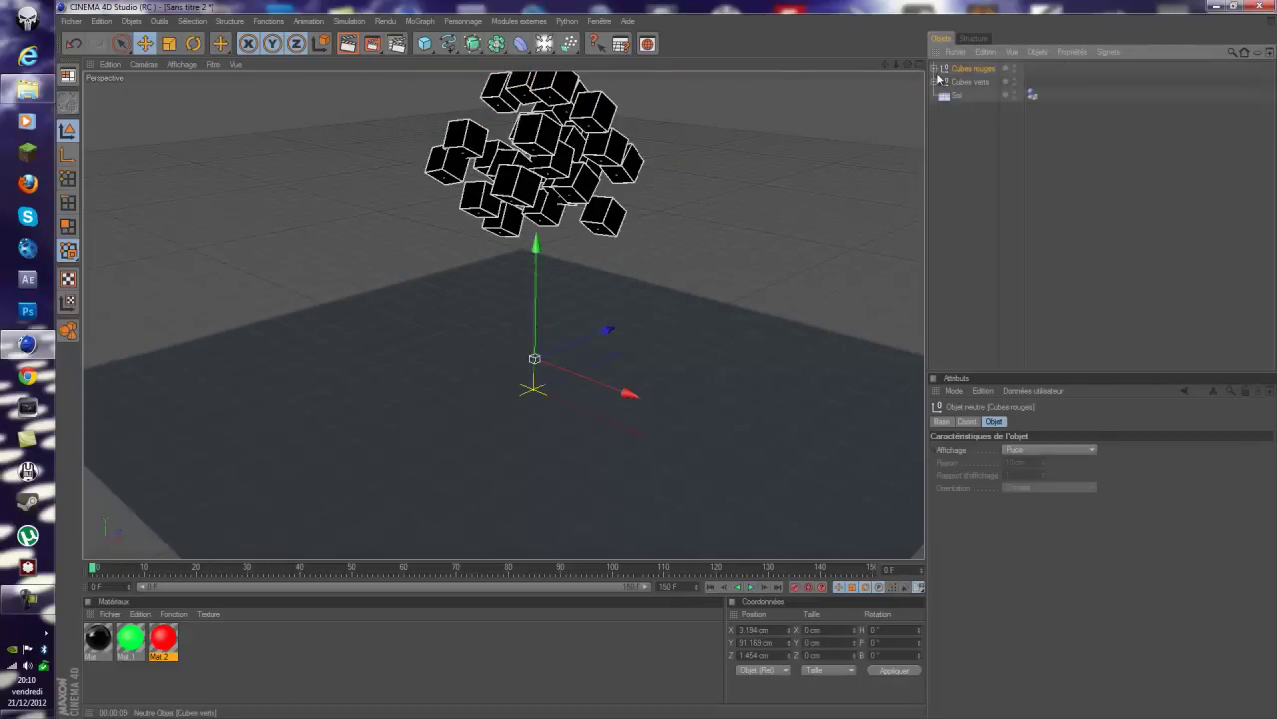
pyautogui.click(933, 70)
pyautogui.click(933, 68)
pyautogui.click(973, 81)
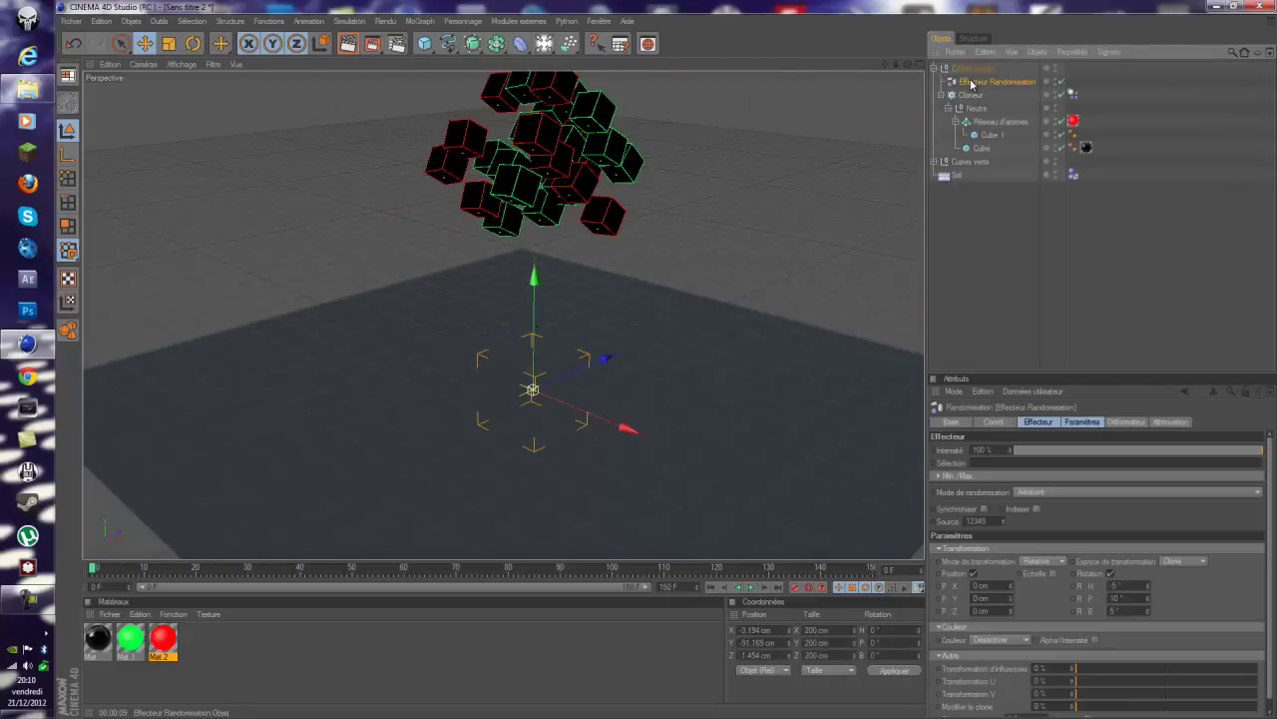
pyautogui.click(973, 68)
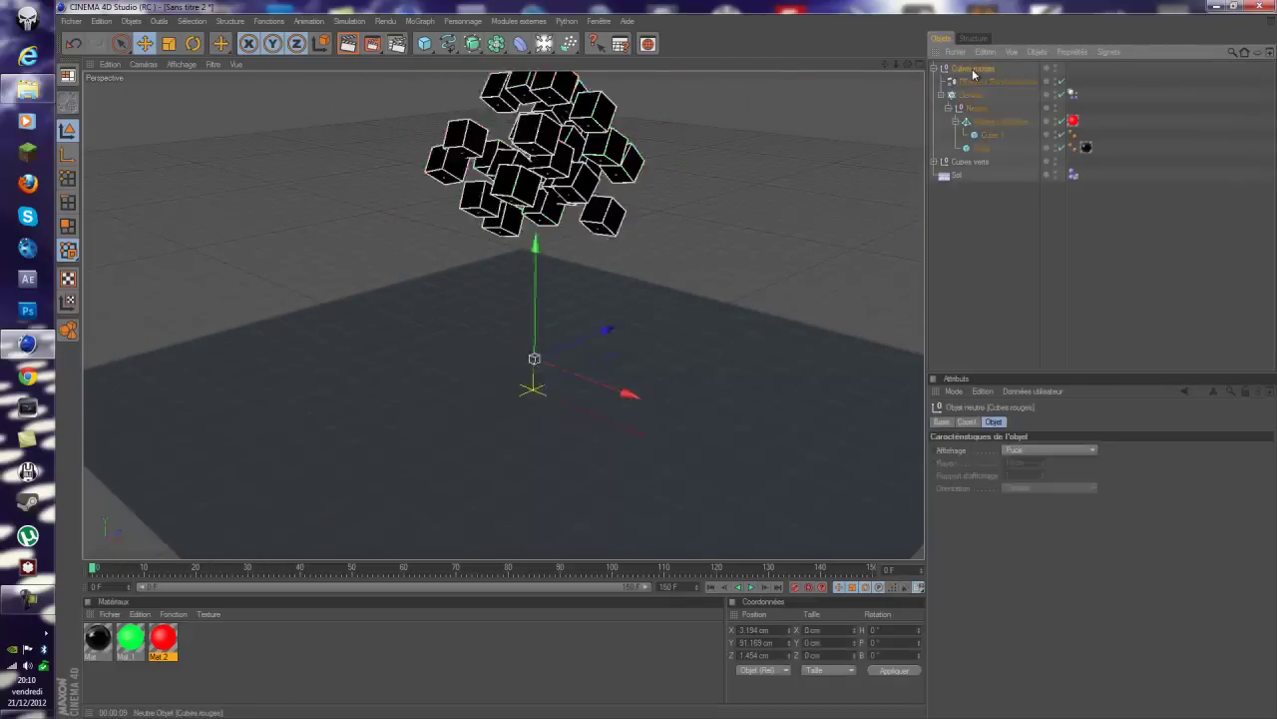
pyautogui.click(193, 43)
pyautogui.moveTo(542, 391); pyautogui.dragTo(668, 366)
pyautogui.click(145, 43)
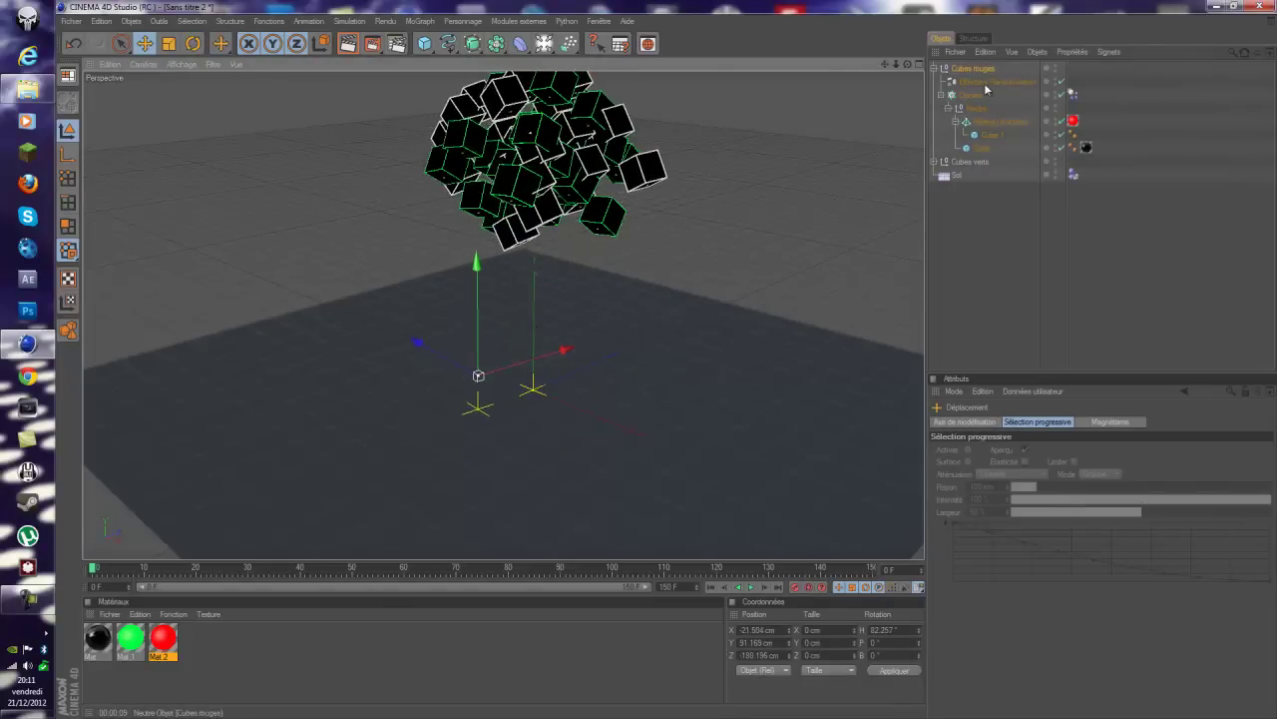
# Set the rotation of the random effector in "Cubes rouges" to H 18°, P 25° and B 43°
pyautogui.click(996, 81)
pyautogui.click(1083, 421)
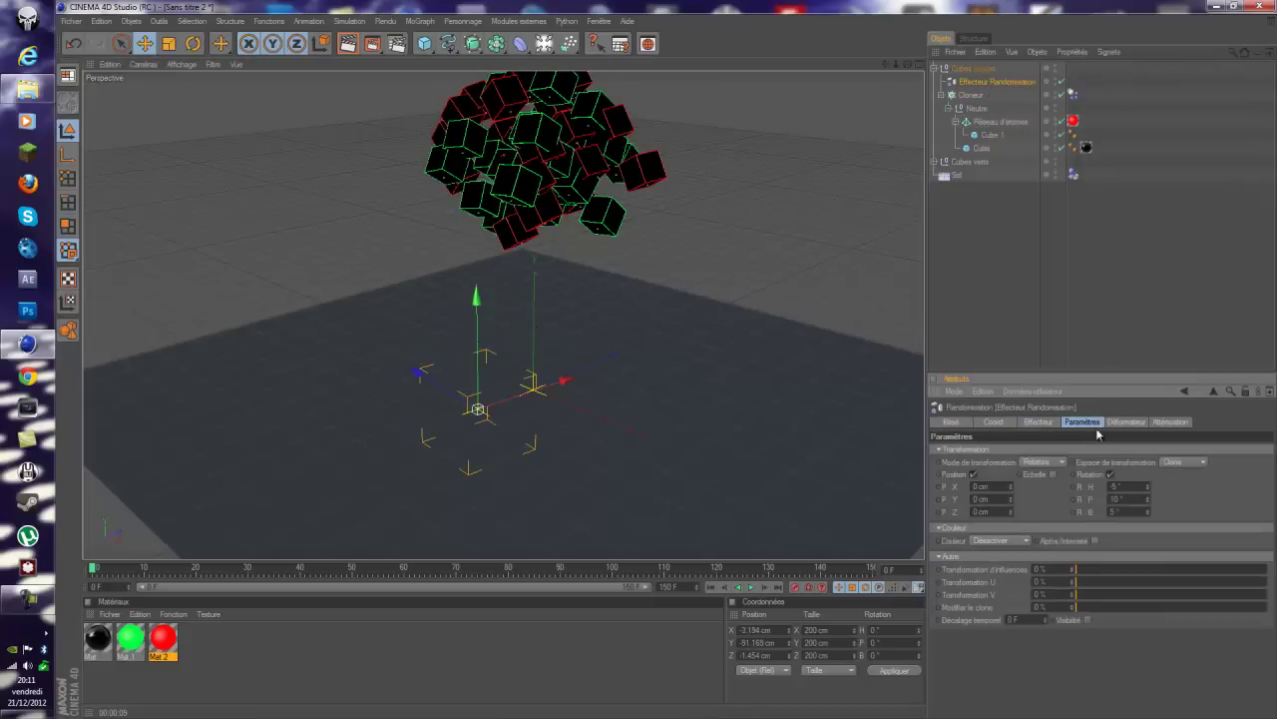
pyautogui.moveTo(1147, 489); pyautogui.dragTo(1152, 523)
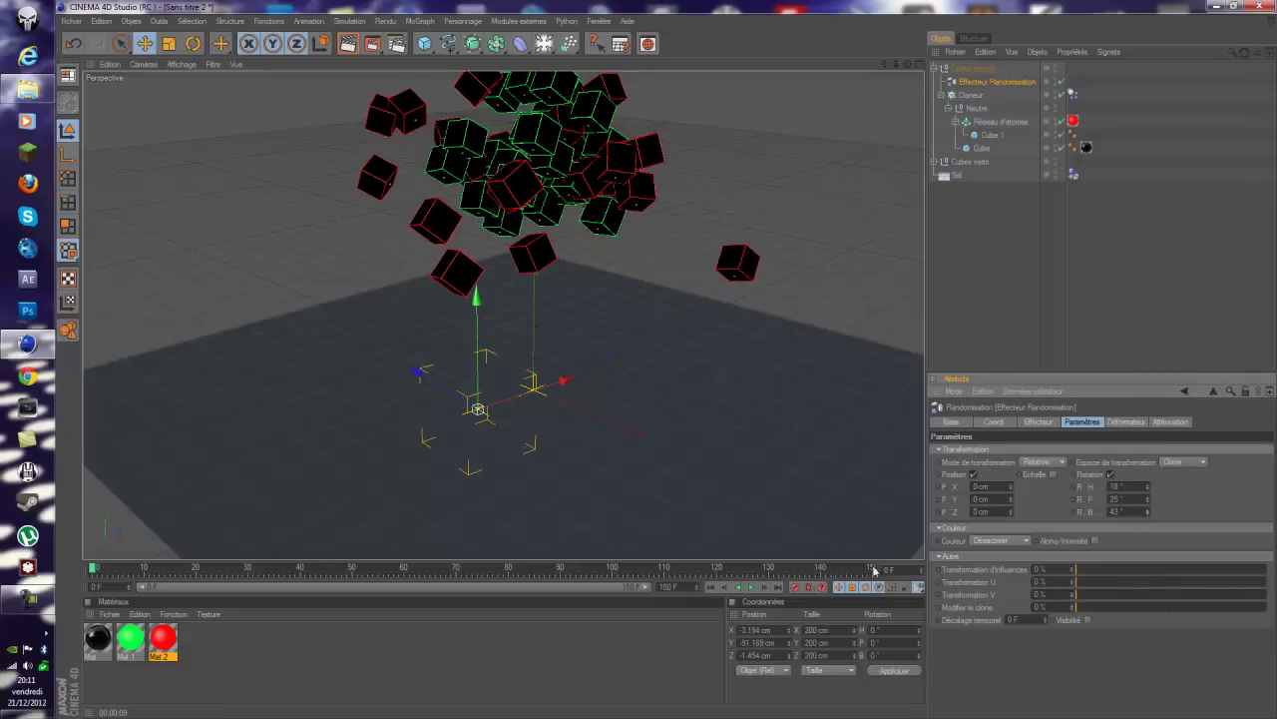
# Replay the animation of both cube groups from the first frame and render the active view around frame 24
pyautogui.click(751, 587)
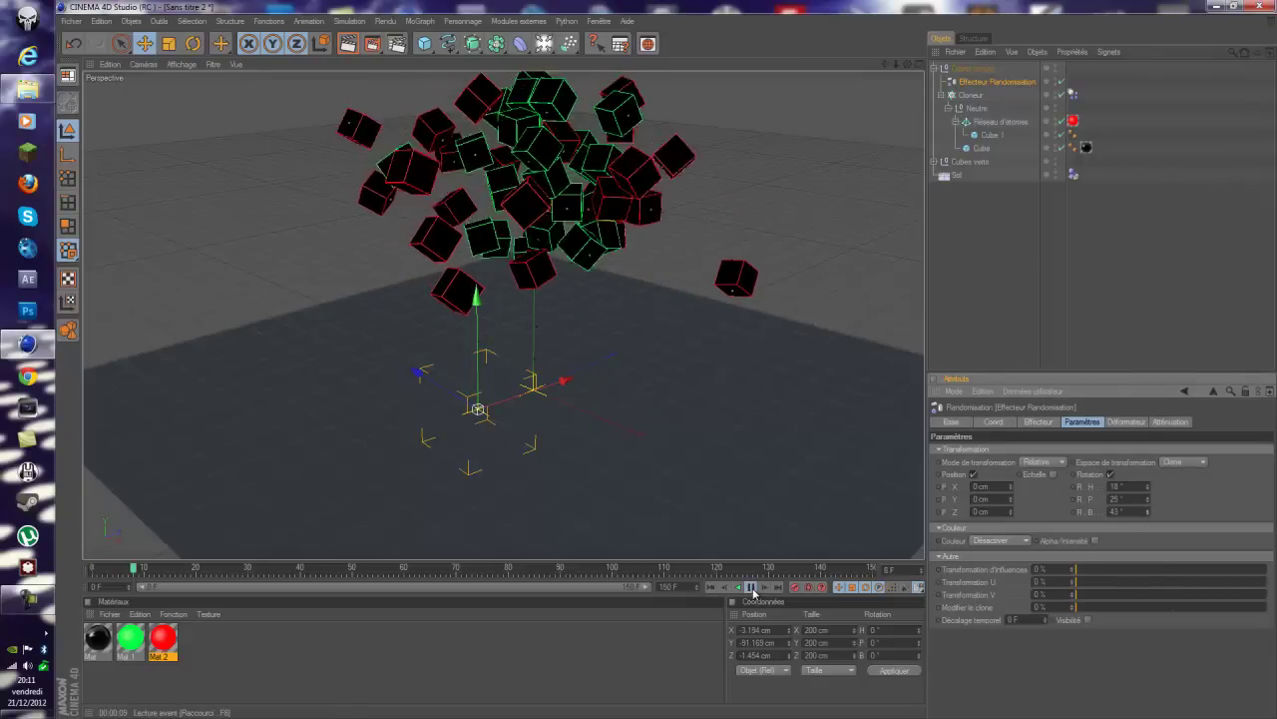
pyautogui.click(752, 587)
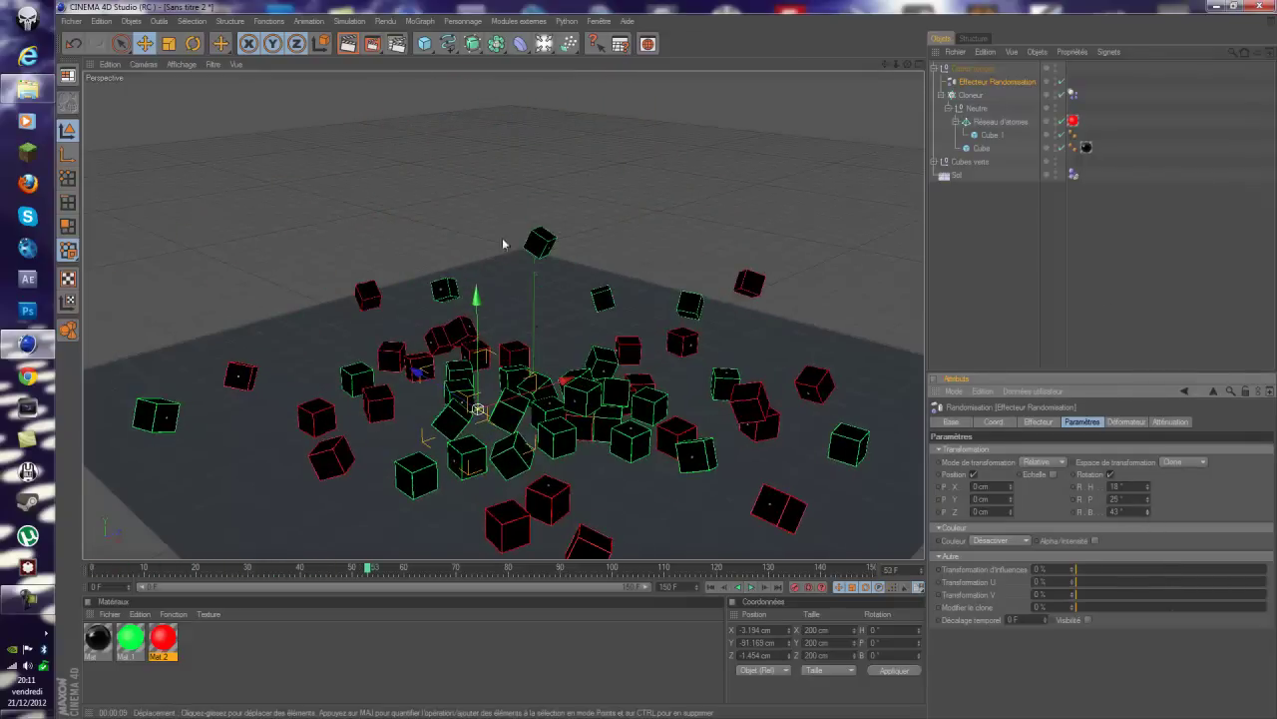
pyautogui.click(711, 586)
pyautogui.click(751, 587)
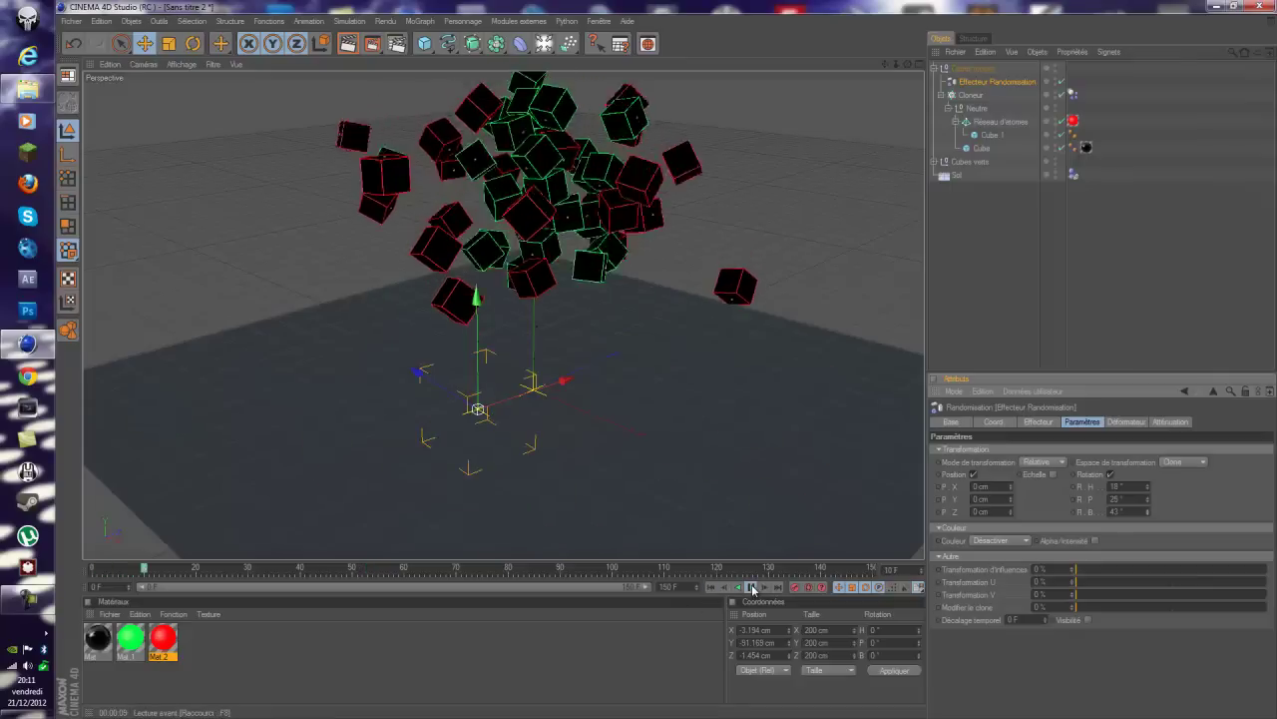
pyautogui.click(348, 44)
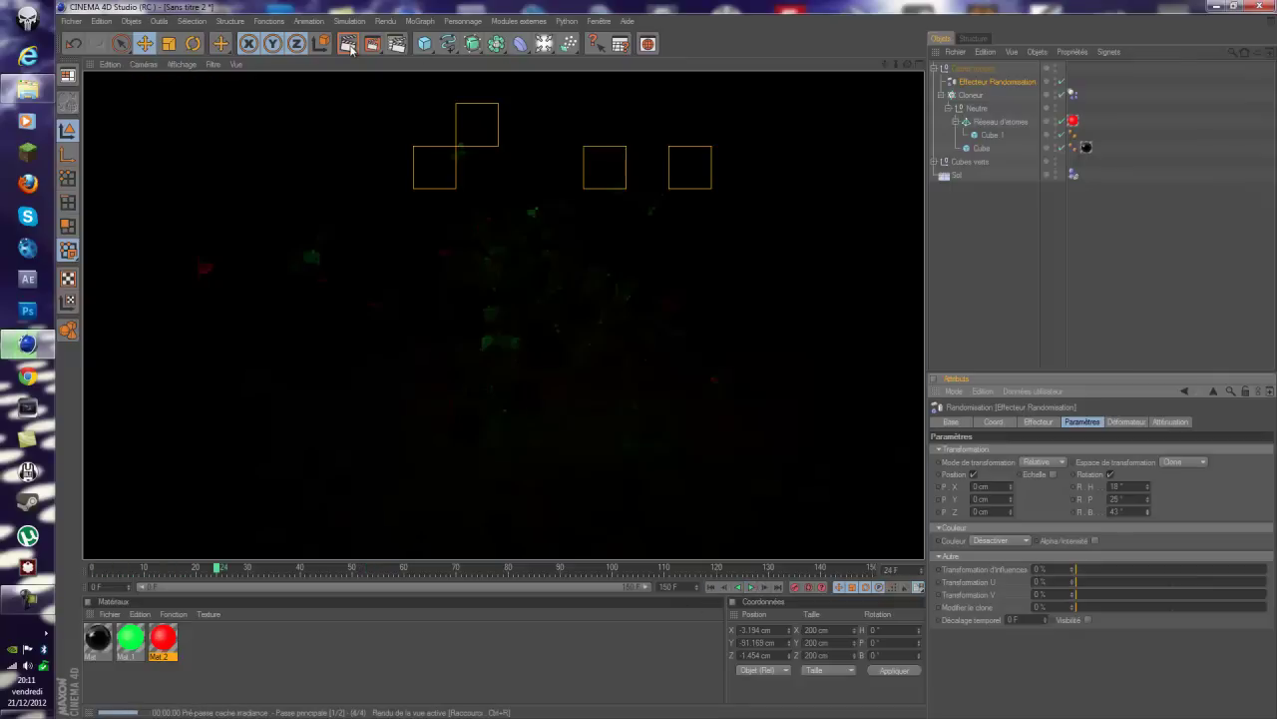